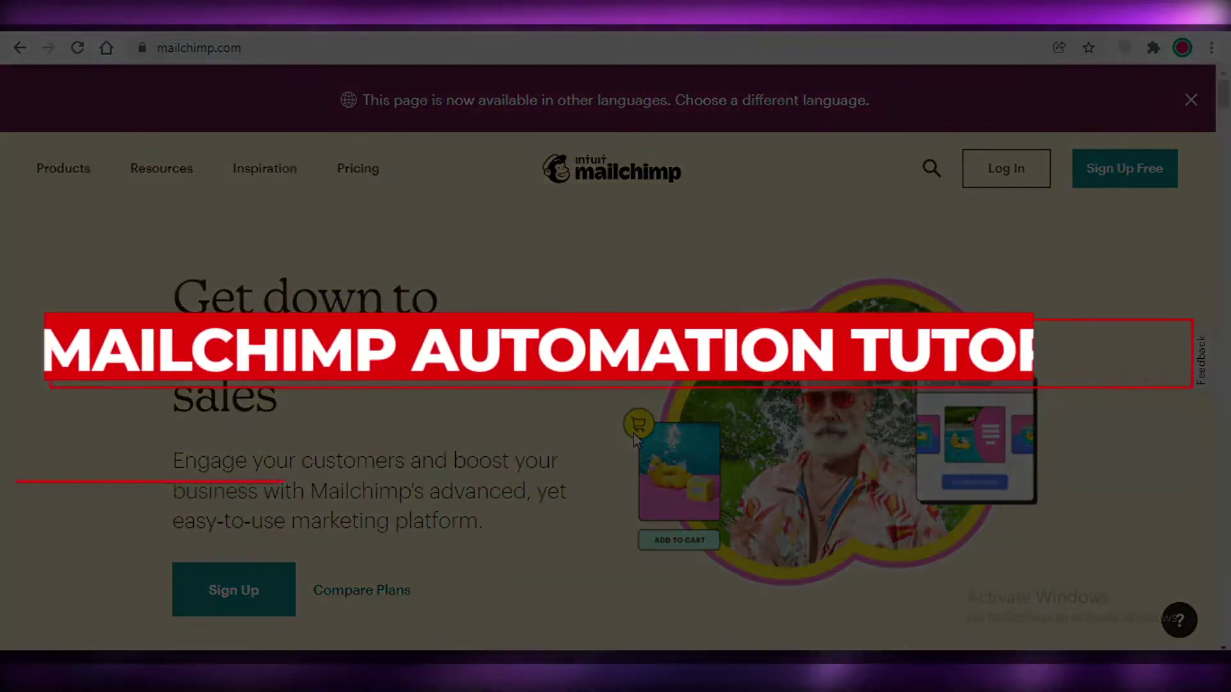
Step: Look through the product and marketing sections of the Mailchimp homepage
{"action": "scroll", "coordinate": [631, 444], "scroll_direction": "down", "scroll_amount": 4}
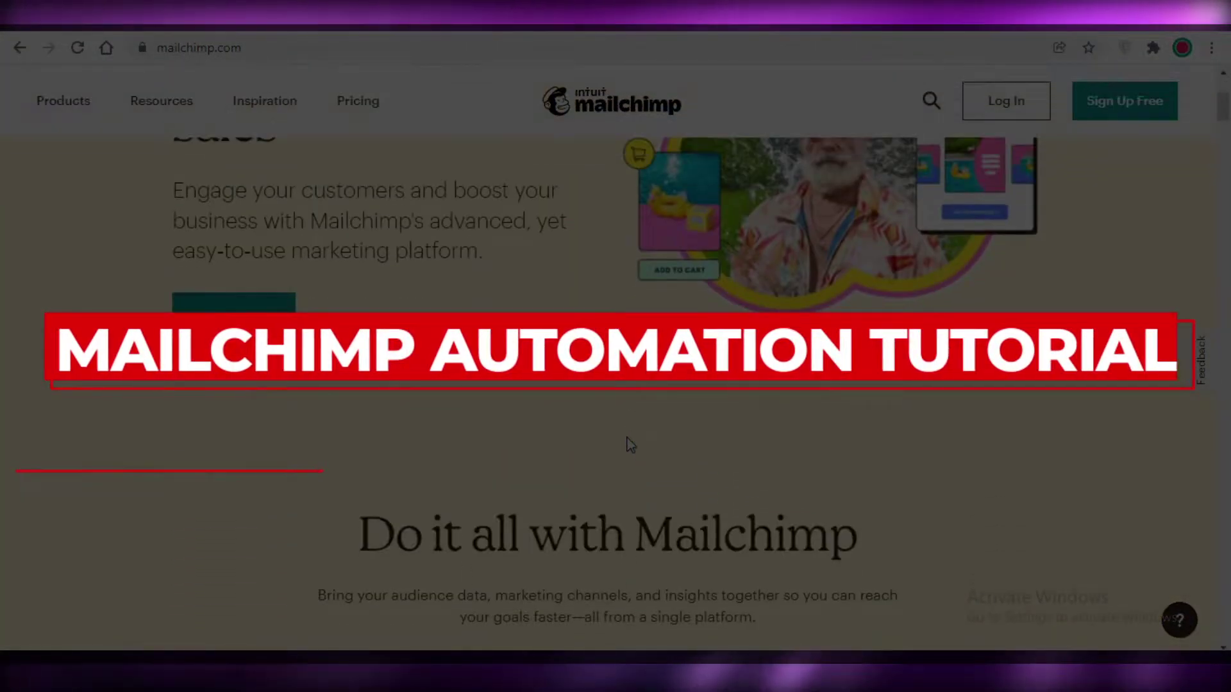
{"action": "scroll", "coordinate": [627, 442], "scroll_direction": "down", "scroll_amount": 7}
{"action": "scroll", "coordinate": [604, 492], "scroll_direction": "down", "scroll_amount": 20}
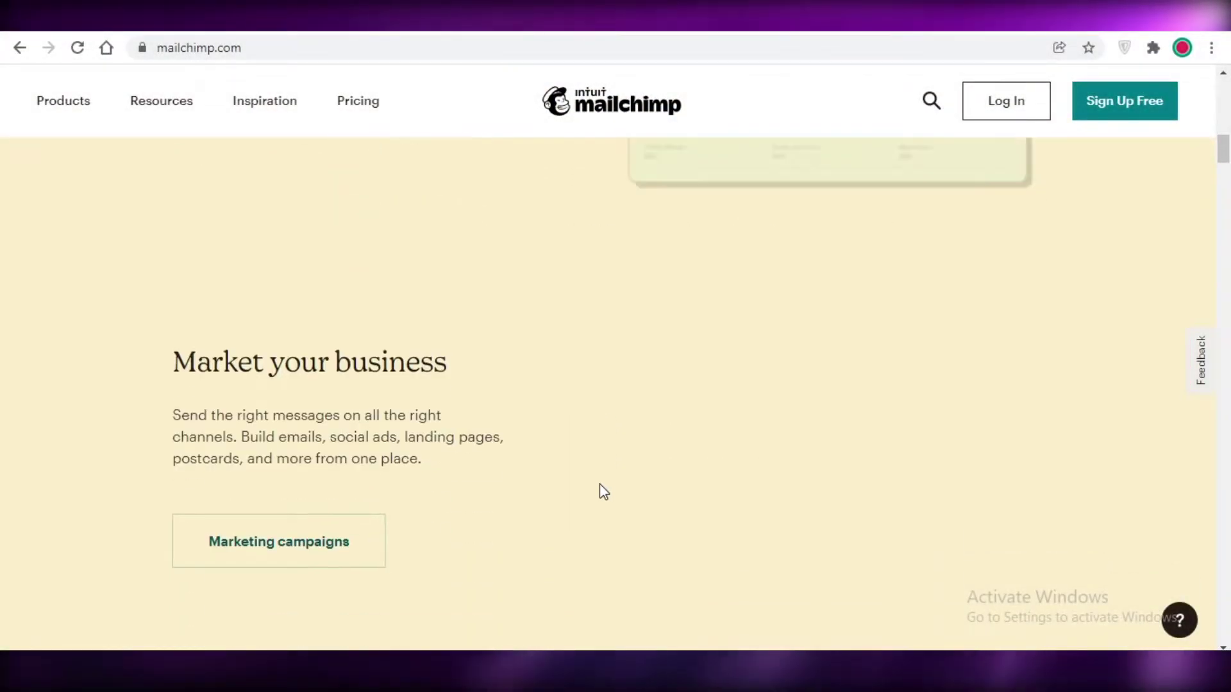
{"action": "scroll", "coordinate": [600, 473], "scroll_direction": "up", "scroll_amount": 20}
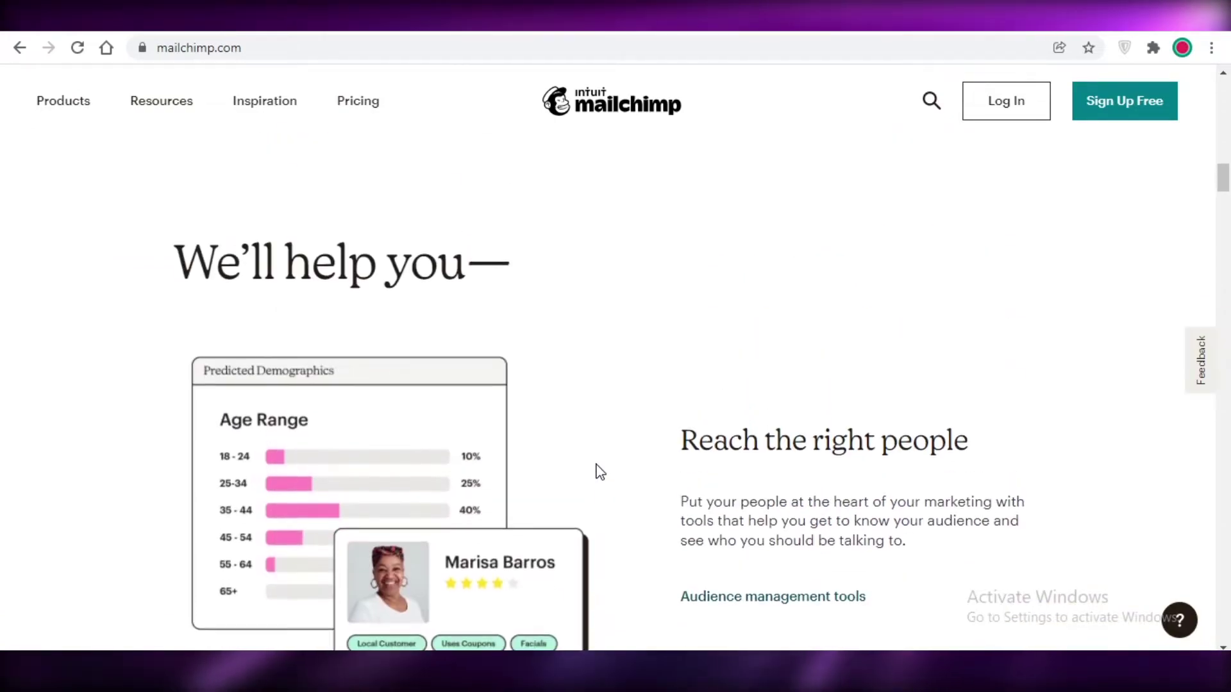
{"action": "scroll", "coordinate": [600, 472], "scroll_direction": "up", "scroll_amount": 4}
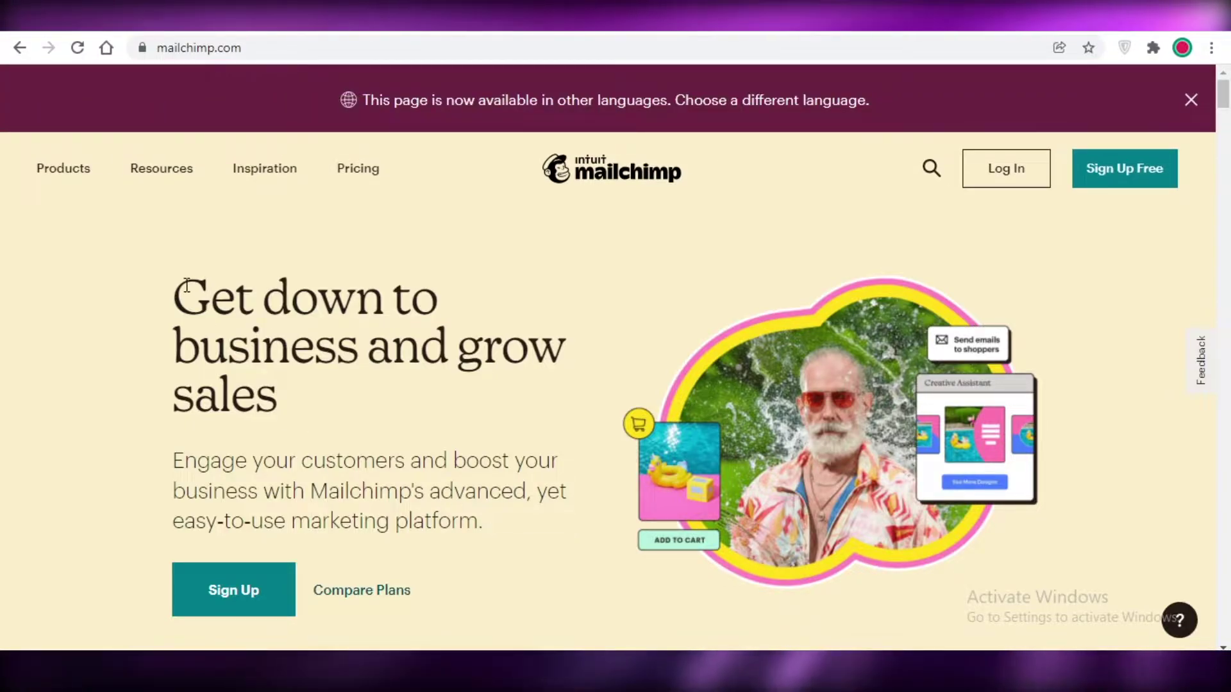
{"action": "scroll", "coordinate": [315, 449], "scroll_direction": "down", "scroll_amount": 10}
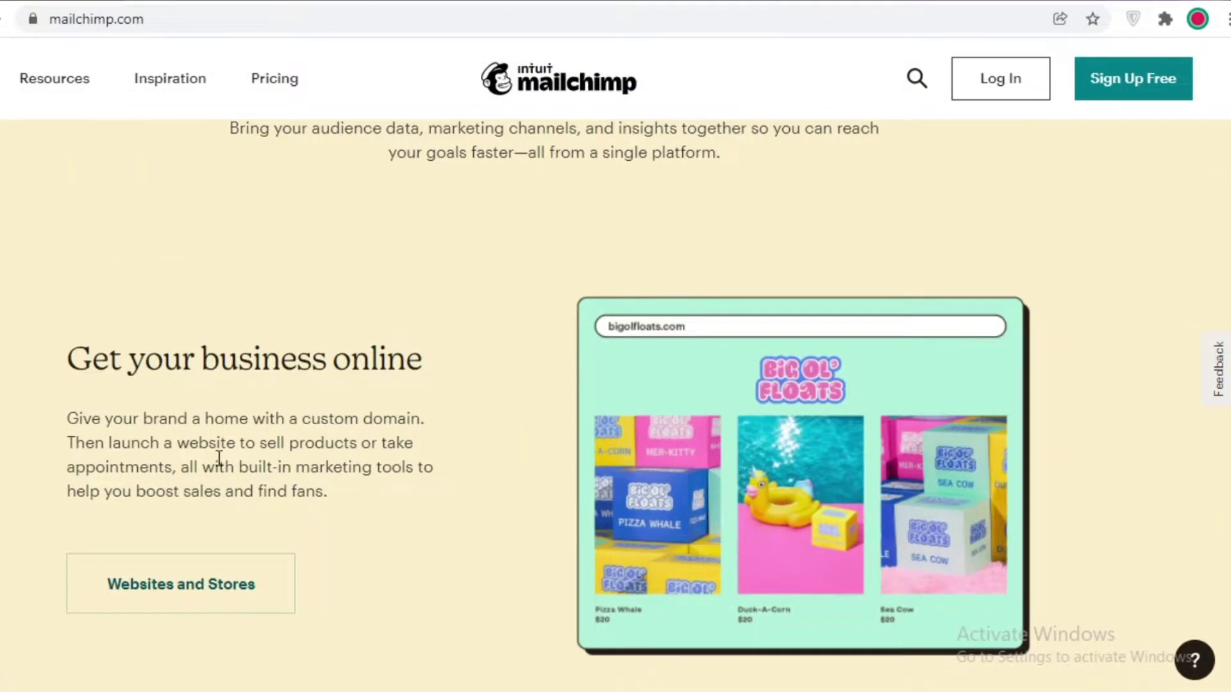
{"action": "scroll", "coordinate": [219, 460], "scroll_direction": "down", "scroll_amount": 11}
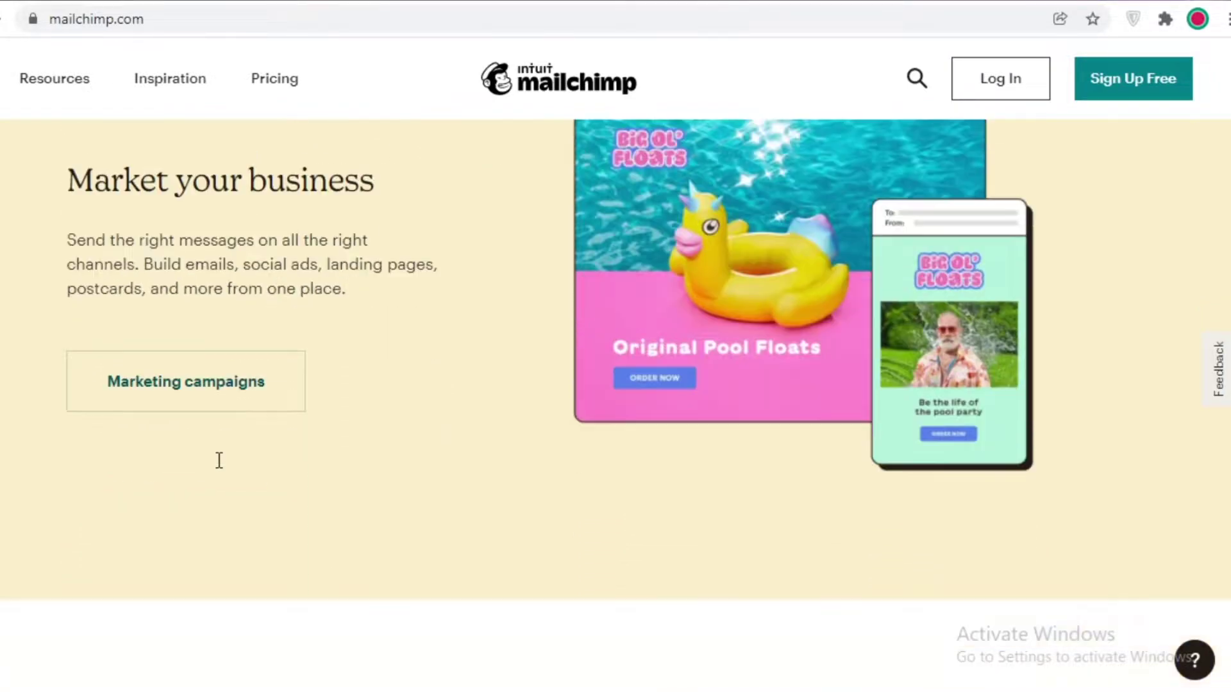
{"action": "scroll", "coordinate": [219, 460], "scroll_direction": "up", "scroll_amount": 5}
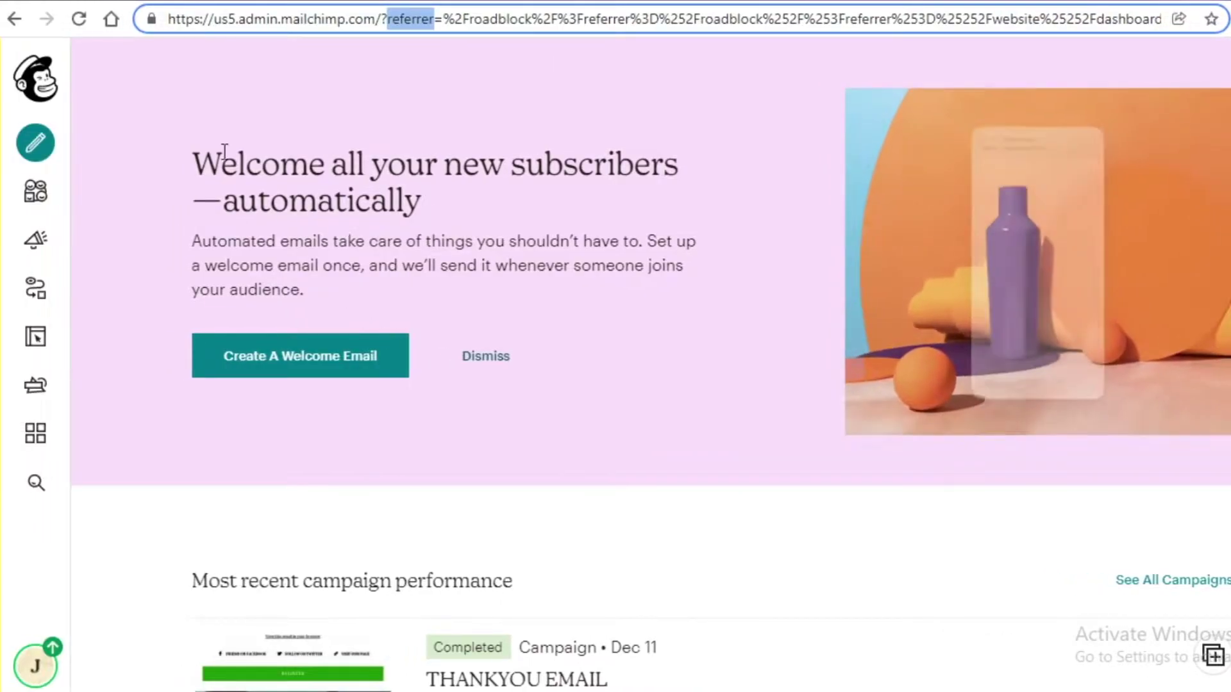
{"action": "left_click", "coordinate": [355, 89]}
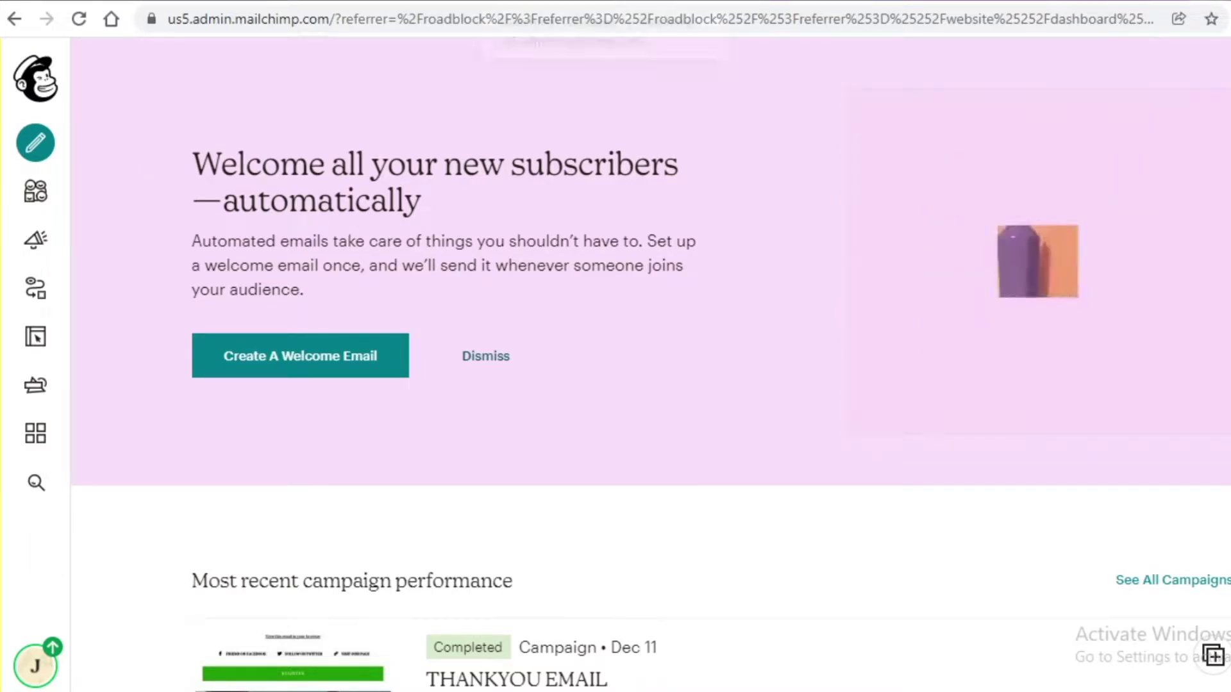
{"action": "left_click", "coordinate": [250, 2]}
{"action": "left_click", "coordinate": [1128, 96]}
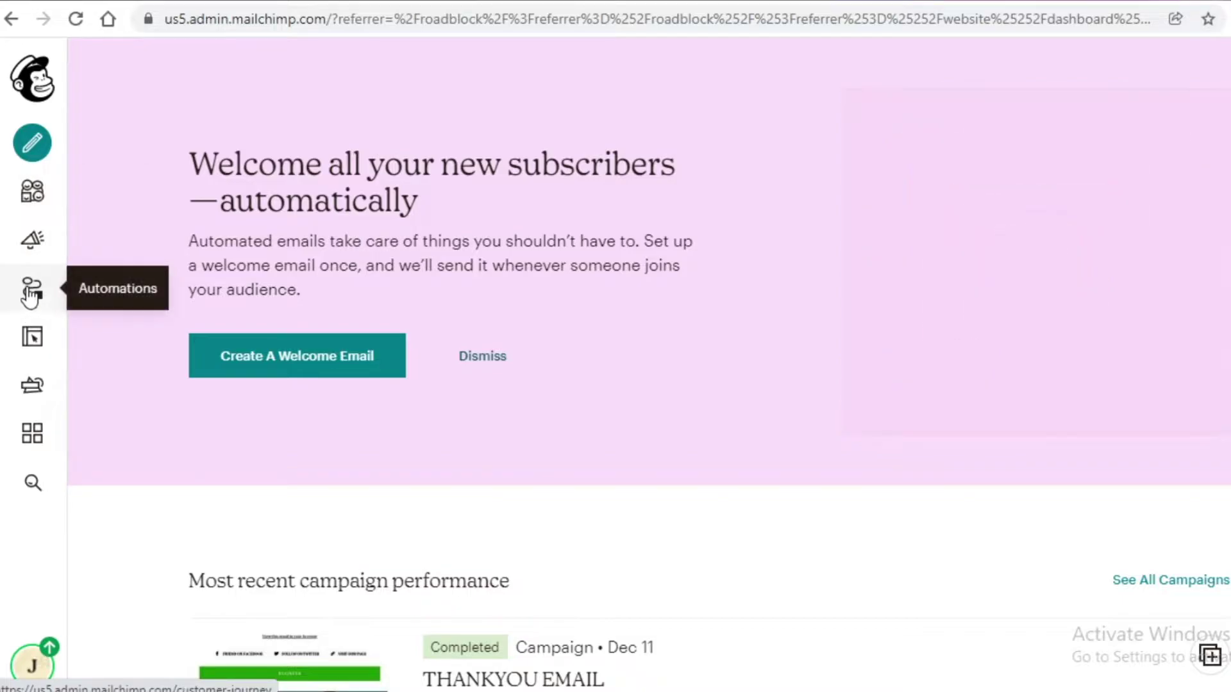
Step: Go to the Customer Journeys automations and start creating a new journey
{"action": "left_click", "coordinate": [31, 294]}
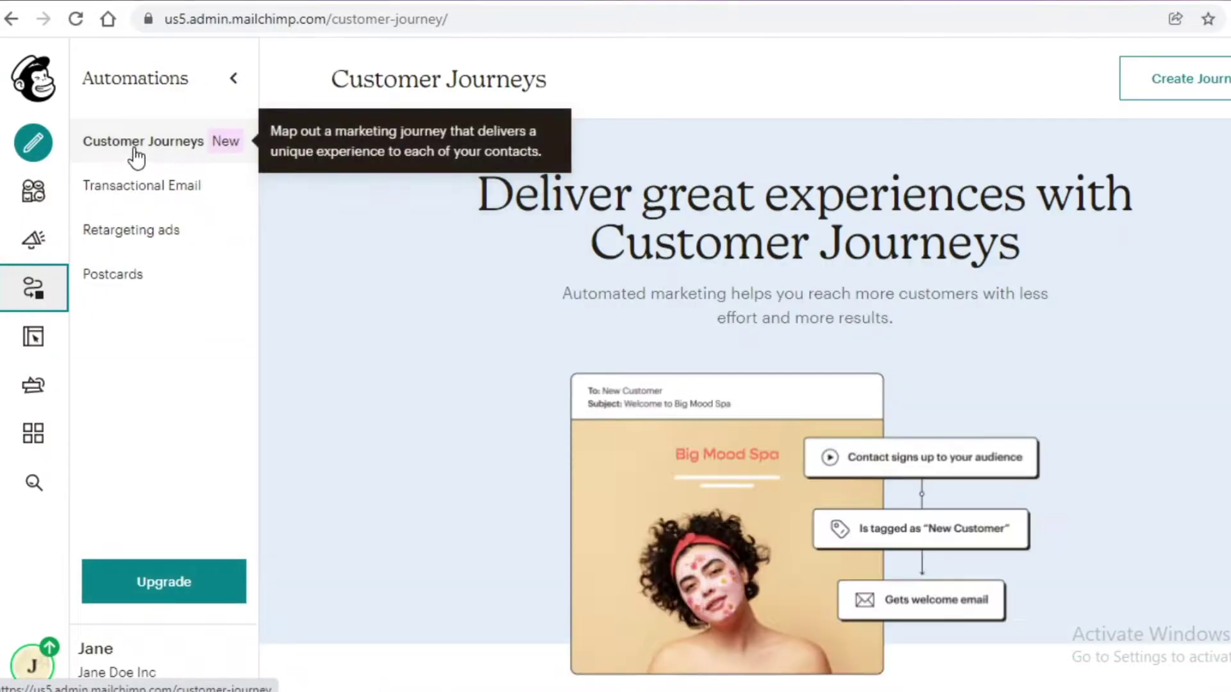
{"action": "left_click", "coordinate": [136, 156]}
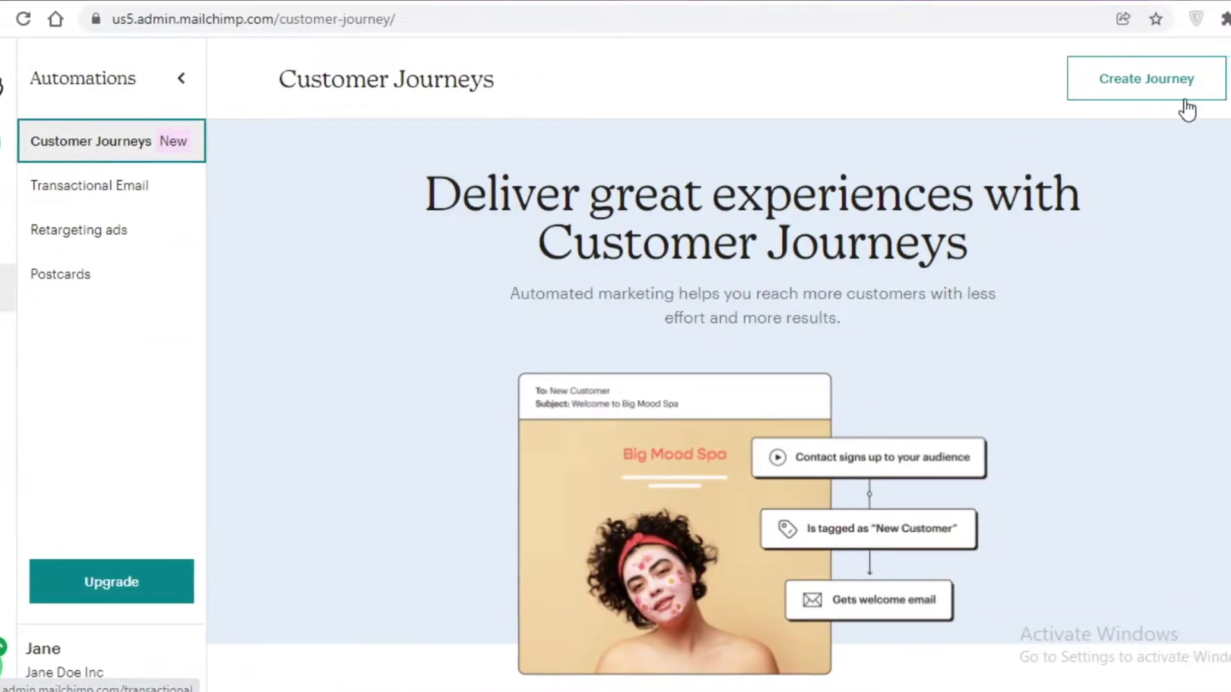
{"action": "left_click", "coordinate": [1220, 83]}
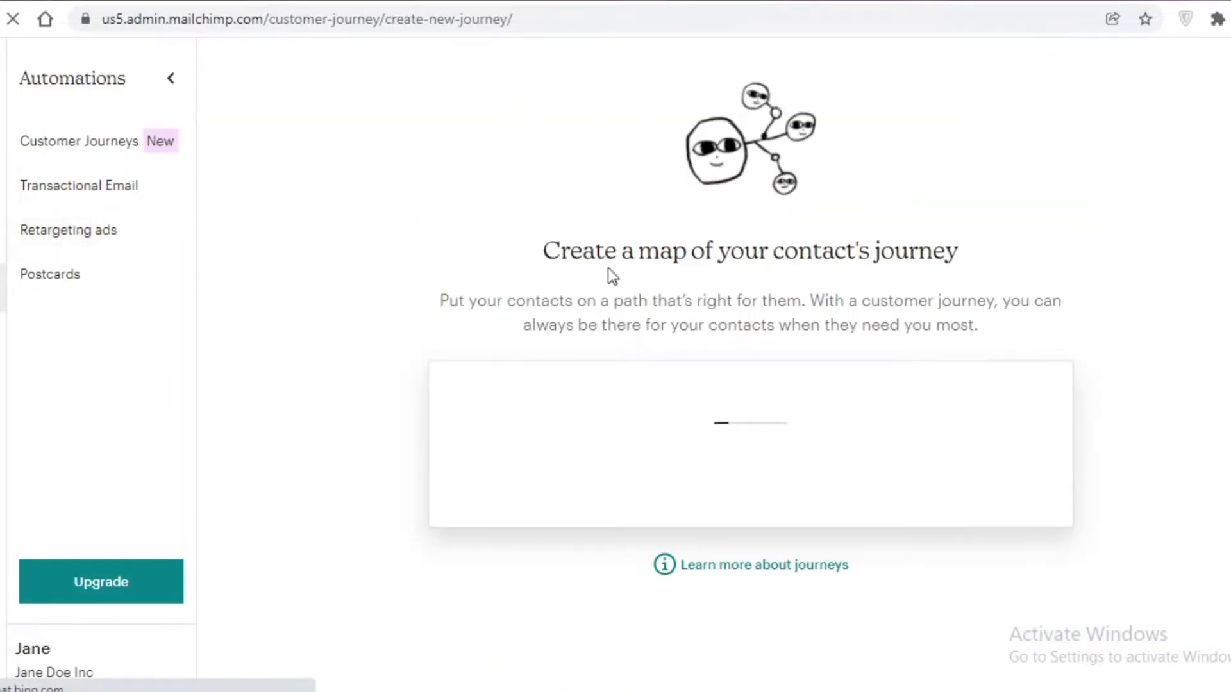
Step: Name the new customer journey "Welcome Example" and start building it
{"action": "scroll", "coordinate": [609, 301], "scroll_direction": "down", "scroll_amount": 1}
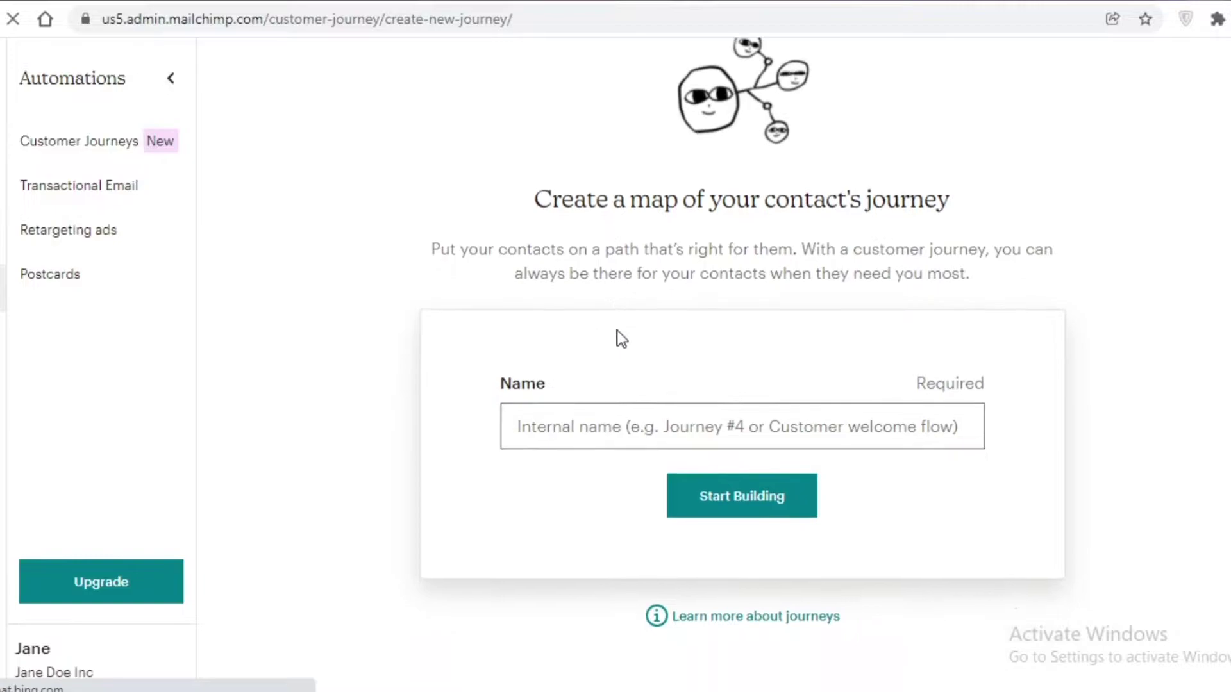
{"action": "left_click", "coordinate": [639, 425]}
{"action": "type", "text": "Wel"}
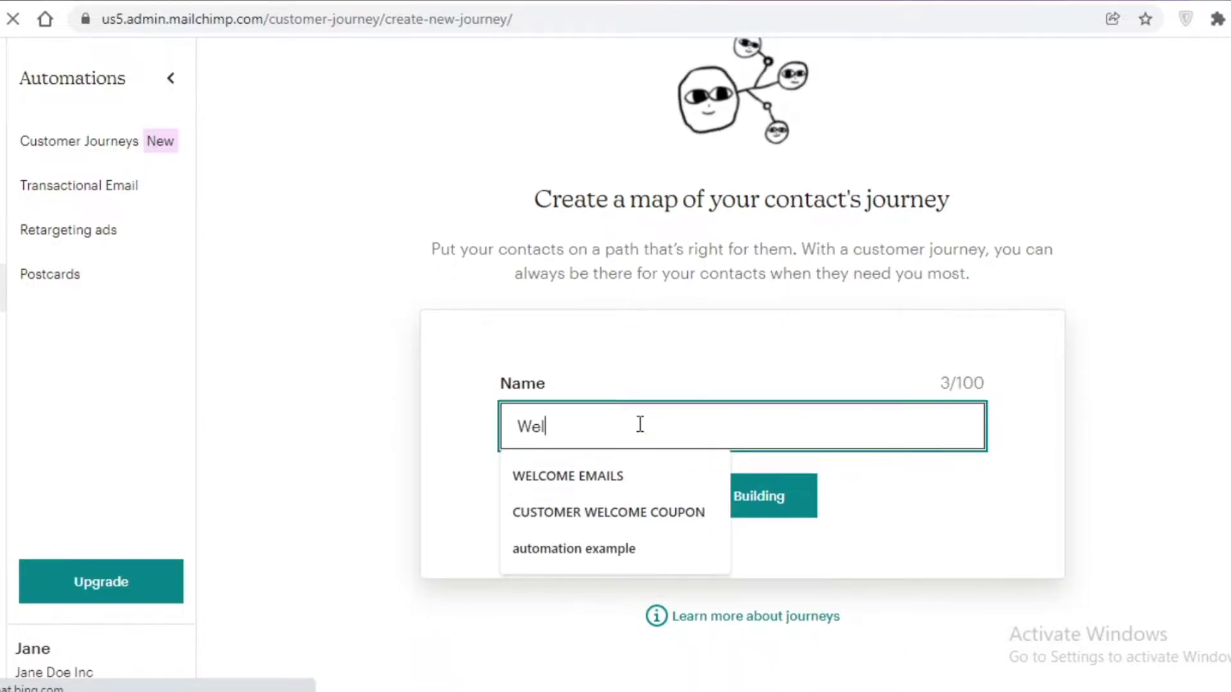
{"action": "type", "text": "come Example"}
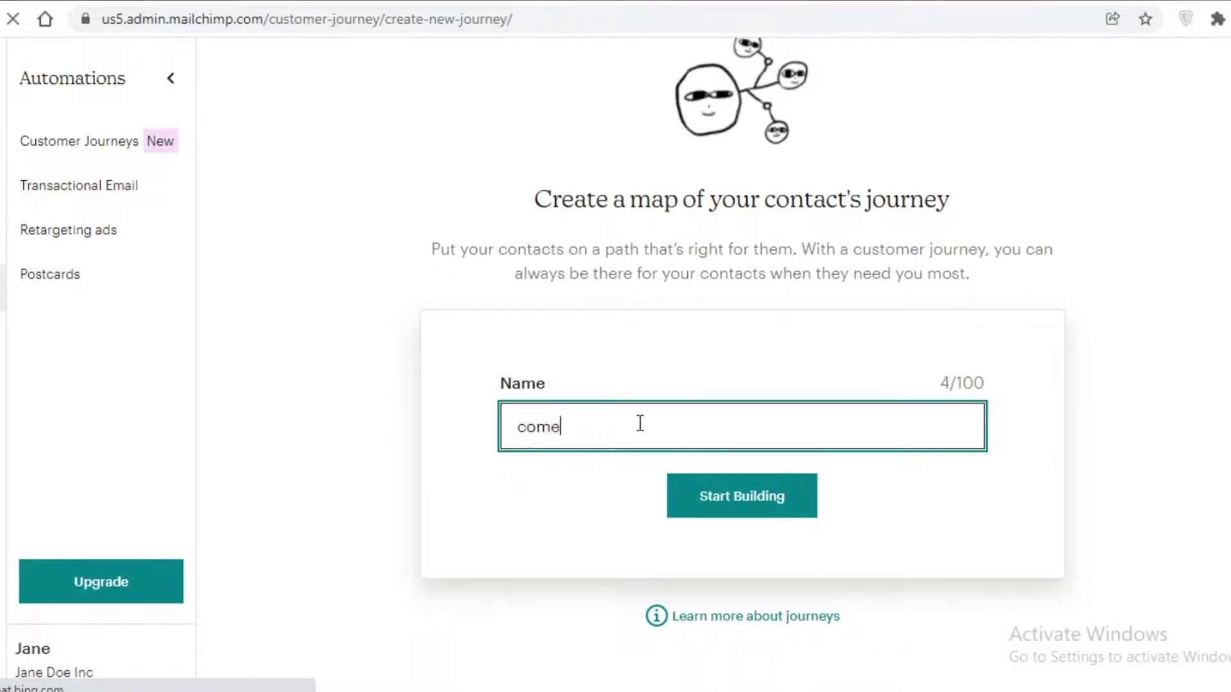
{"action": "left_click", "coordinate": [728, 502]}
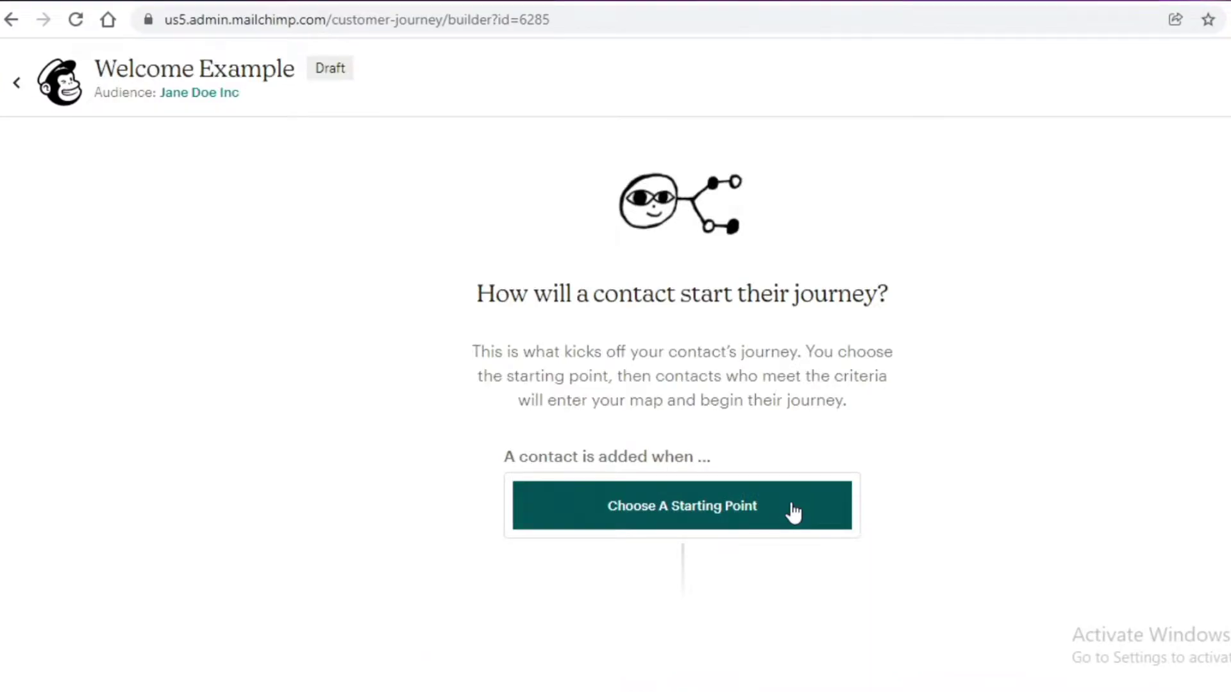
Step: Browse the starting point categories, then save the contact activity "Signs up" as starting point with imported contacts included
{"action": "left_click", "coordinate": [629, 513]}
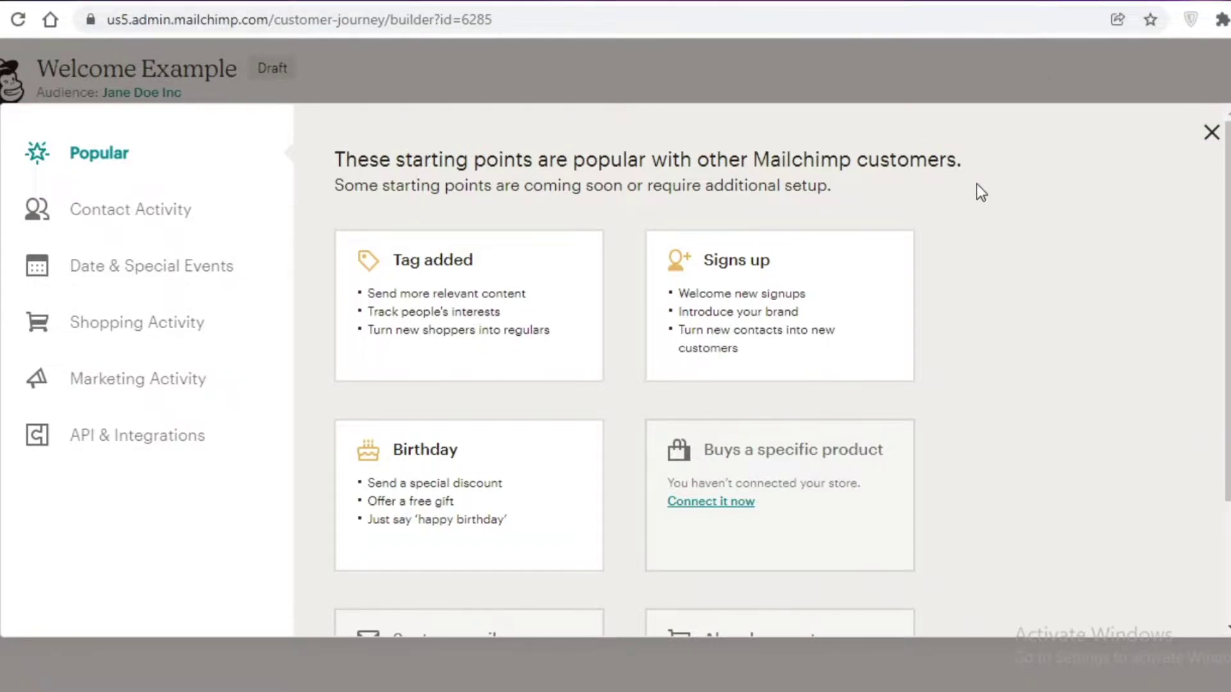
{"action": "left_click", "coordinate": [193, 230]}
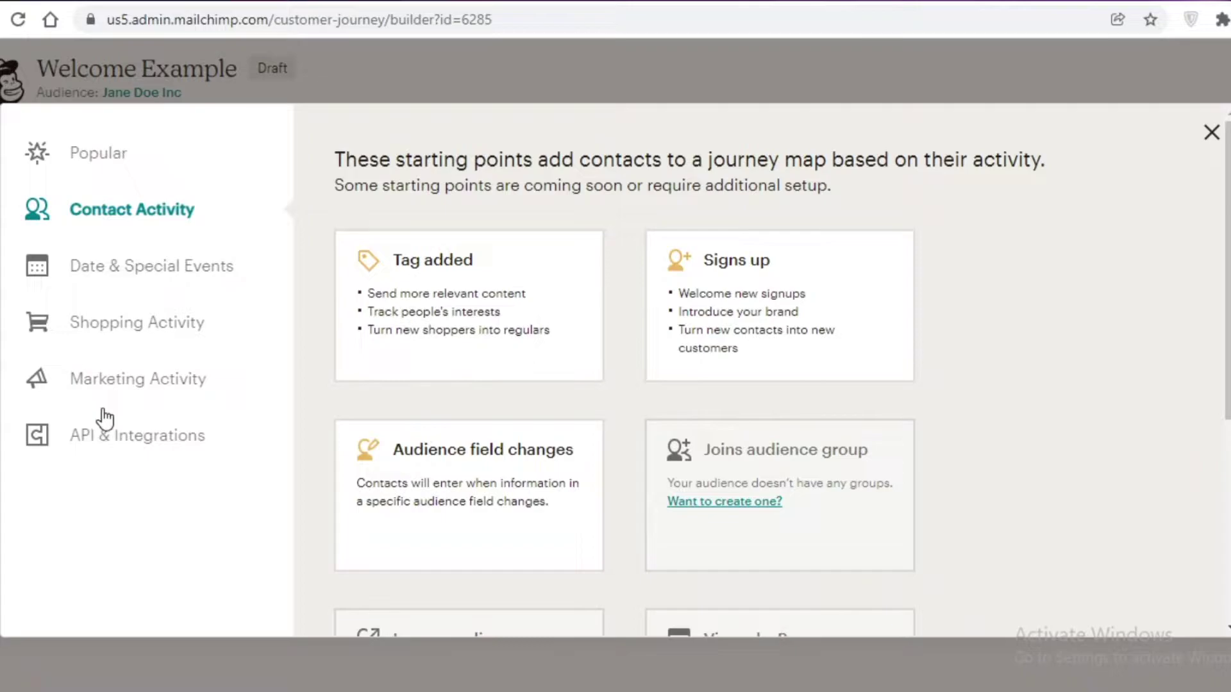
{"action": "left_click", "coordinate": [114, 266]}
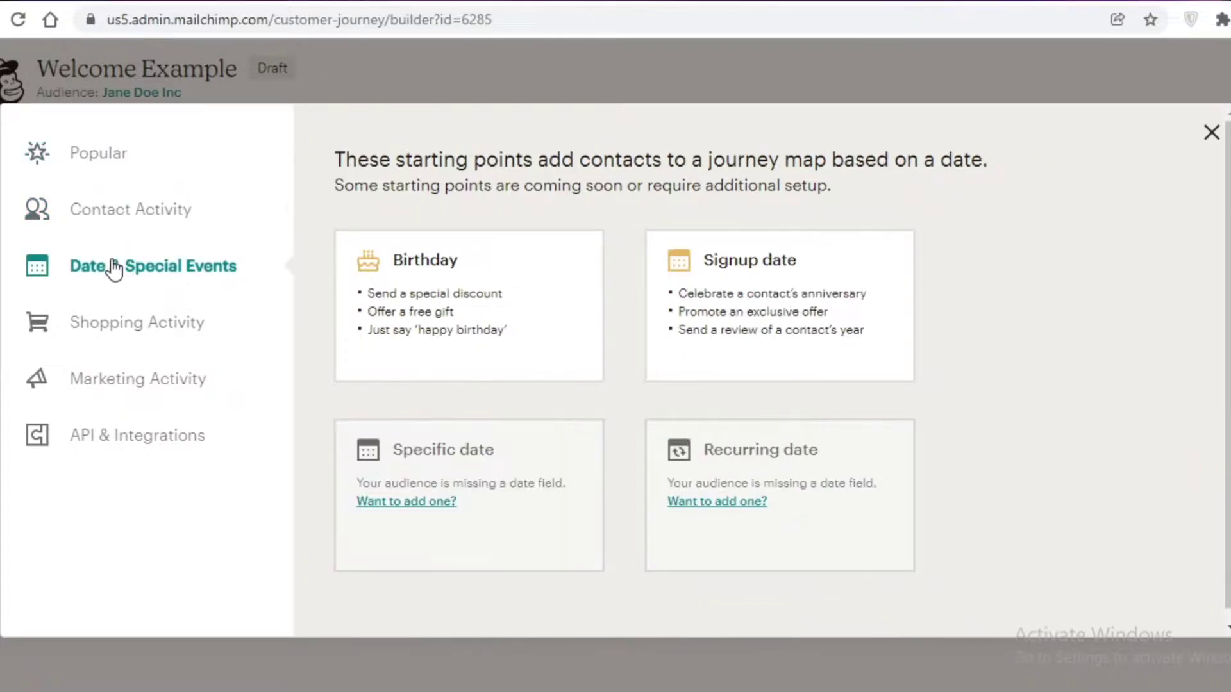
{"action": "left_click", "coordinate": [138, 438]}
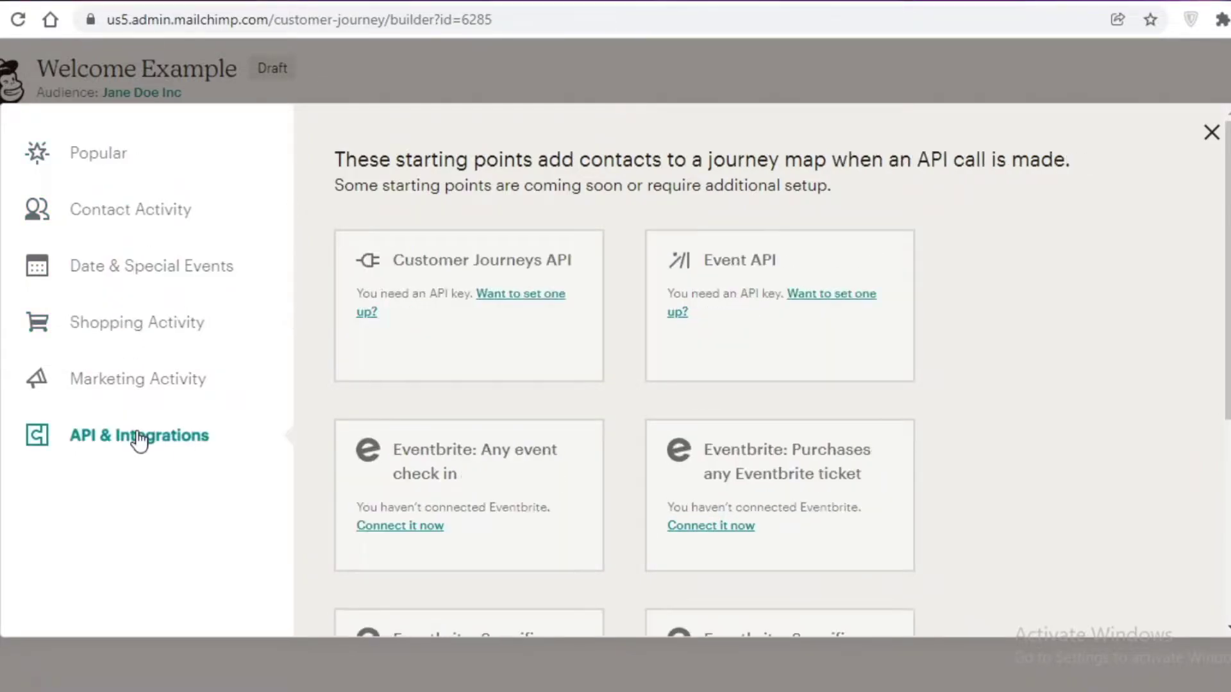
{"action": "left_click", "coordinate": [230, 375]}
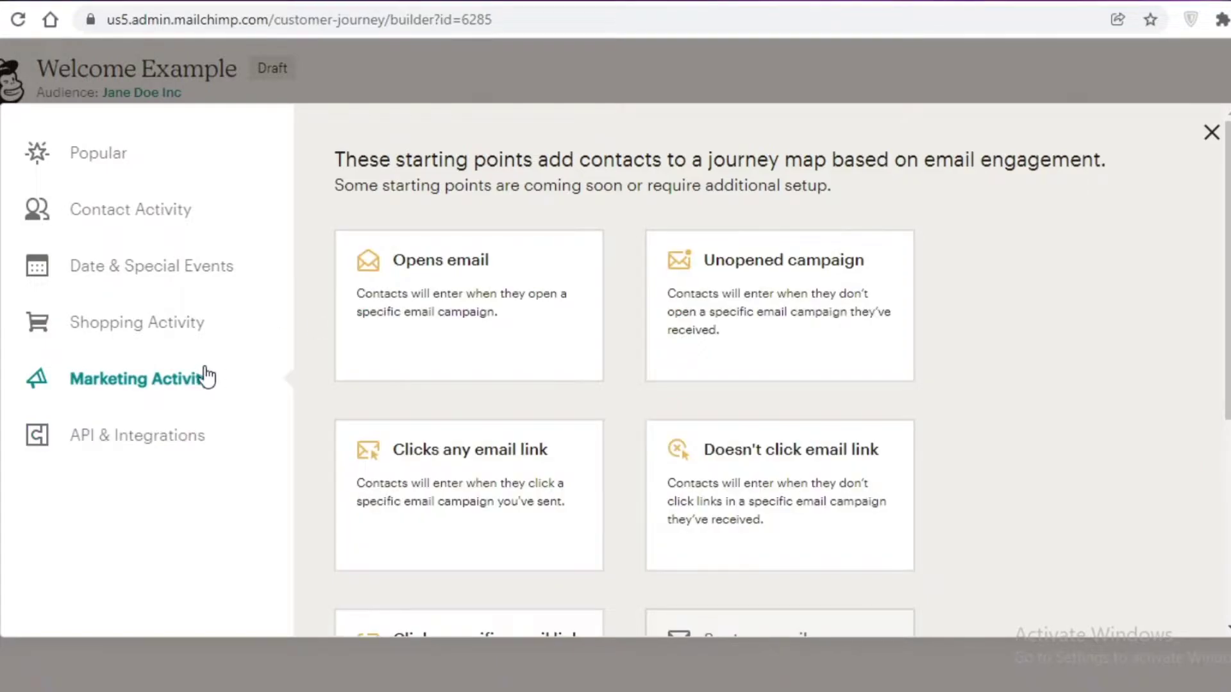
{"action": "left_click", "coordinate": [122, 213]}
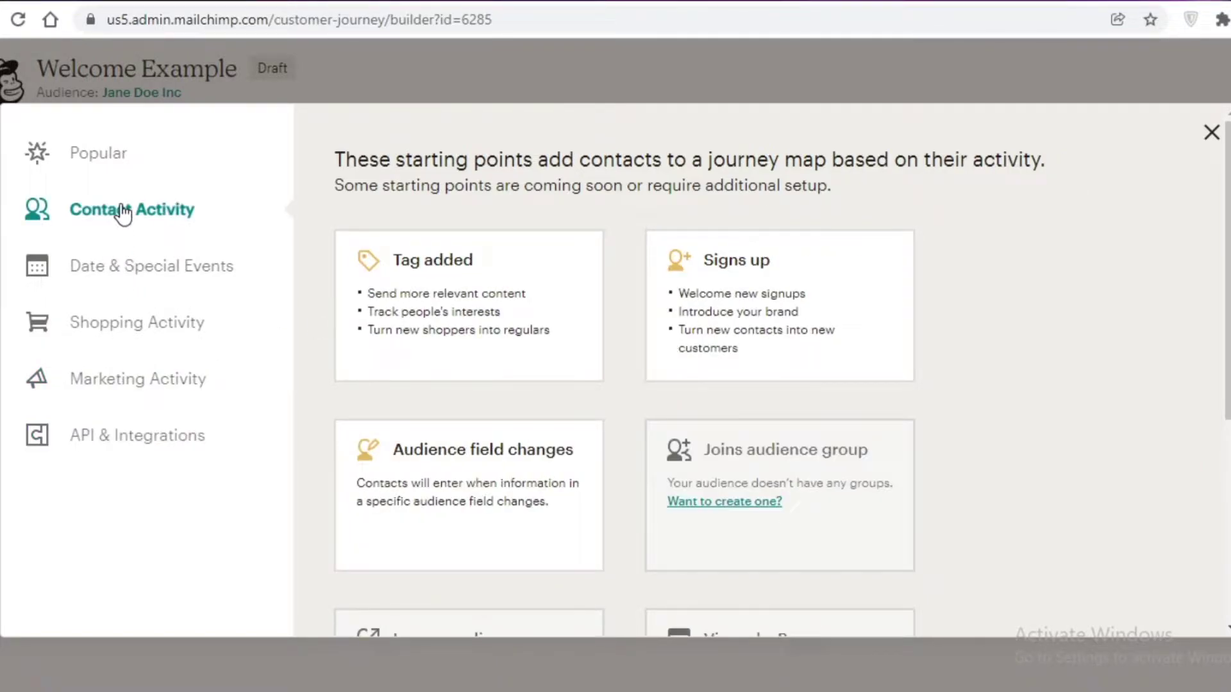
{"action": "left_click", "coordinate": [772, 233]}
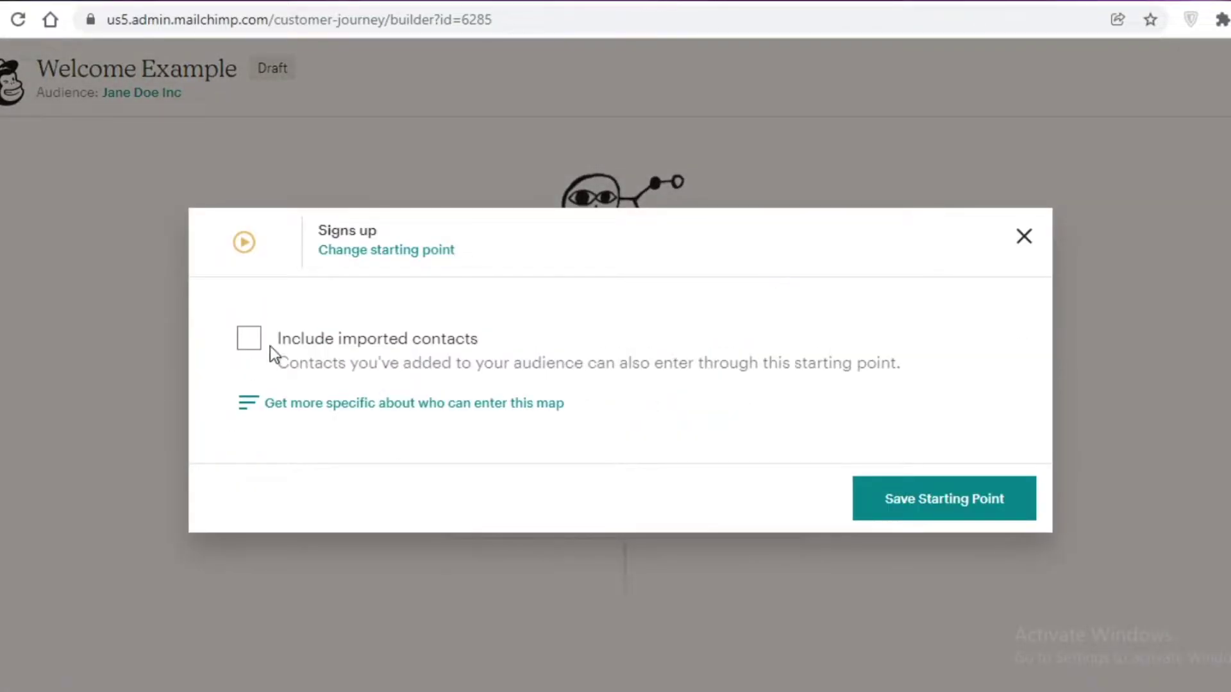
{"action": "left_click", "coordinate": [259, 340]}
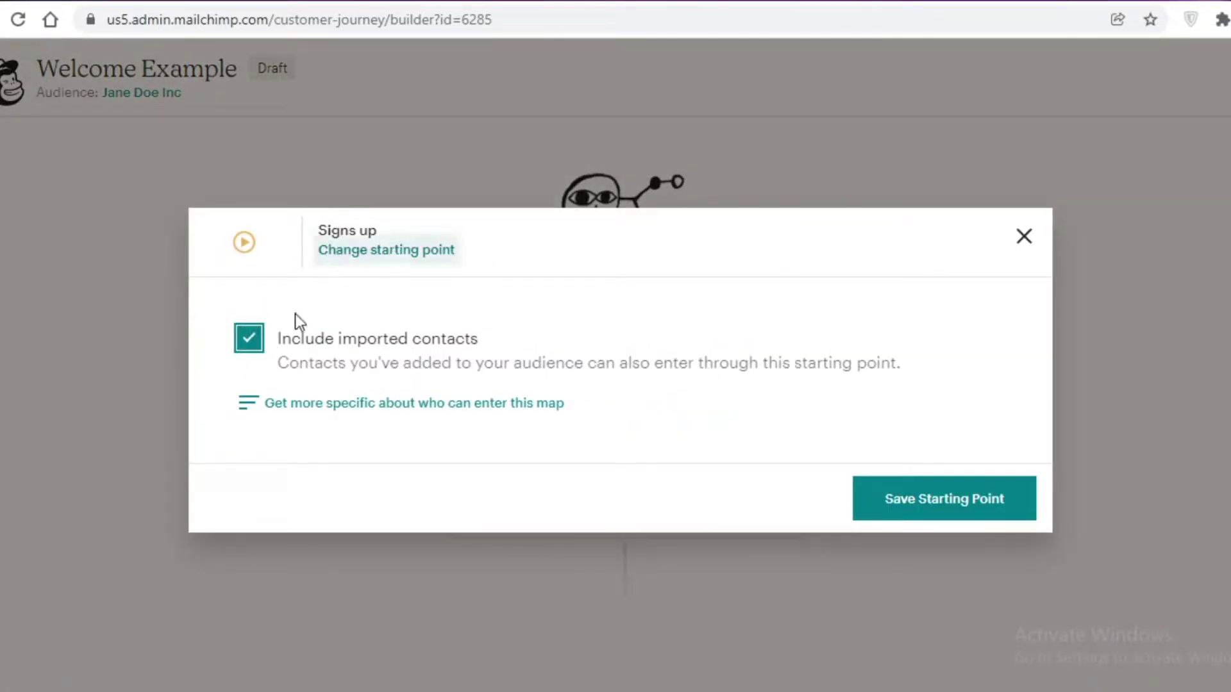
{"action": "left_click", "coordinate": [918, 506]}
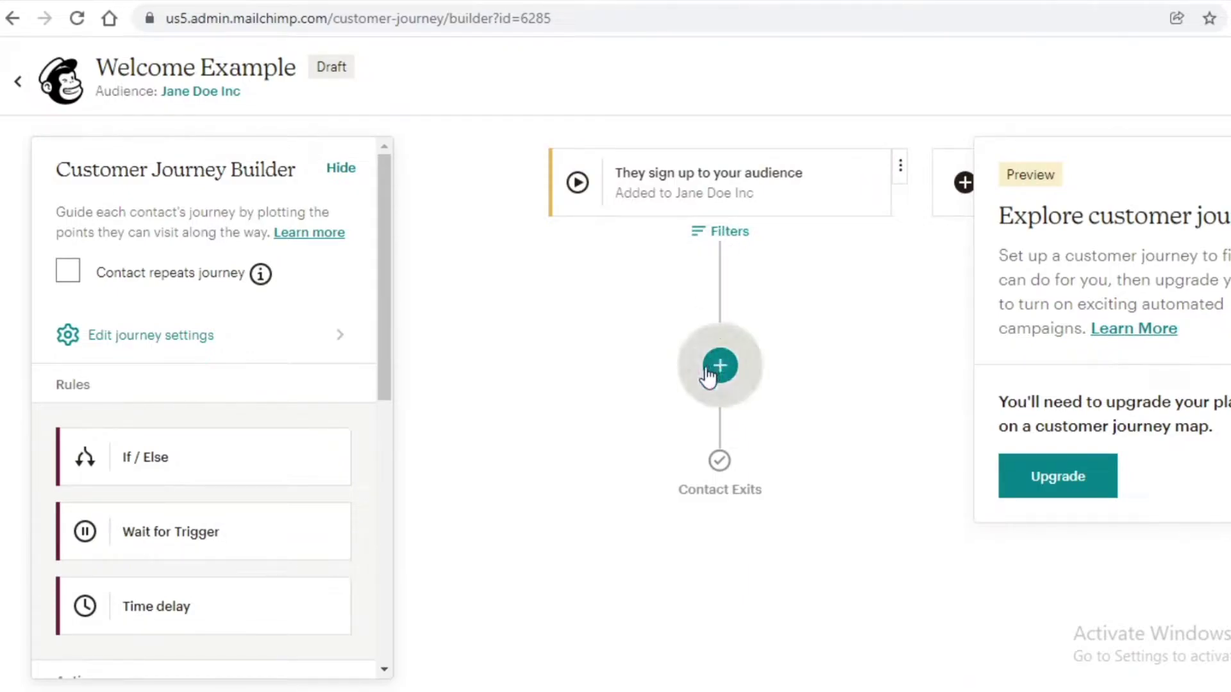
Step: Add a Send email action to the journey map between the sign-up starting point and the contact exit
{"action": "scroll", "coordinate": [278, 414], "scroll_direction": "down", "scroll_amount": 8}
{"action": "scroll", "coordinate": [280, 544], "scroll_direction": "up", "scroll_amount": 4}
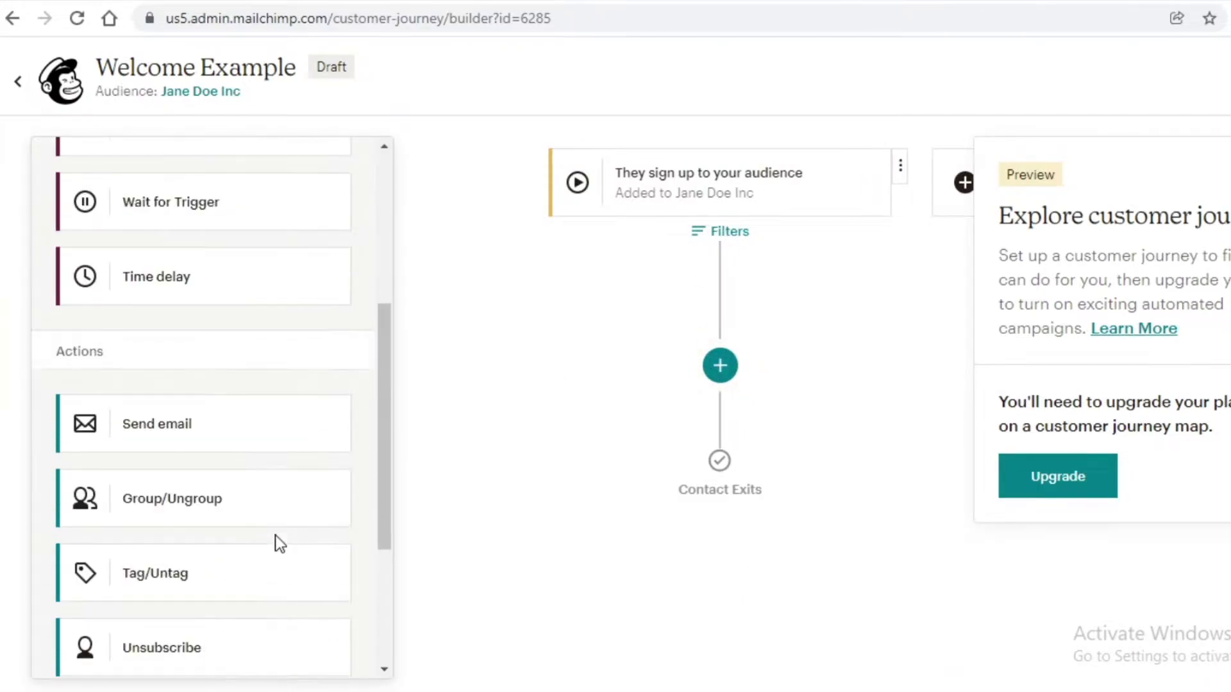
{"action": "scroll", "coordinate": [278, 544], "scroll_direction": "up", "scroll_amount": 4}
{"action": "scroll", "coordinate": [269, 577], "scroll_direction": "down", "scroll_amount": 5}
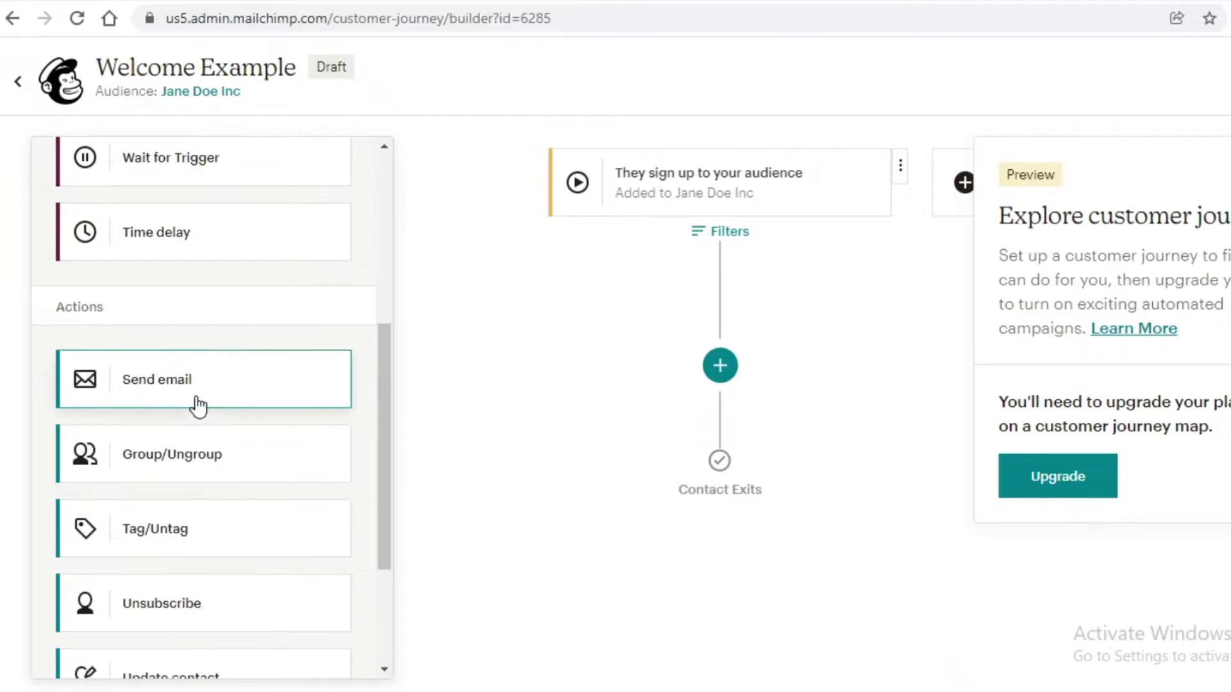
{"action": "left_click_drag", "start_coordinate": [199, 405], "coordinate": [713, 367]}
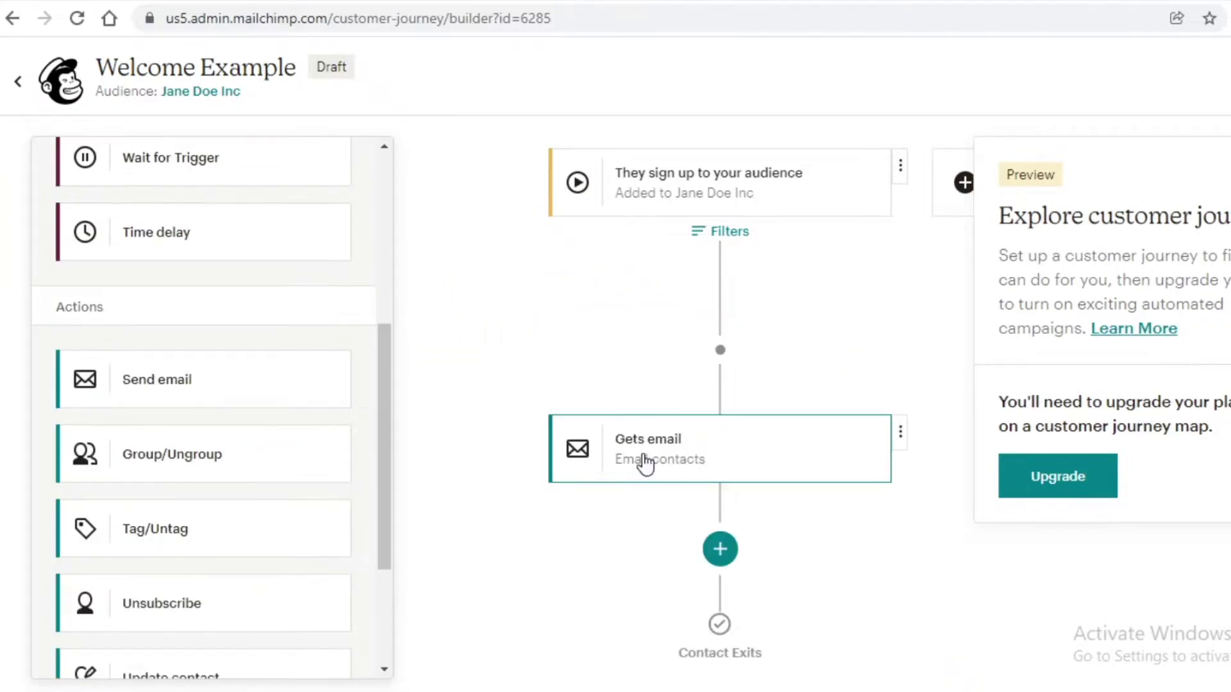
Step: Set the subject of the journey's email to "Welcome To Our Family" and save it
{"action": "left_click", "coordinate": [646, 462]}
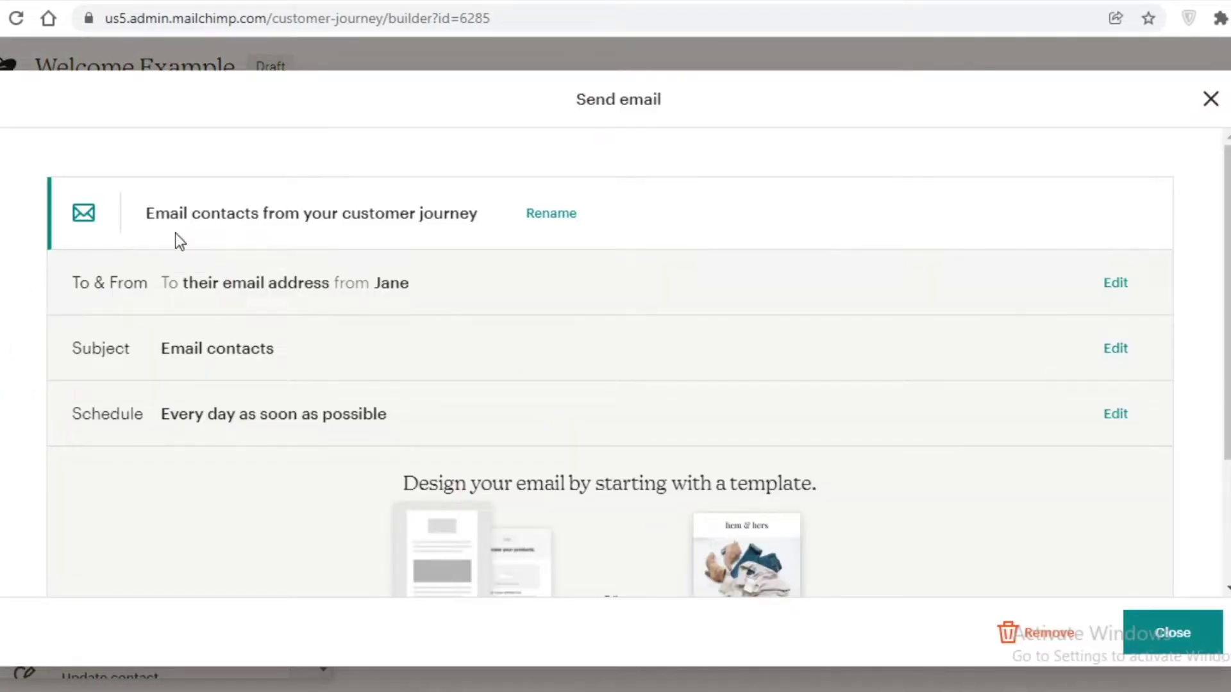
{"action": "left_click", "coordinate": [297, 348]}
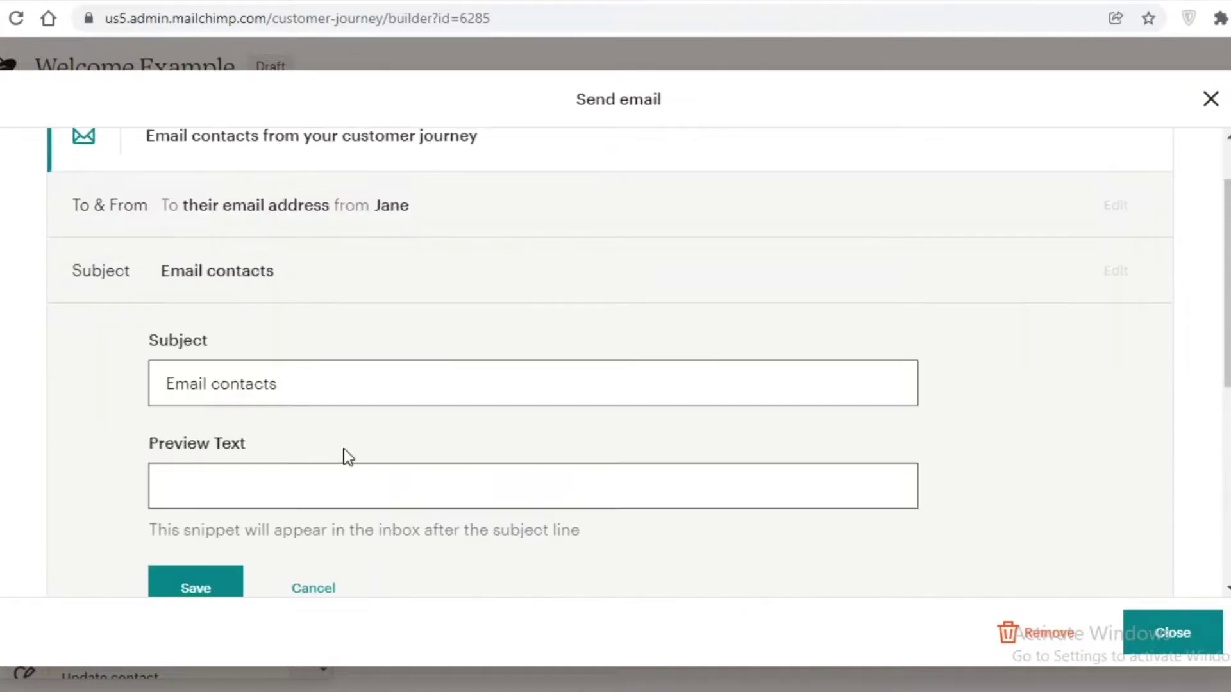
{"action": "left_click", "coordinate": [343, 471]}
{"action": "left_click", "coordinate": [391, 378]}
{"action": "key", "text": "ctrl+shift+Left"}
{"action": "key", "text": "ctrl+shift+Left"}
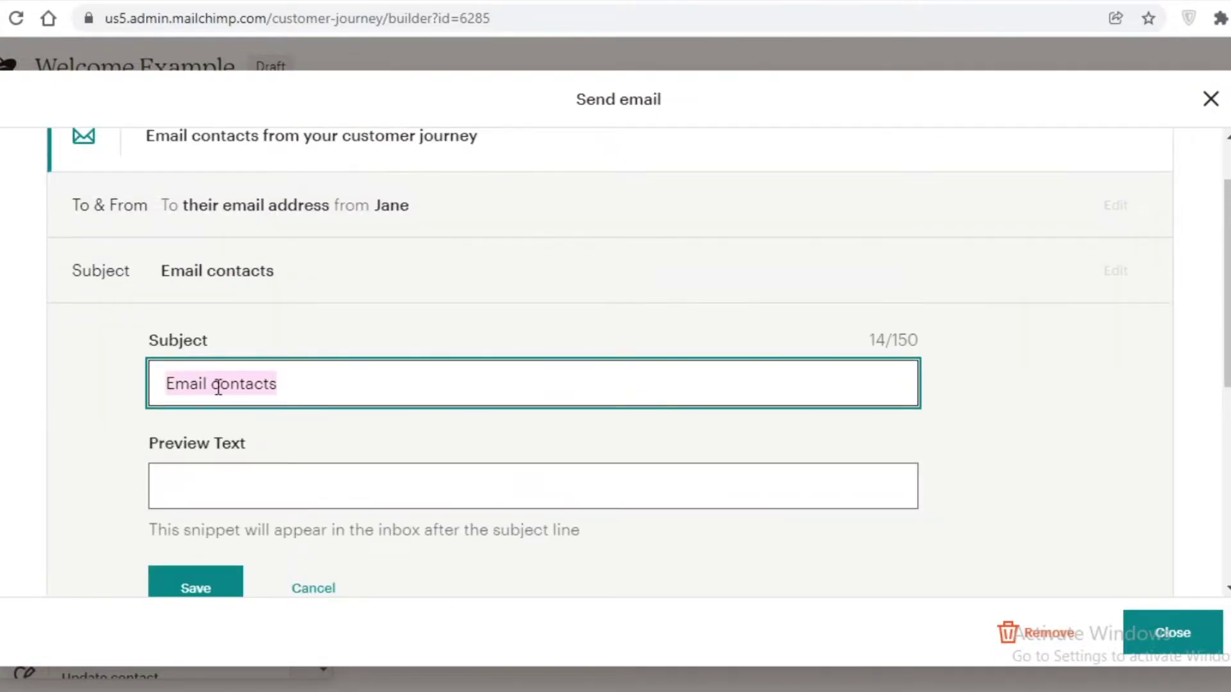
{"action": "type", "text": "Welcome T"}
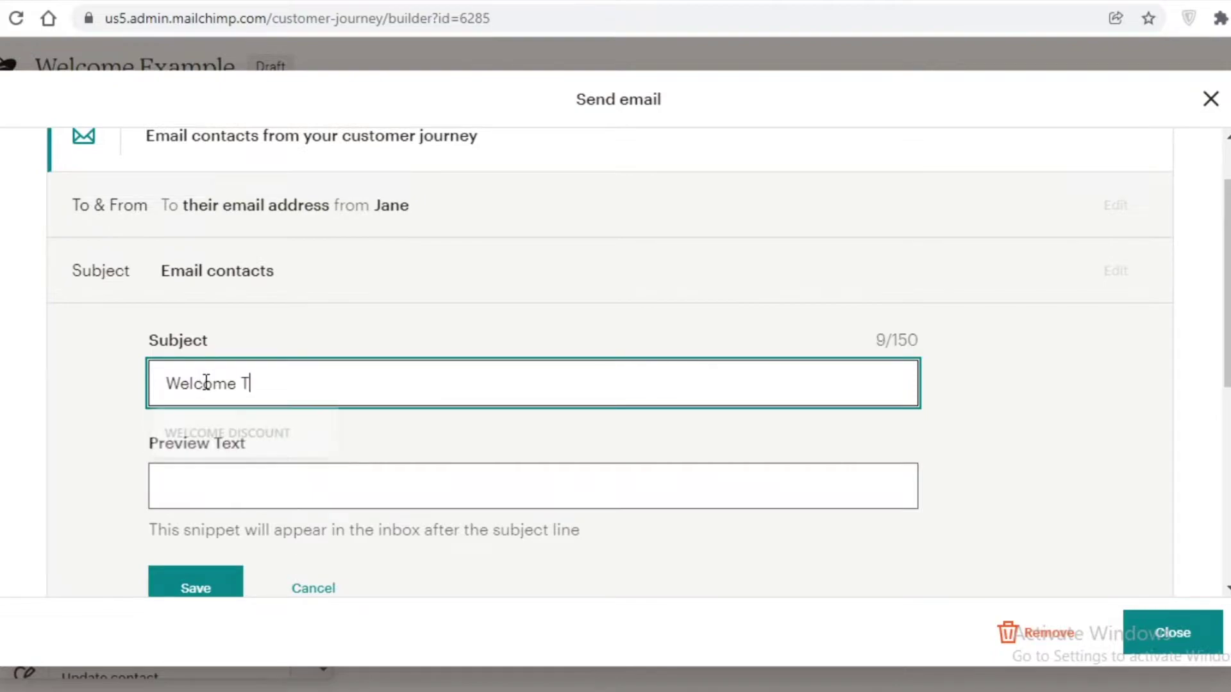
{"action": "type", "text": "o Our Family"}
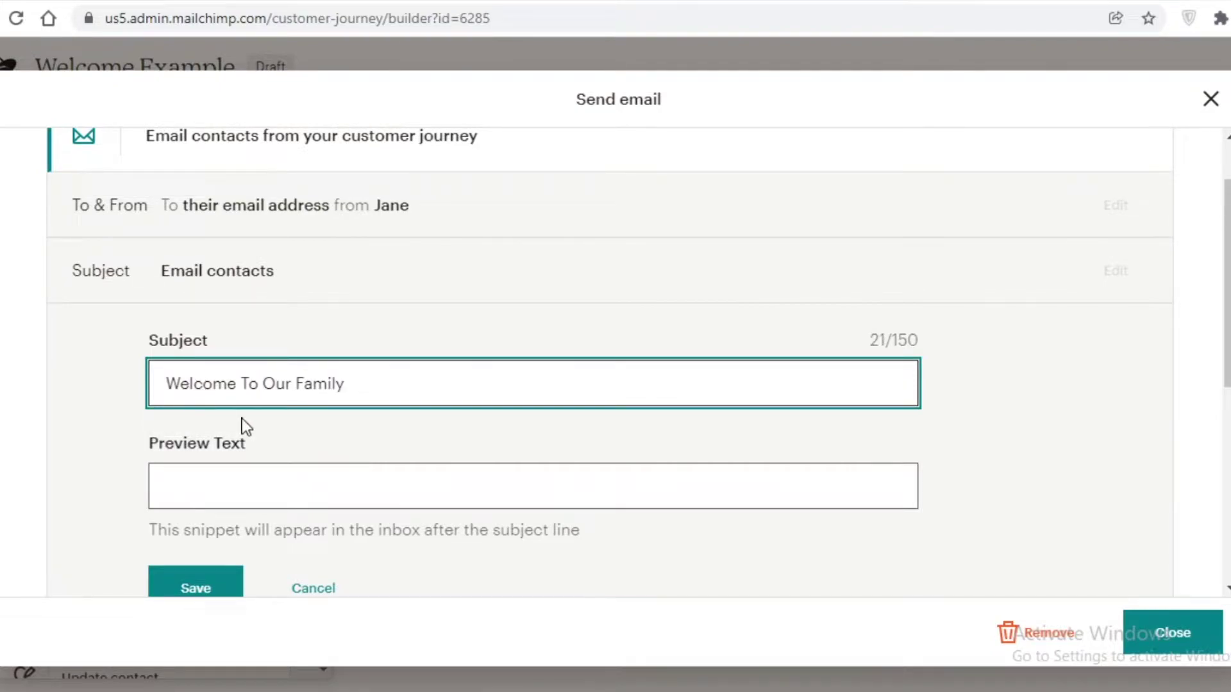
{"action": "scroll", "coordinate": [278, 455], "scroll_direction": "down", "scroll_amount": 5}
{"action": "scroll", "coordinate": [206, 377], "scroll_direction": "up", "scroll_amount": 2}
{"action": "left_click", "coordinate": [204, 299]}
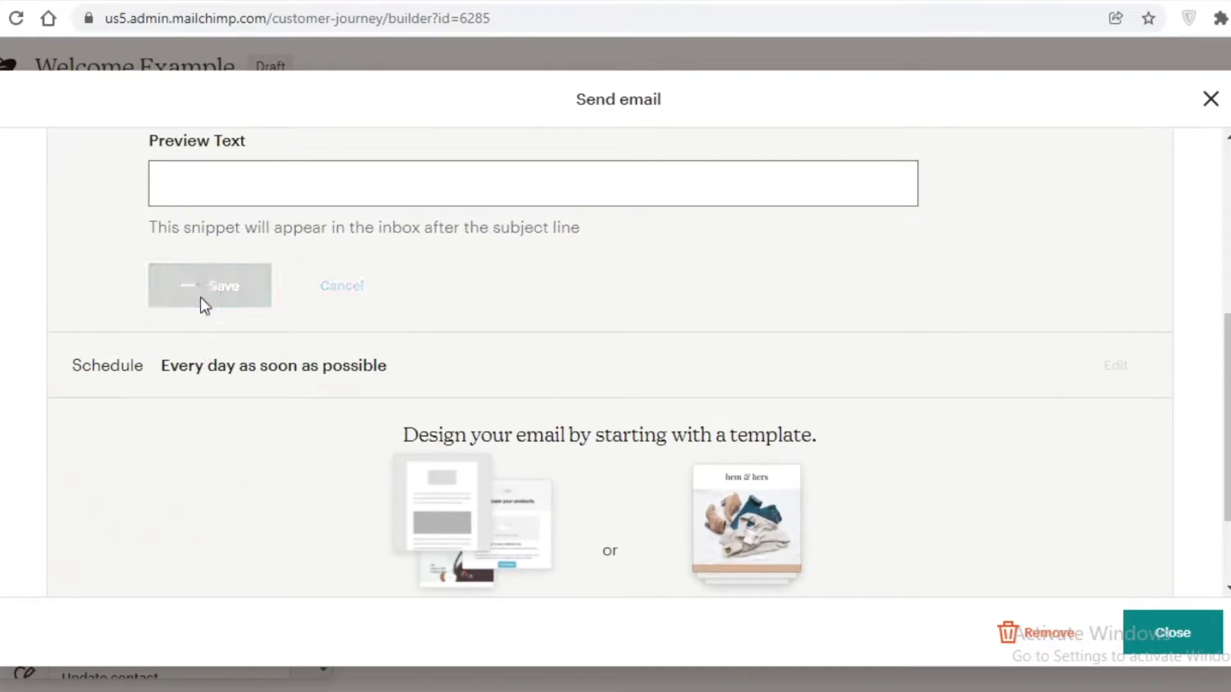
{"action": "scroll", "coordinate": [797, 431], "scroll_direction": "down", "scroll_amount": 3}
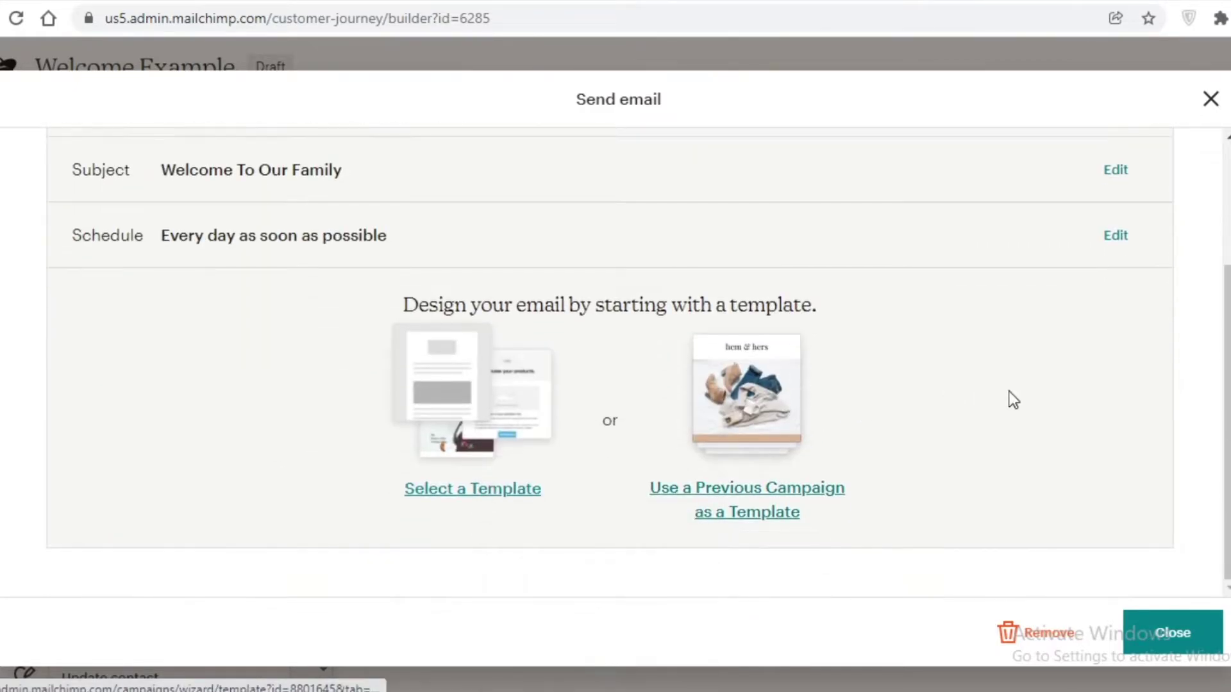
Step: Save the email's schedule as every day, as soon as possible, and close the Send email settings
{"action": "scroll", "coordinate": [915, 483], "scroll_direction": "up", "scroll_amount": 3}
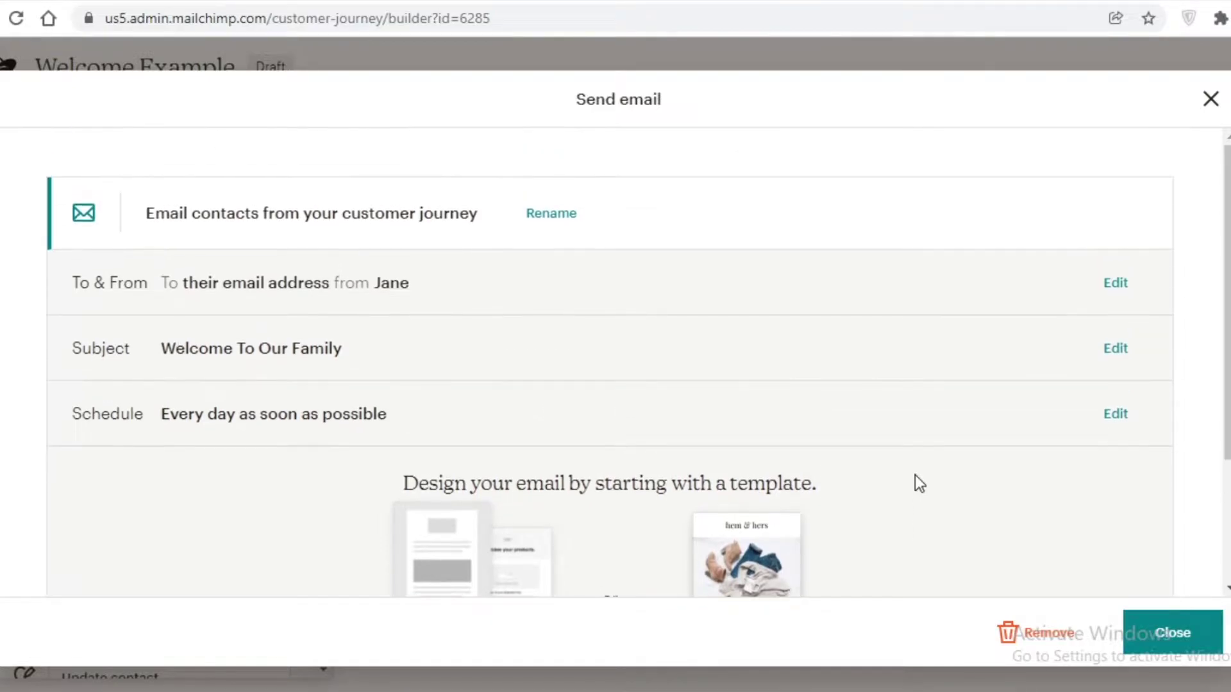
{"action": "left_click", "coordinate": [1115, 414]}
{"action": "scroll", "coordinate": [214, 572], "scroll_direction": "down", "scroll_amount": 5}
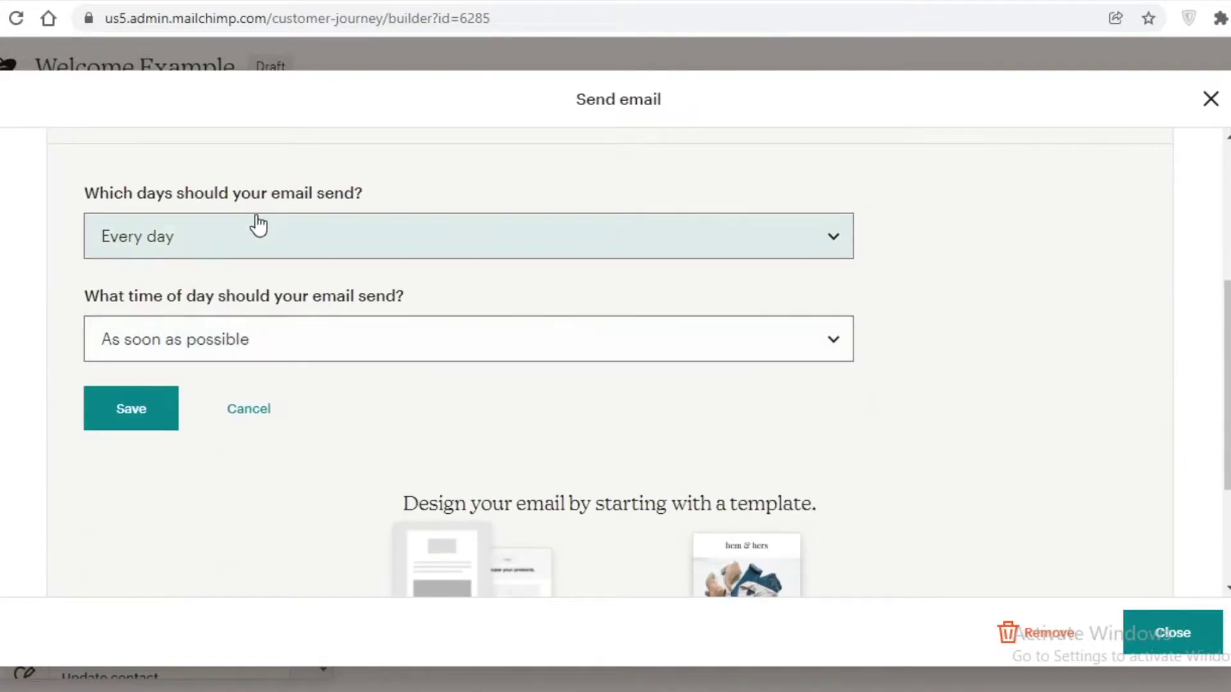
{"action": "left_click", "coordinate": [258, 225]}
{"action": "left_click", "coordinate": [257, 221]}
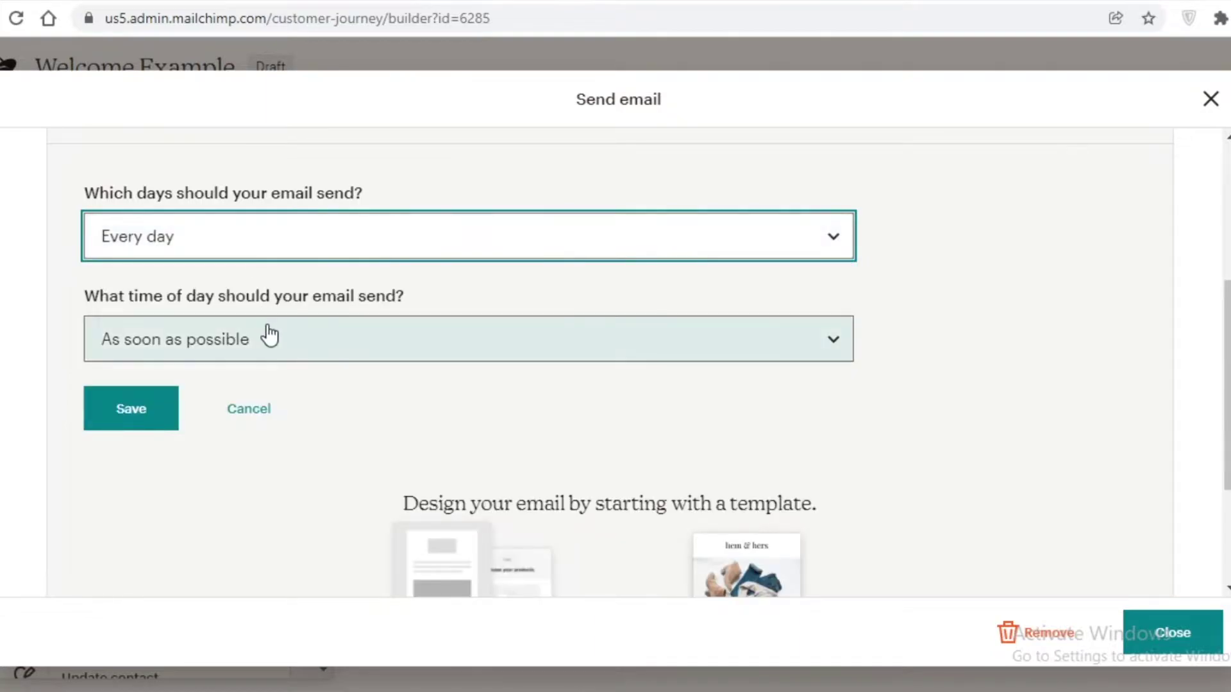
{"action": "left_click", "coordinate": [267, 337]}
{"action": "left_click", "coordinate": [242, 393]}
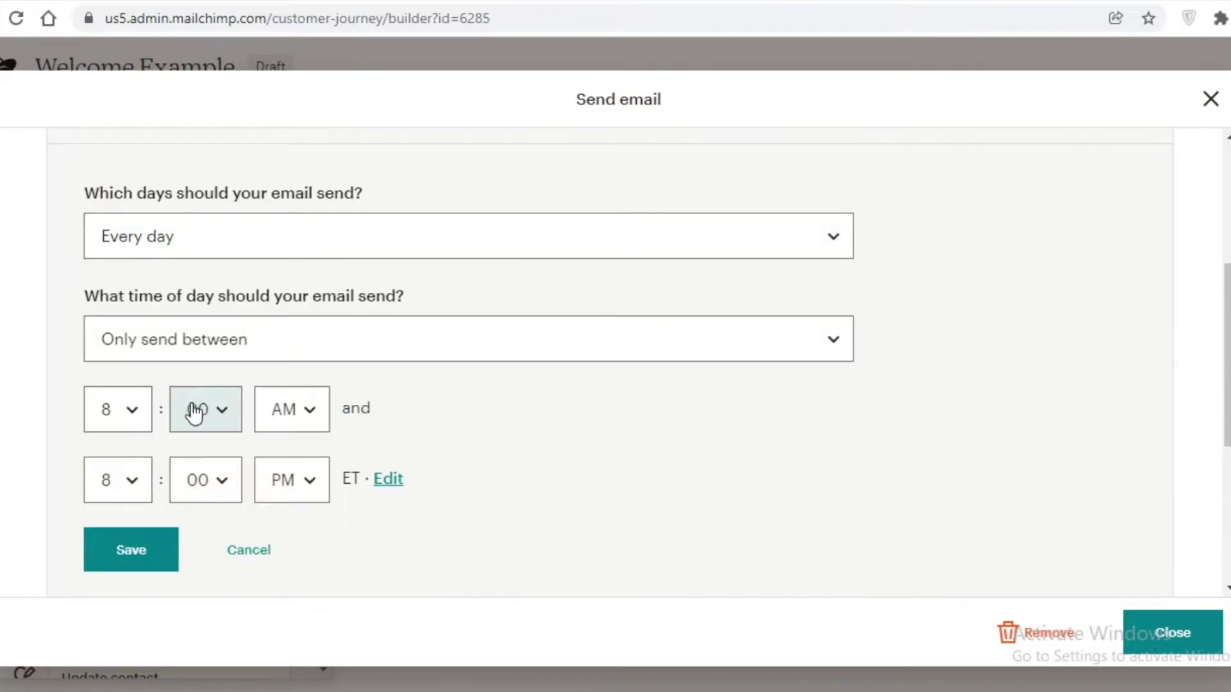
{"action": "left_click", "coordinate": [207, 355]}
{"action": "left_click", "coordinate": [224, 369]}
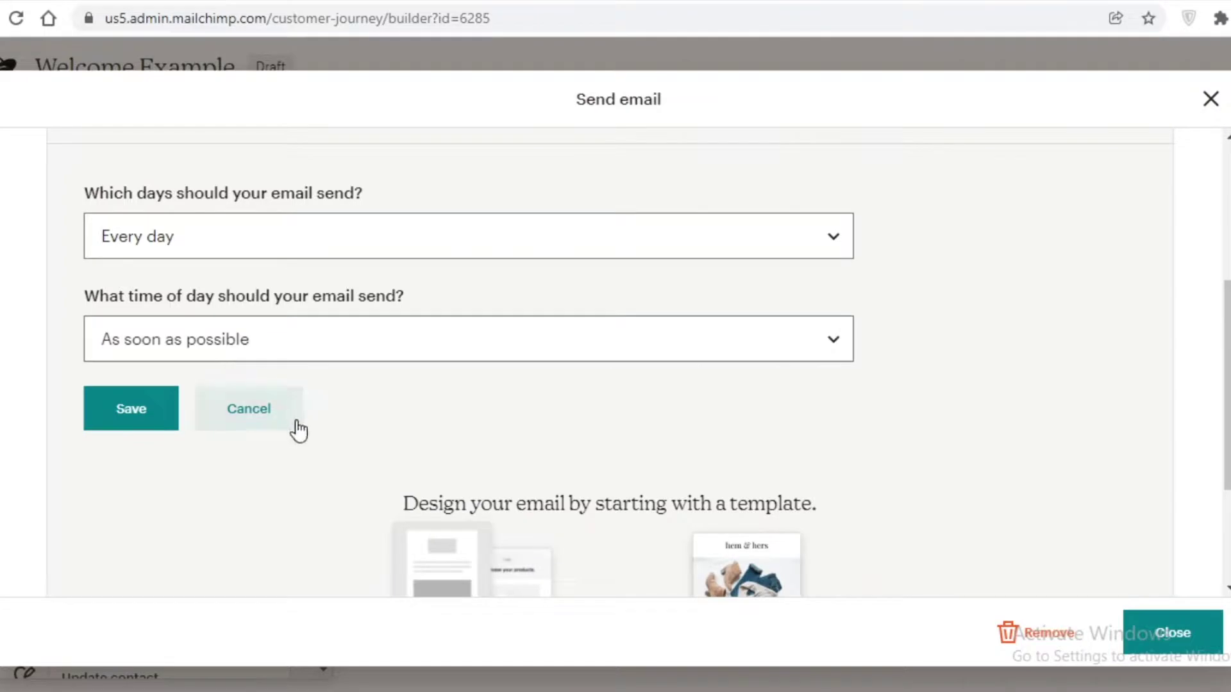
{"action": "left_click", "coordinate": [168, 428]}
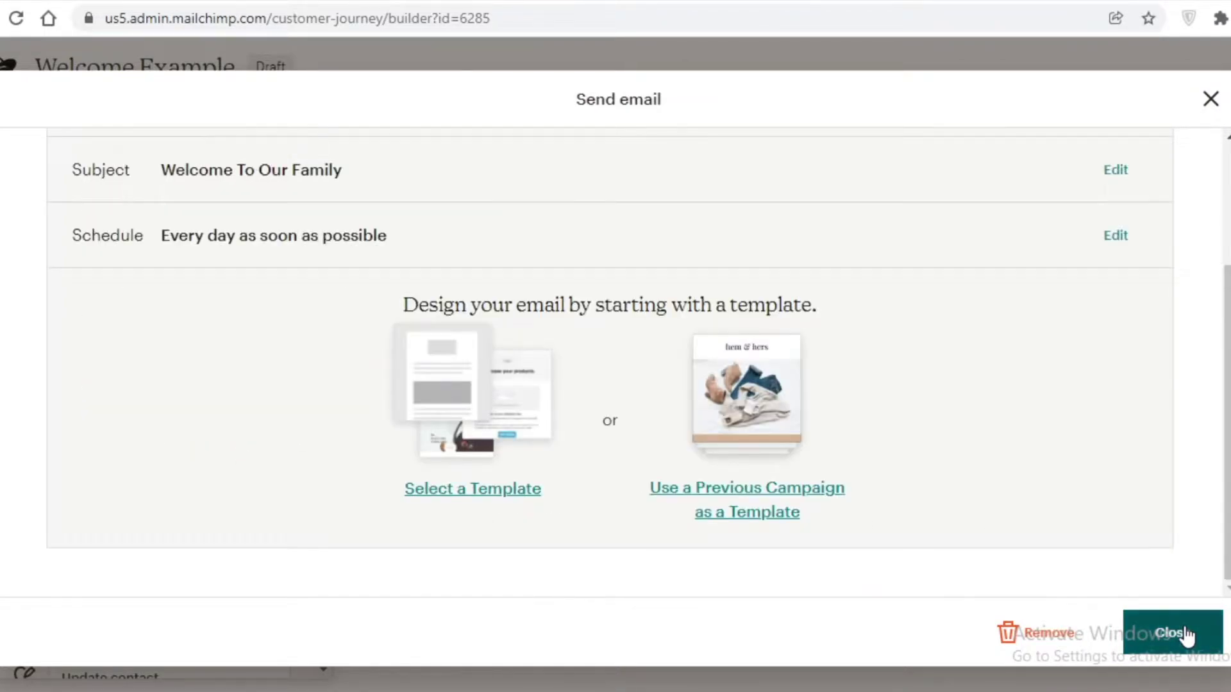
{"action": "left_click", "coordinate": [1186, 631]}
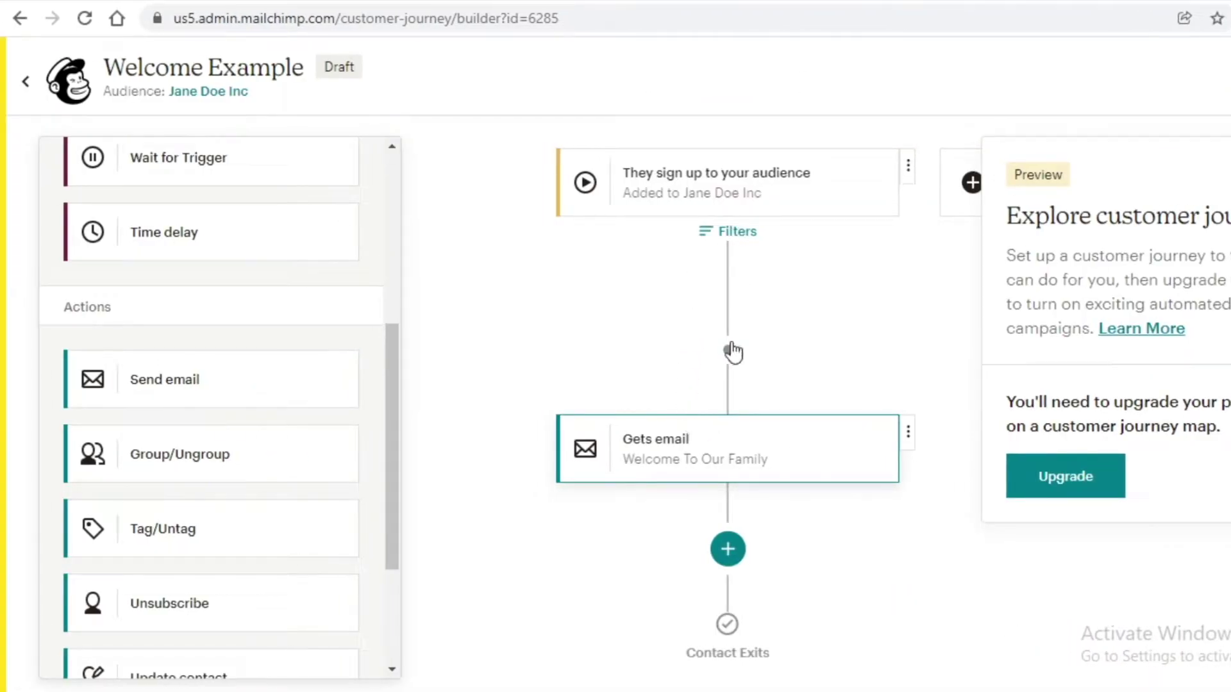
{"action": "left_click_drag", "start_coordinate": [728, 269], "coordinate": [737, 427]}
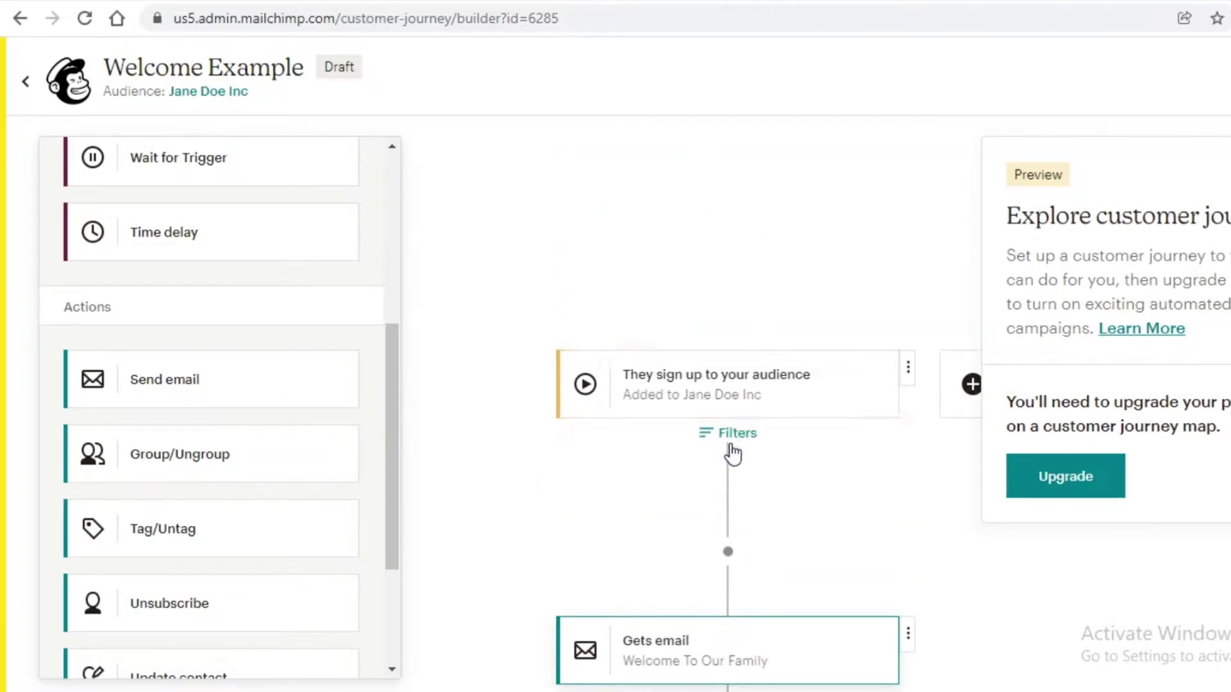
{"action": "scroll", "coordinate": [695, 404], "scroll_direction": "down", "scroll_amount": 3}
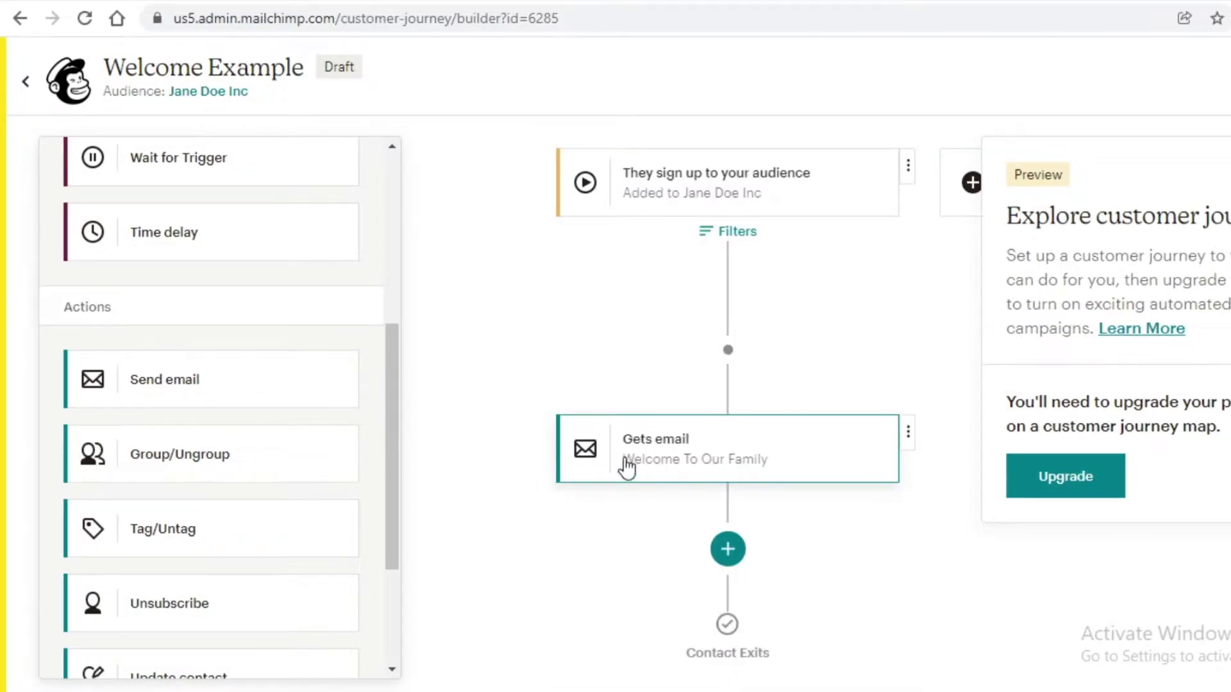
{"action": "scroll", "coordinate": [628, 468], "scroll_direction": "down", "scroll_amount": 4}
{"action": "scroll", "coordinate": [310, 510], "scroll_direction": "down", "scroll_amount": 3}
{"action": "scroll", "coordinate": [192, 609], "scroll_direction": "up", "scroll_amount": 2}
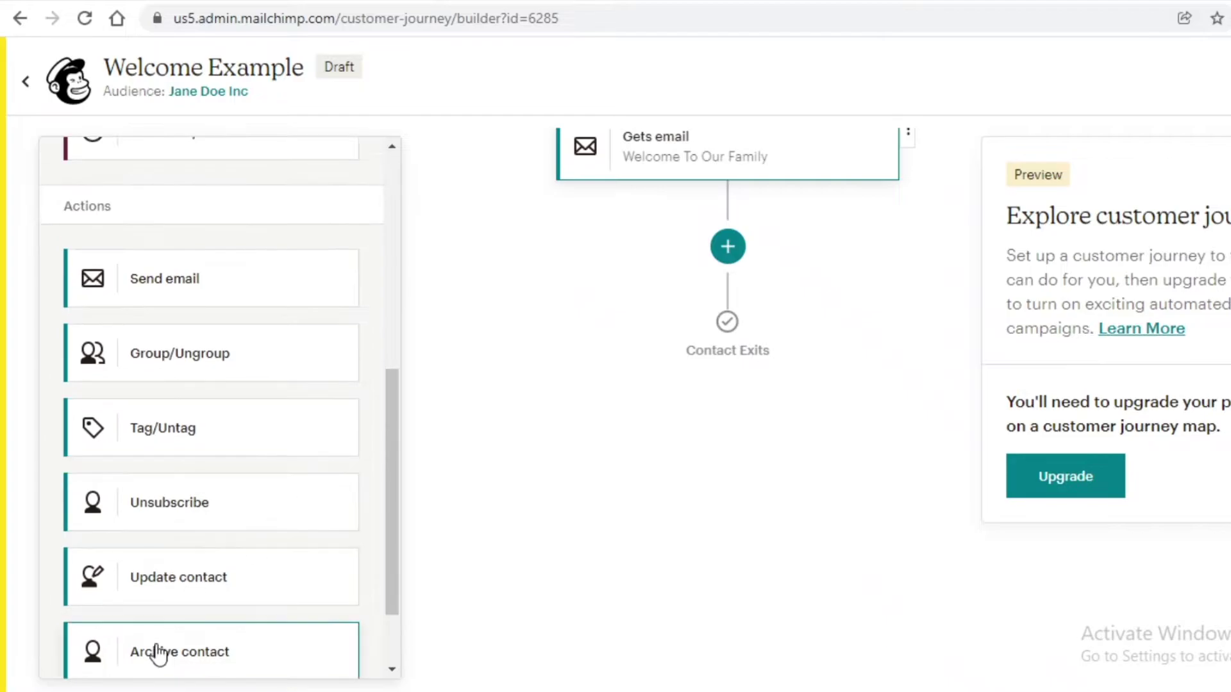
{"action": "scroll", "coordinate": [199, 581], "scroll_direction": "up", "scroll_amount": 7}
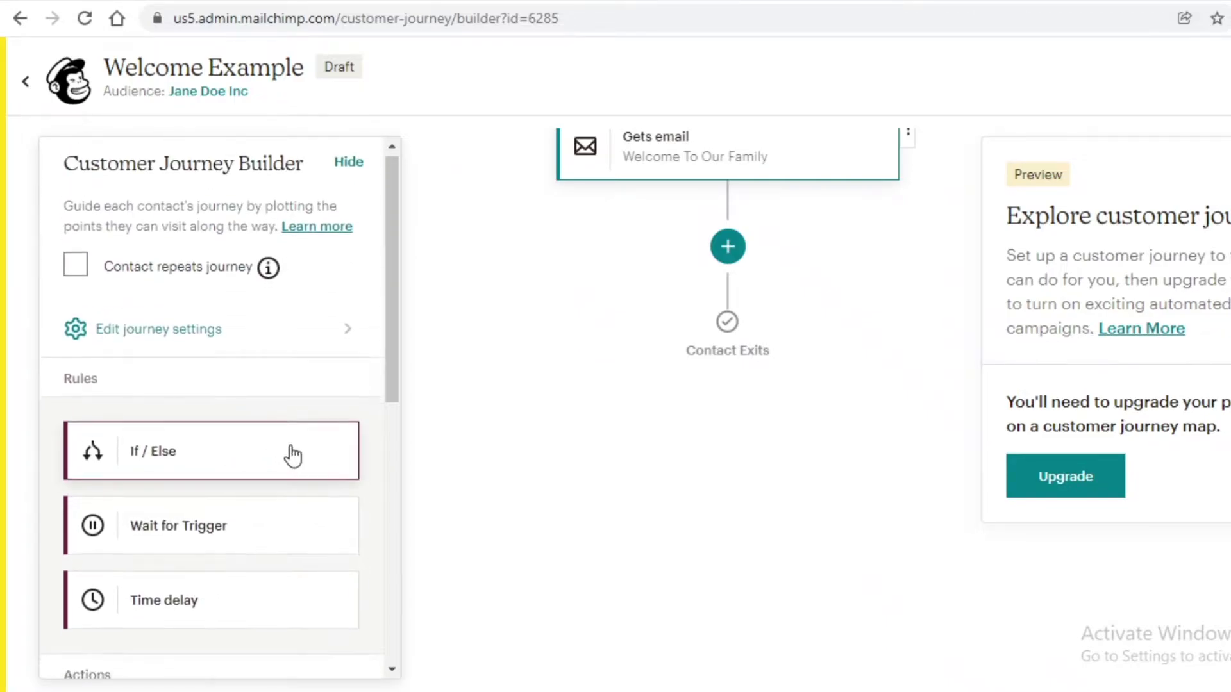
{"action": "scroll", "coordinate": [308, 455], "scroll_direction": "down", "scroll_amount": 2}
{"action": "left_click_drag", "start_coordinate": [325, 453], "coordinate": [716, 332]}
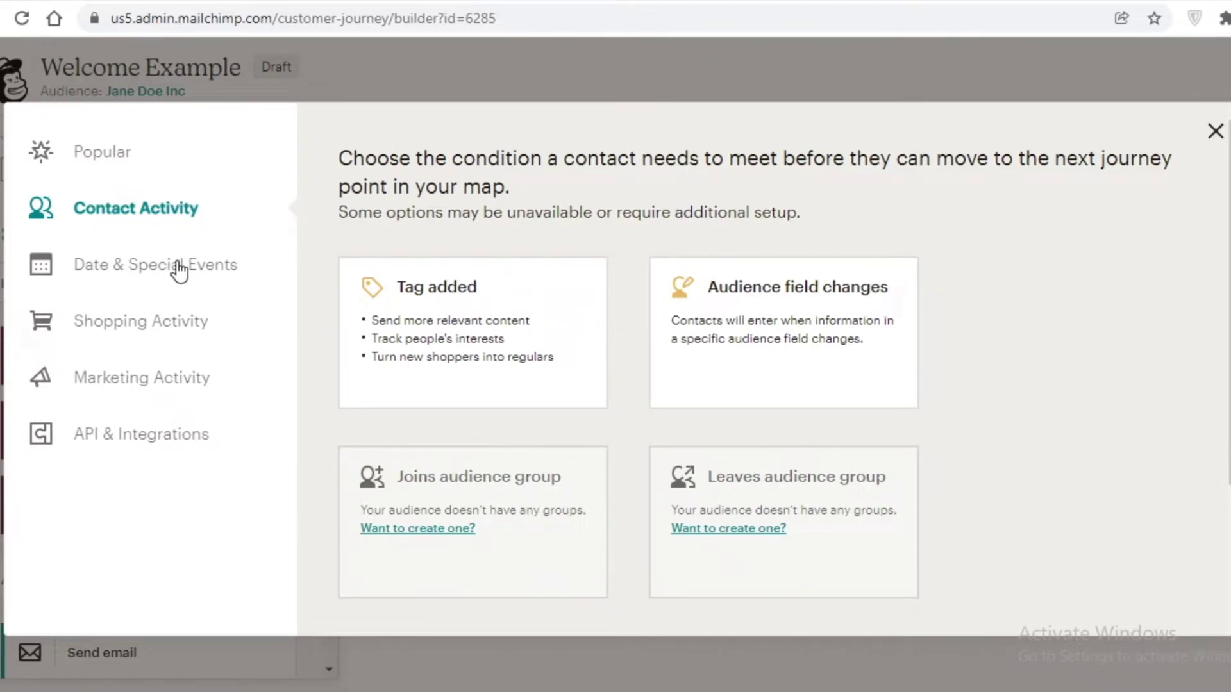
{"action": "left_click", "coordinate": [142, 324]}
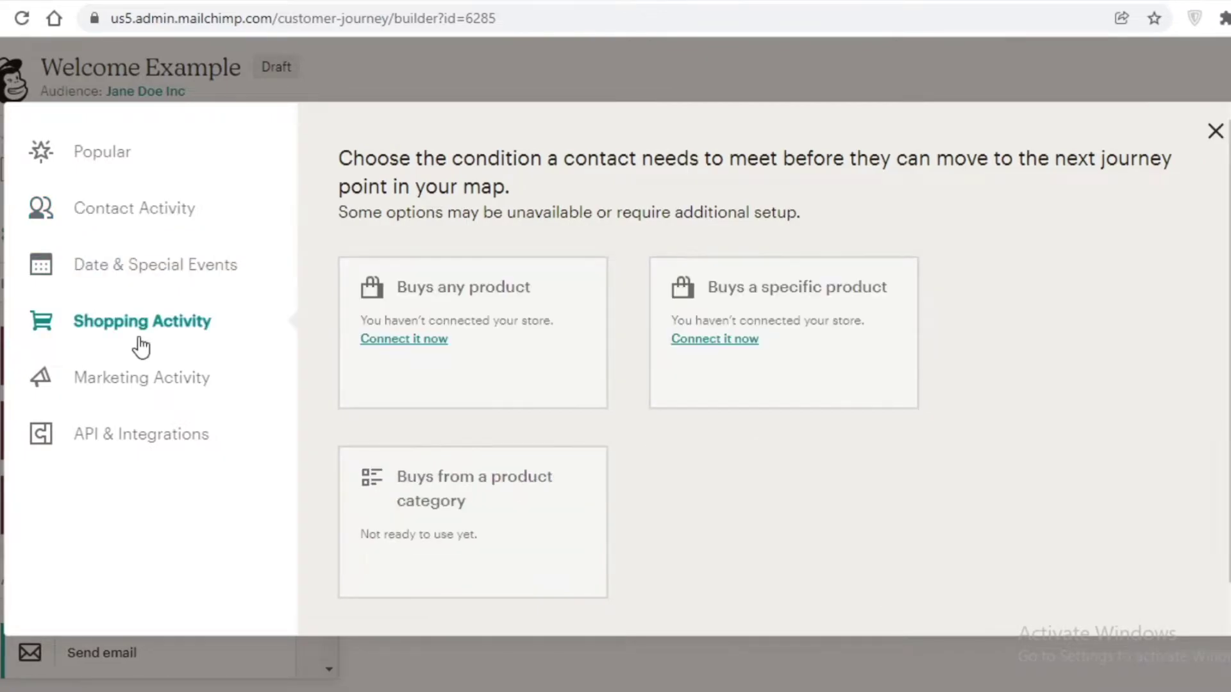
{"action": "left_click", "coordinate": [156, 284]}
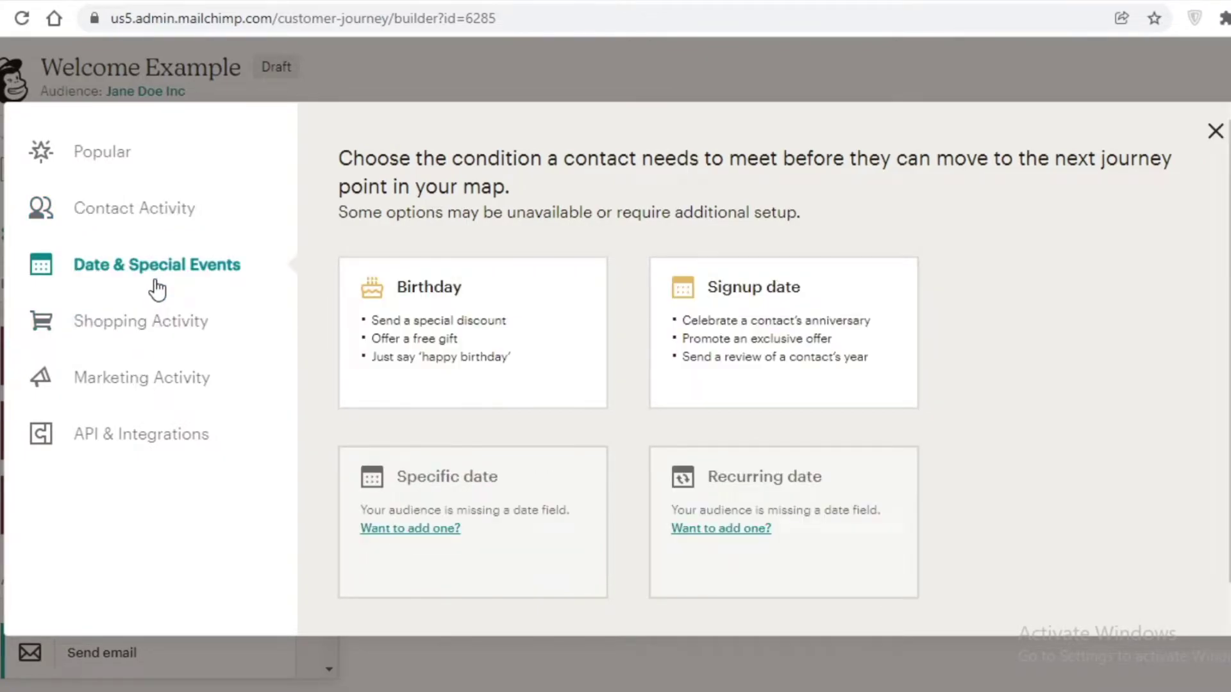
{"action": "left_click", "coordinate": [139, 377]}
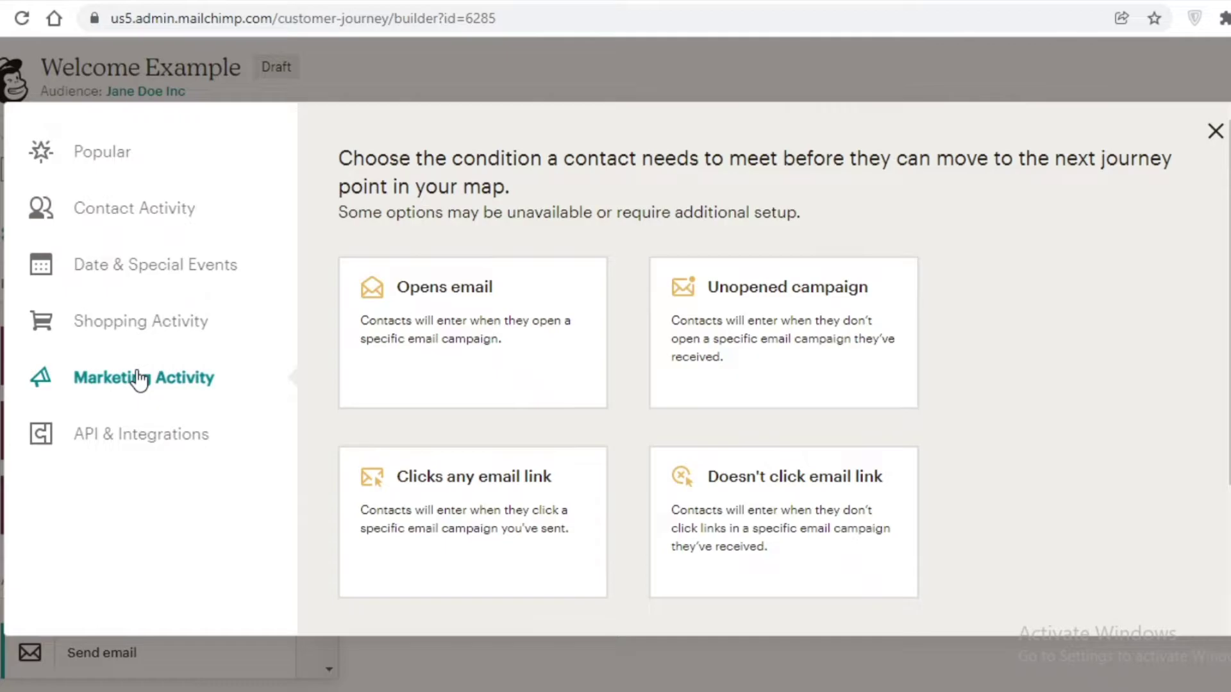
{"action": "left_click", "coordinate": [465, 317]}
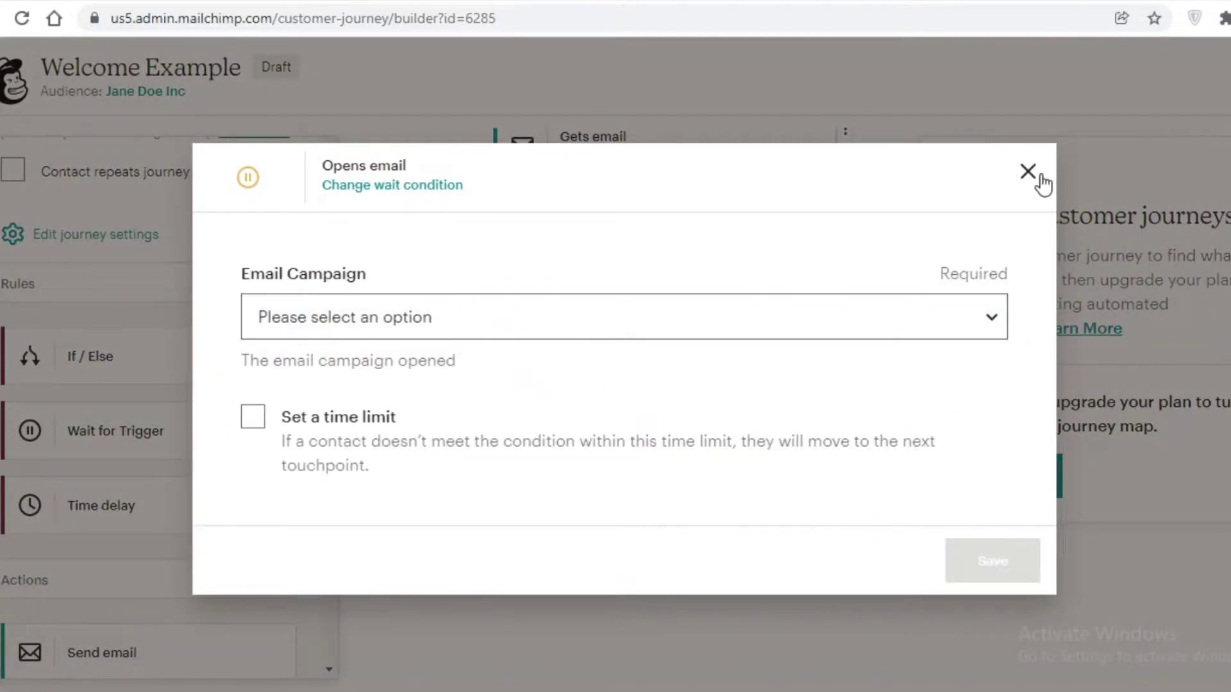
{"action": "left_click", "coordinate": [1039, 179]}
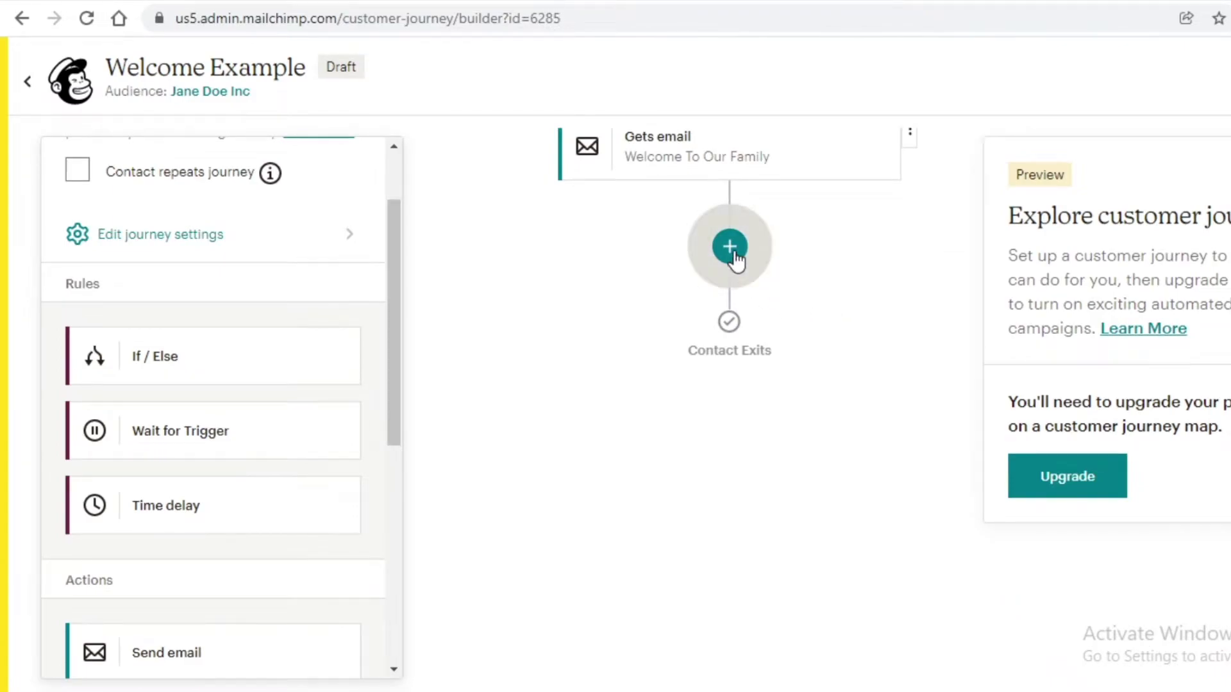
Step: Add an If / Else rule to the journey map between the welcome email and the contact exit
{"action": "scroll", "coordinate": [583, 418], "scroll_direction": "up", "scroll_amount": 6}
{"action": "scroll", "coordinate": [583, 417], "scroll_direction": "down", "scroll_amount": 5}
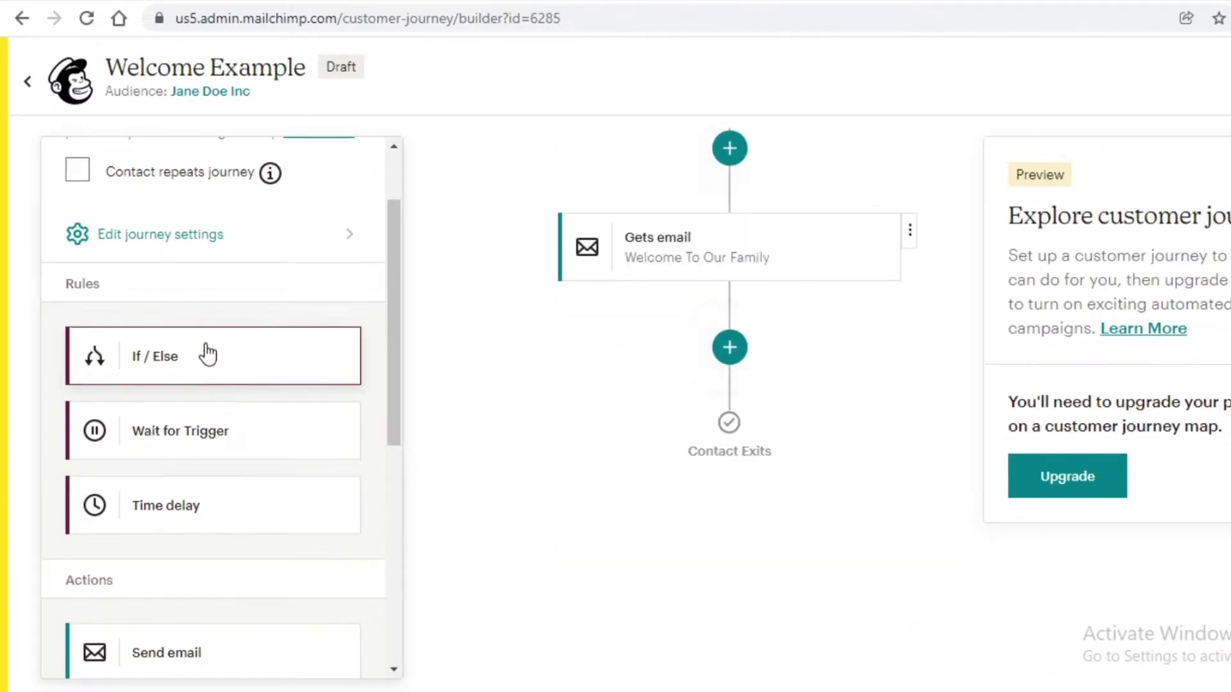
{"action": "left_click_drag", "start_coordinate": [208, 352], "coordinate": [763, 366]}
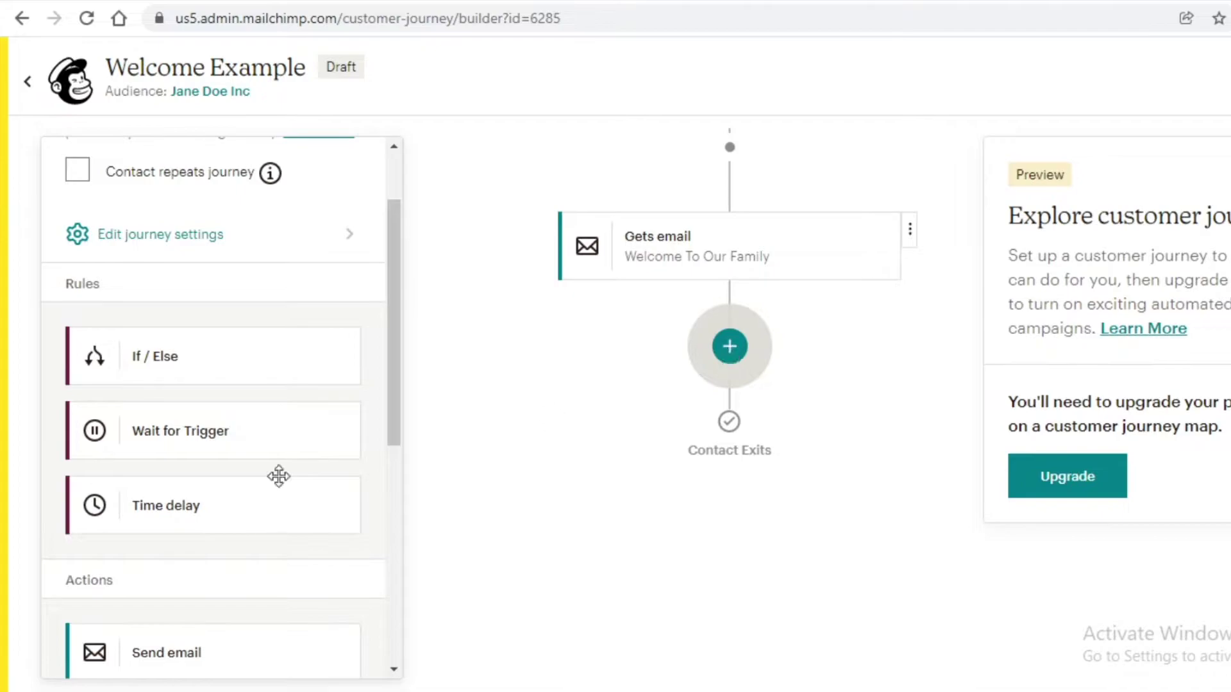
{"action": "left_click_drag", "start_coordinate": [190, 371], "coordinate": [732, 352]}
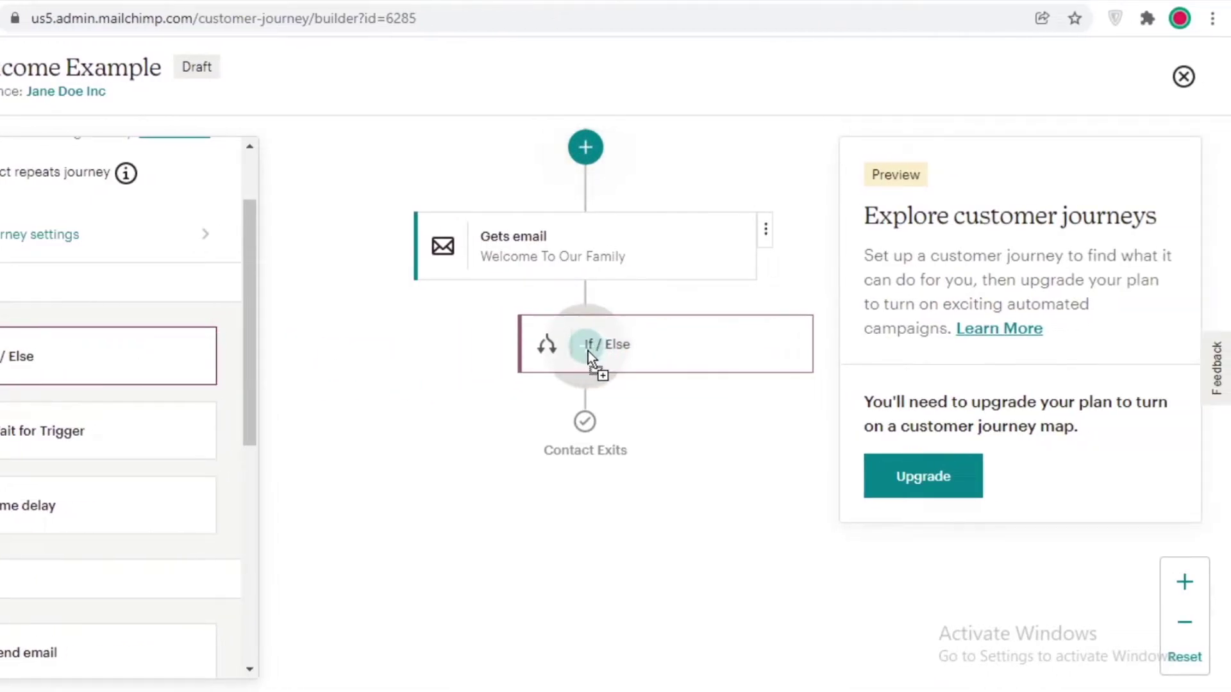
{"action": "left_click_drag", "start_coordinate": [587, 352], "coordinate": [588, 353]}
{"action": "scroll", "coordinate": [648, 420], "scroll_direction": "down", "scroll_amount": 5}
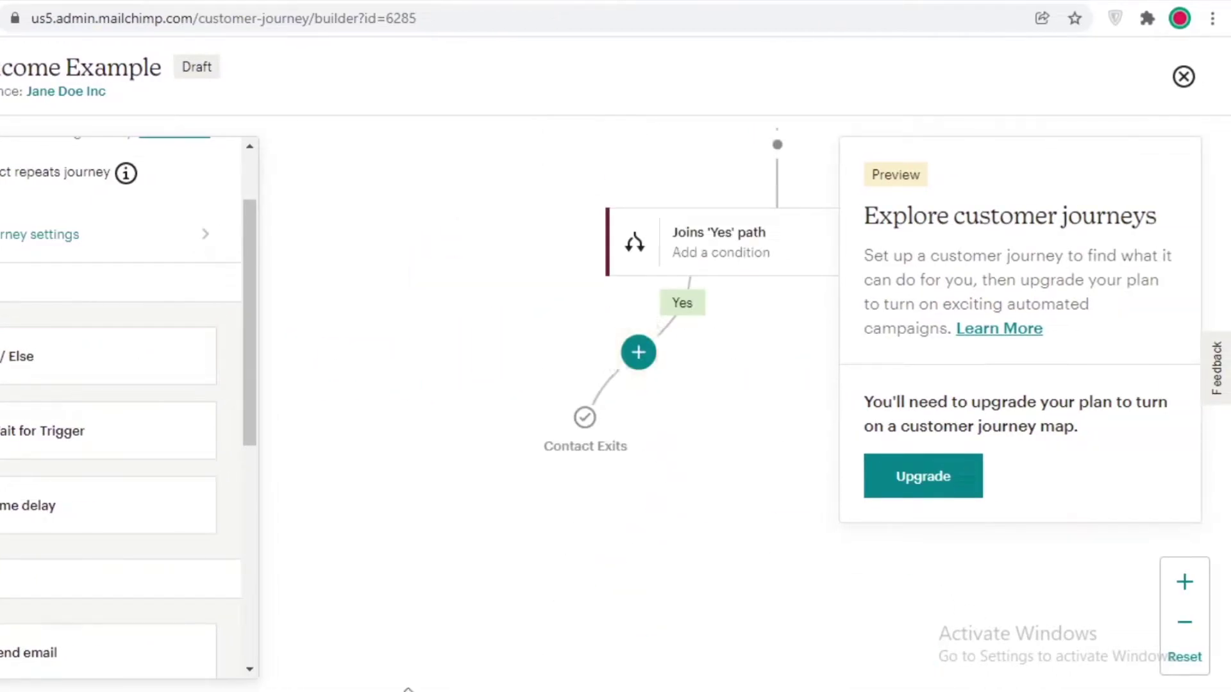
{"action": "scroll", "coordinate": [643, 619], "scroll_direction": "up", "scroll_amount": 2}
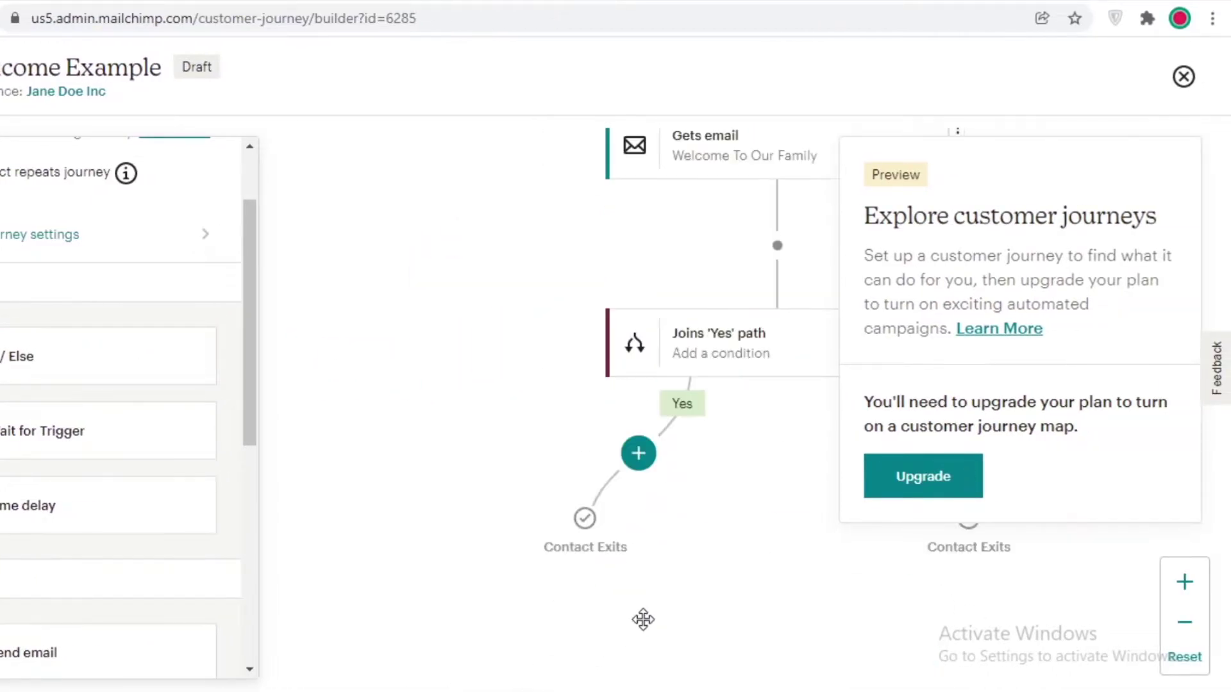
Step: Set the If / Else condition to campaign activity opened for Any of the Last 5 Campaigns and save it
{"action": "left_click", "coordinate": [712, 362]}
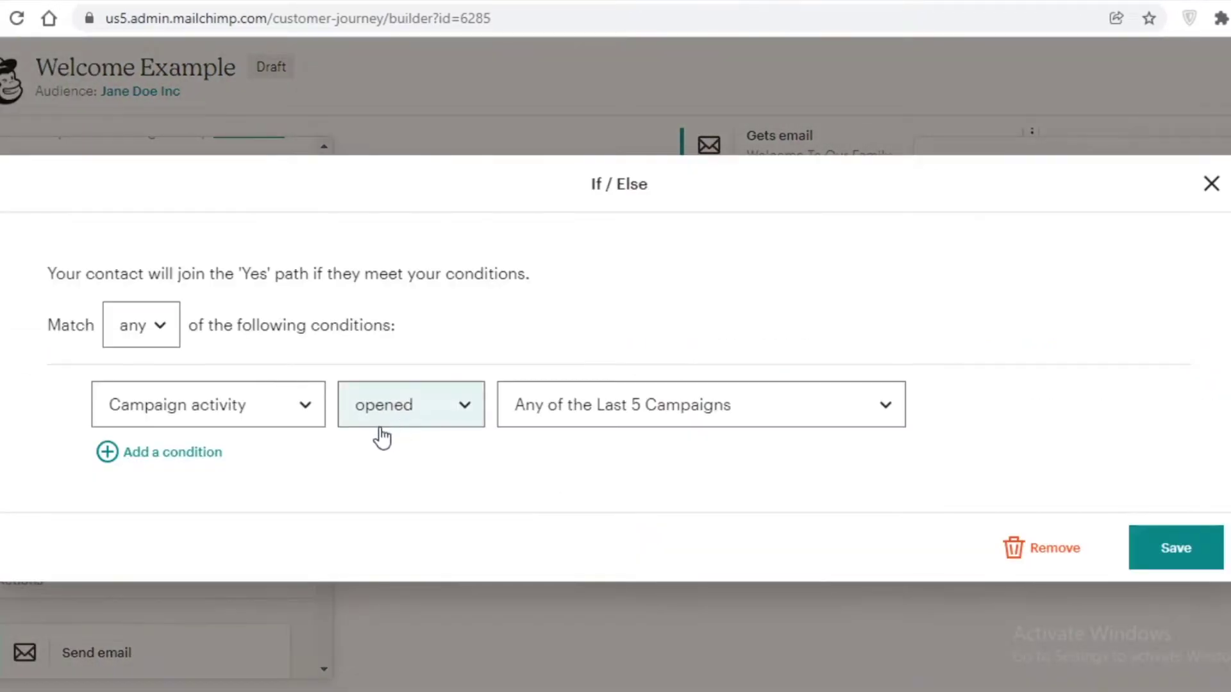
{"action": "left_click", "coordinate": [171, 401]}
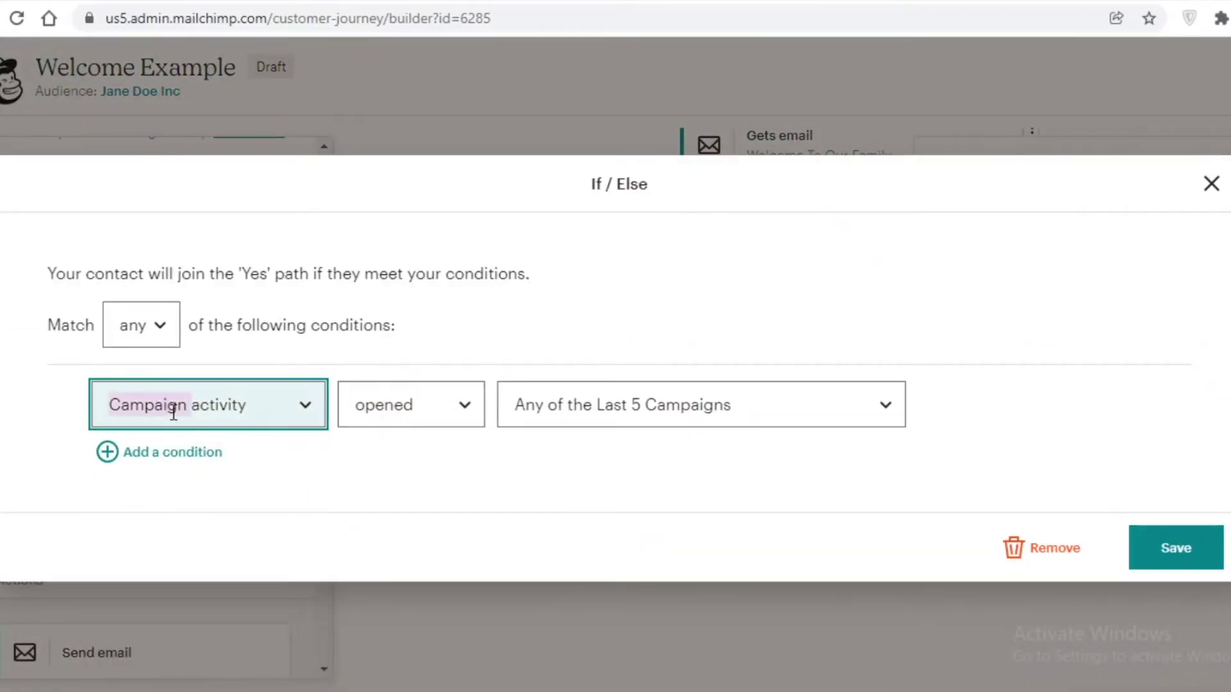
{"action": "left_click", "coordinate": [477, 405]}
{"action": "left_click", "coordinate": [699, 385]}
{"action": "left_click", "coordinate": [710, 398]}
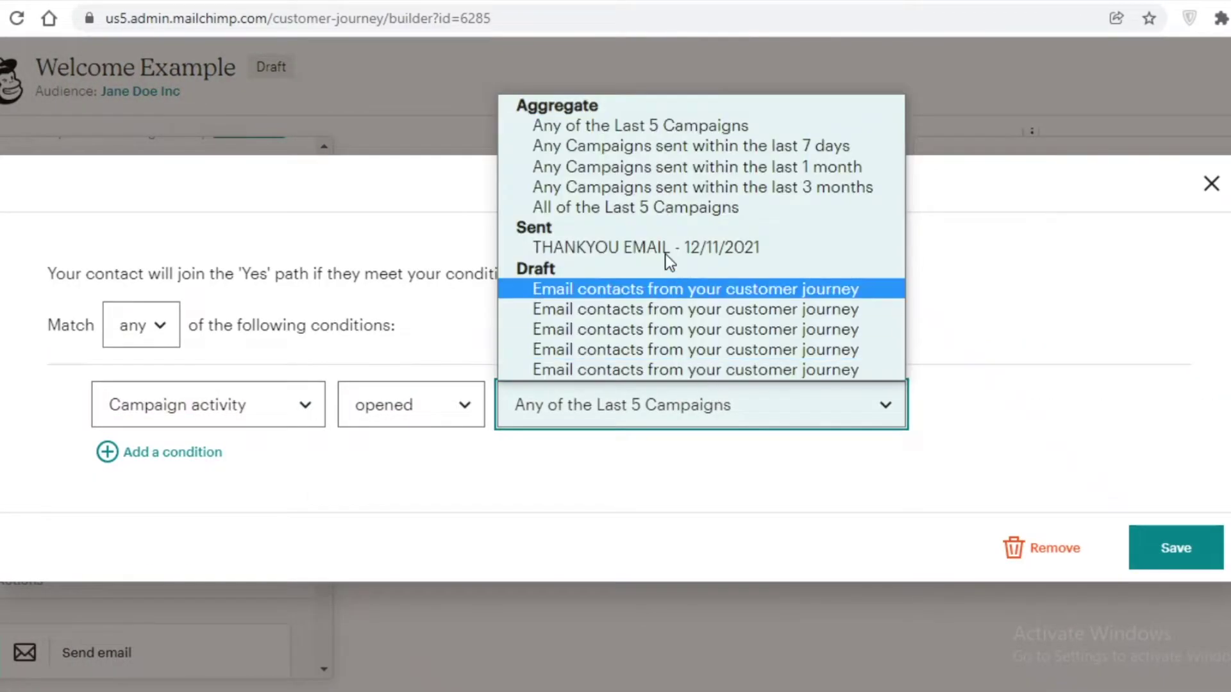
{"action": "left_click", "coordinate": [626, 126]}
{"action": "left_click", "coordinate": [1215, 545]}
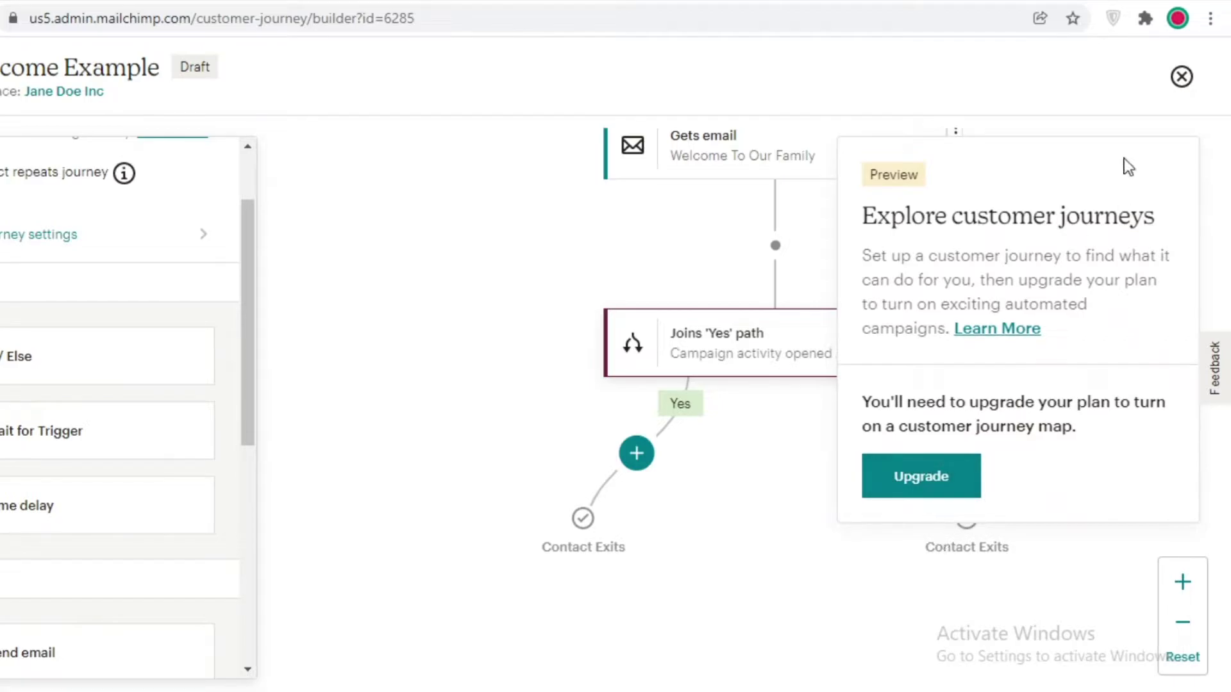
Step: Examine the whole journey map from the sign-up starting point down to the Yes and No branches
{"action": "left_click", "coordinate": [1183, 622]}
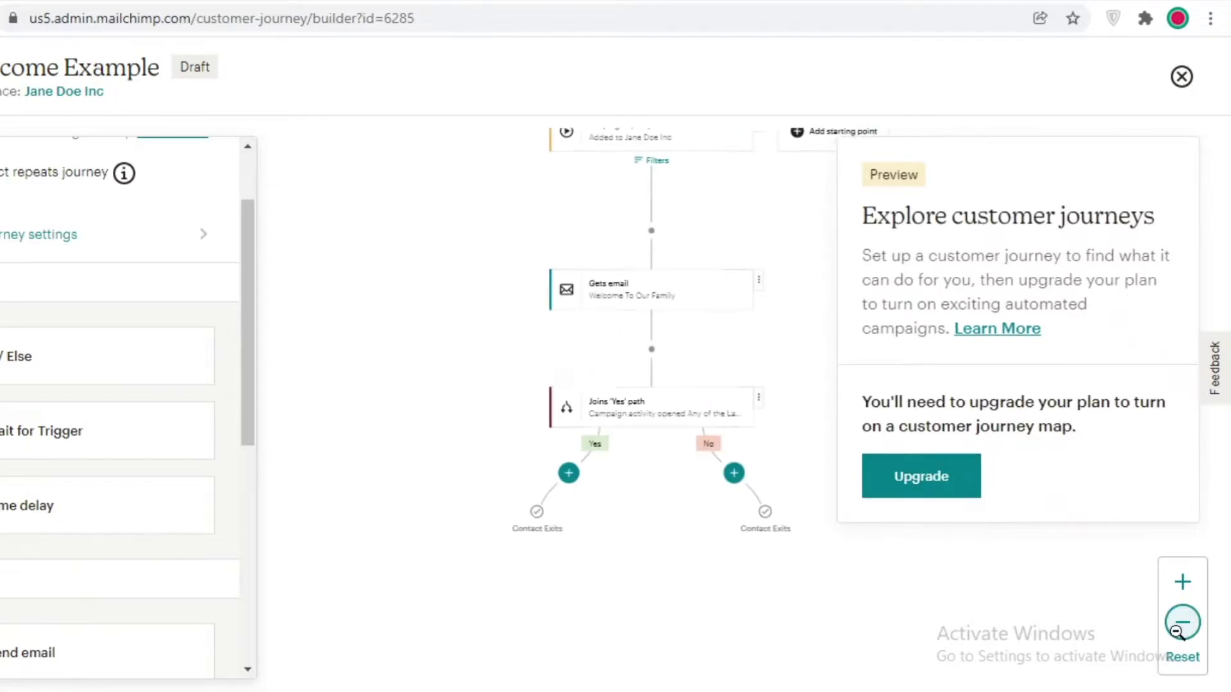
{"action": "left_click", "coordinate": [1185, 582]}
{"action": "left_click", "coordinate": [940, 490]}
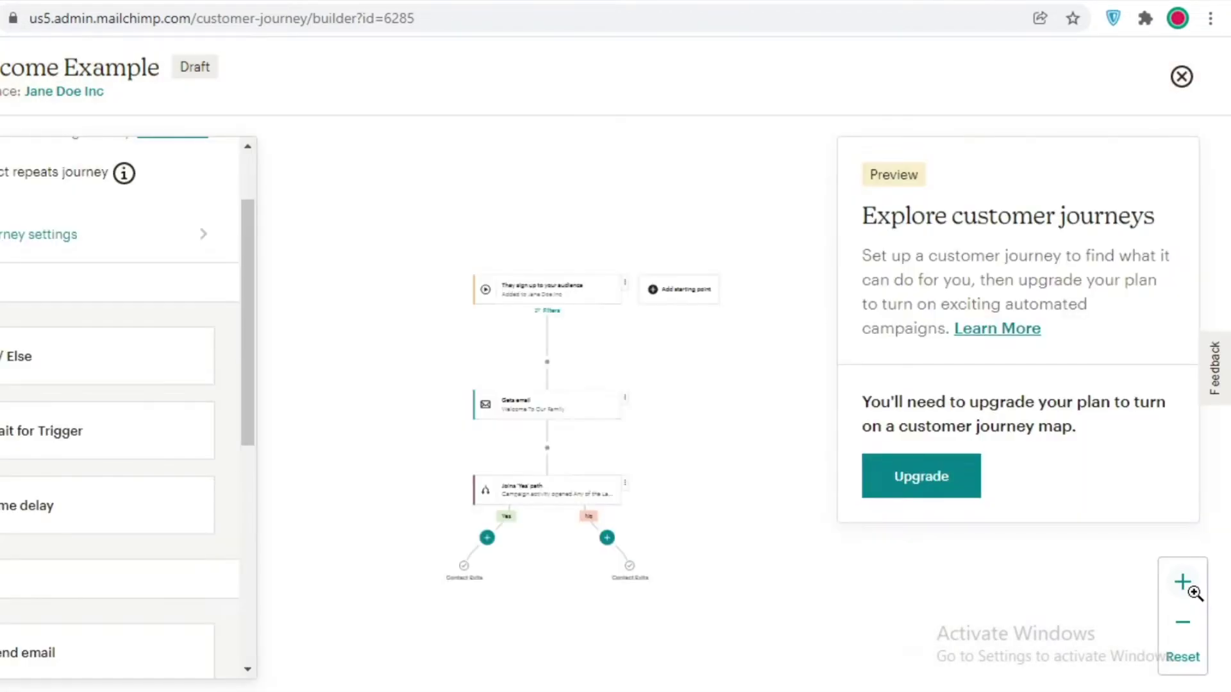
{"action": "left_click", "coordinate": [1194, 593]}
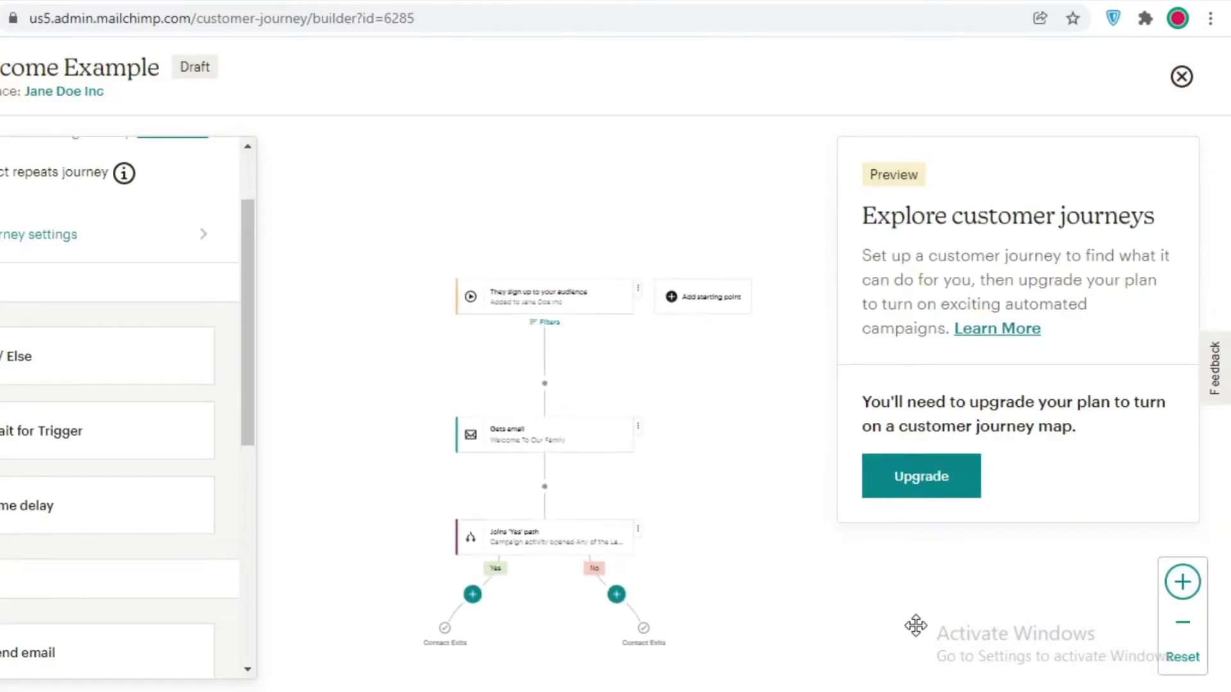
{"action": "left_click", "coordinate": [1191, 583]}
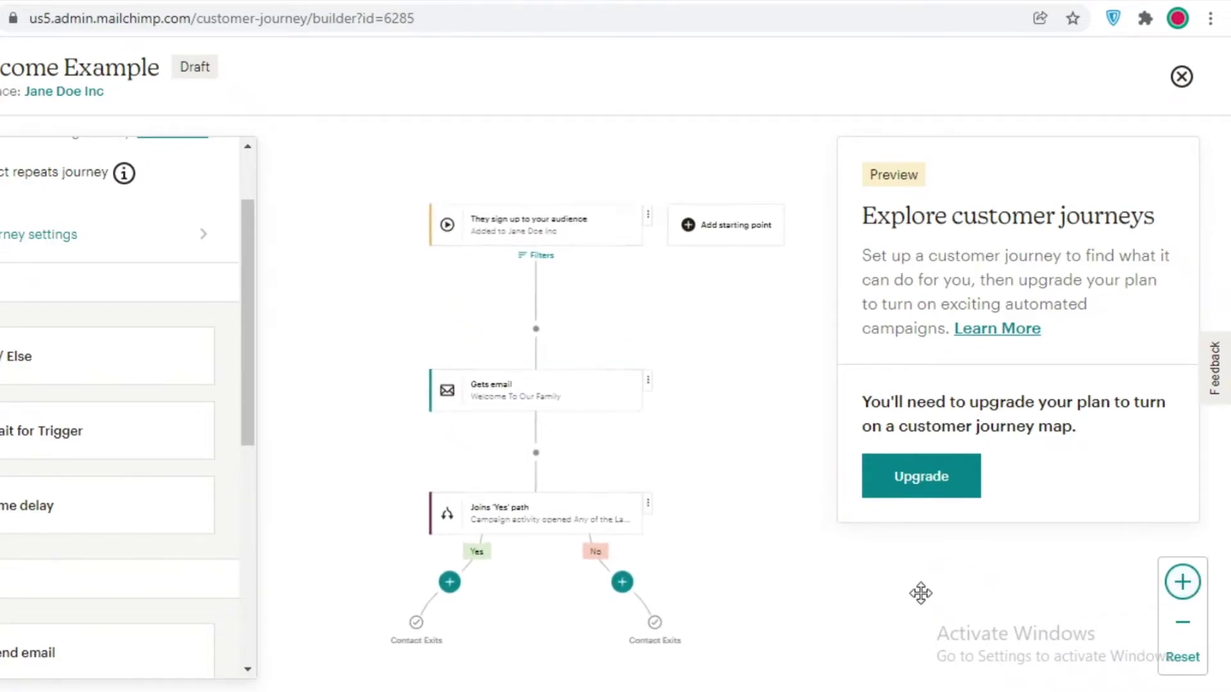
{"action": "left_click", "coordinate": [1183, 583]}
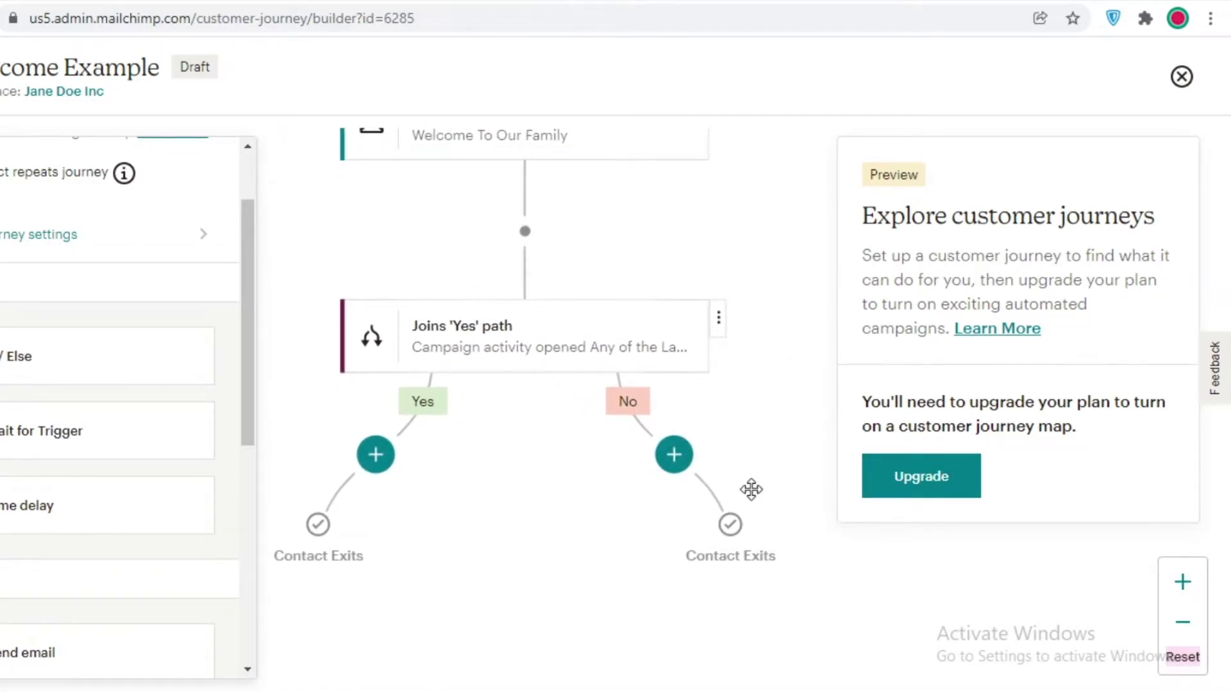
{"action": "scroll", "coordinate": [519, 467], "scroll_direction": "up", "scroll_amount": 2}
{"action": "scroll", "coordinate": [558, 431], "scroll_direction": "down", "scroll_amount": 4}
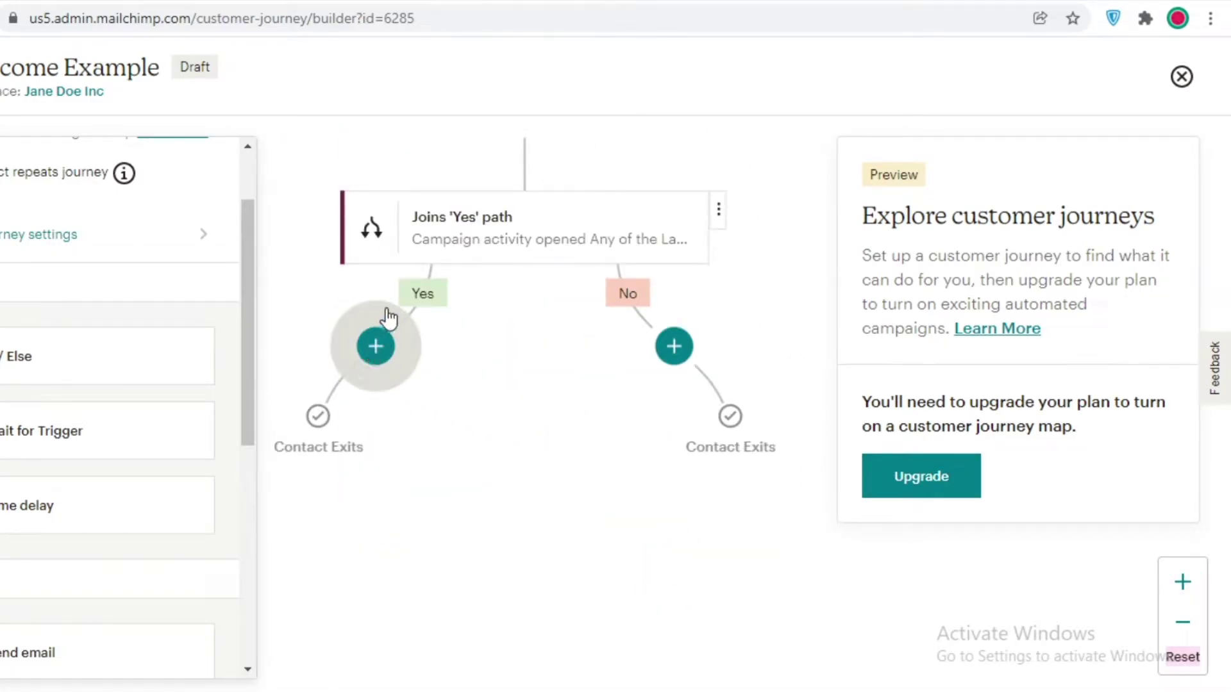
Step: Add a Send email action to the Yes branch of the If / Else rule
{"action": "left_click", "coordinate": [375, 348]}
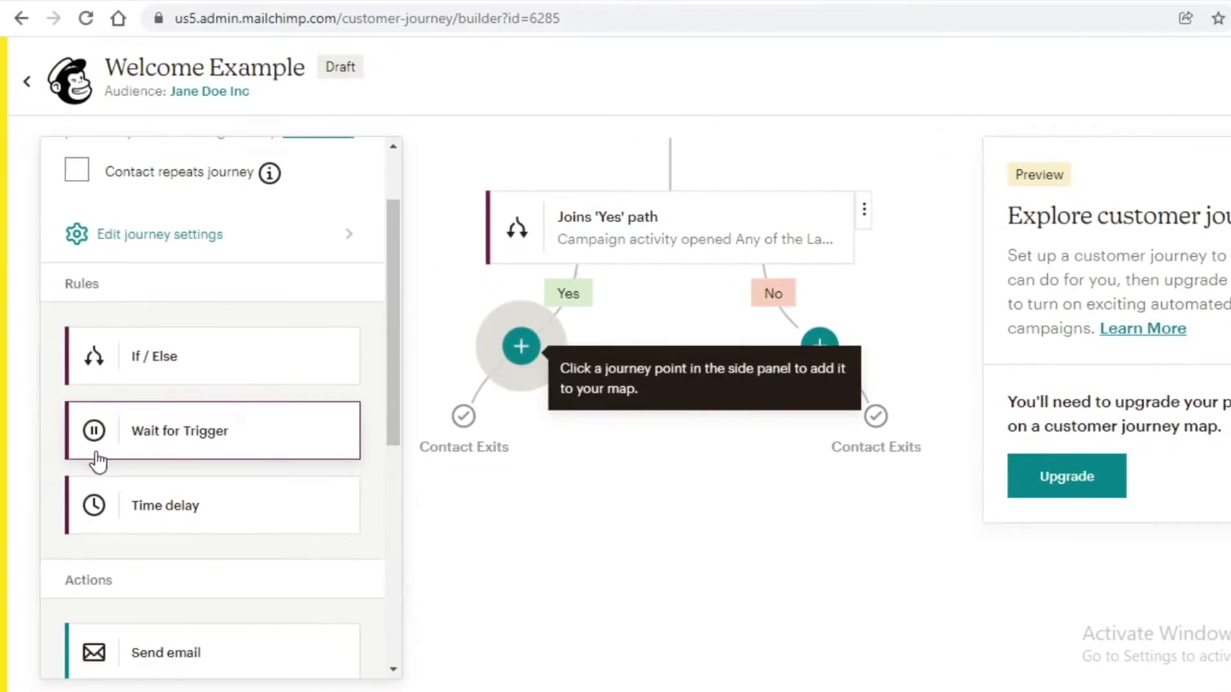
{"action": "scroll", "coordinate": [172, 610], "scroll_direction": "down", "scroll_amount": 3}
{"action": "scroll", "coordinate": [212, 394], "scroll_direction": "down", "scroll_amount": 5}
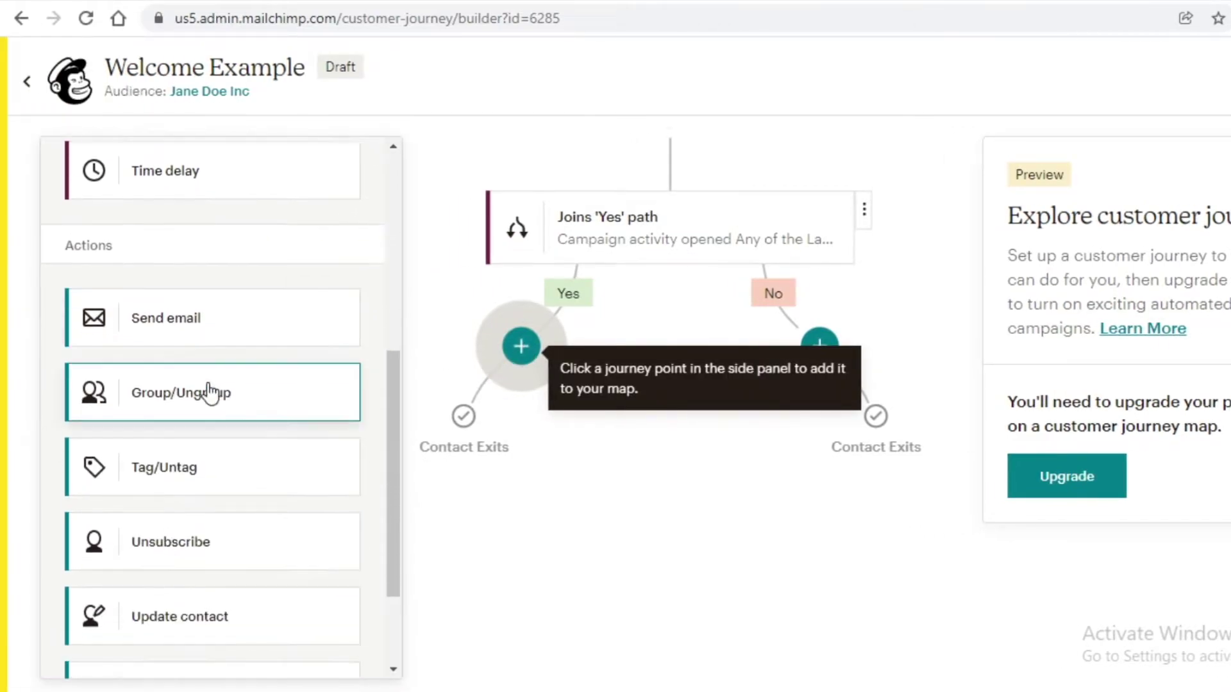
{"action": "scroll", "coordinate": [192, 638], "scroll_direction": "up", "scroll_amount": 3}
{"action": "left_click", "coordinate": [132, 405]}
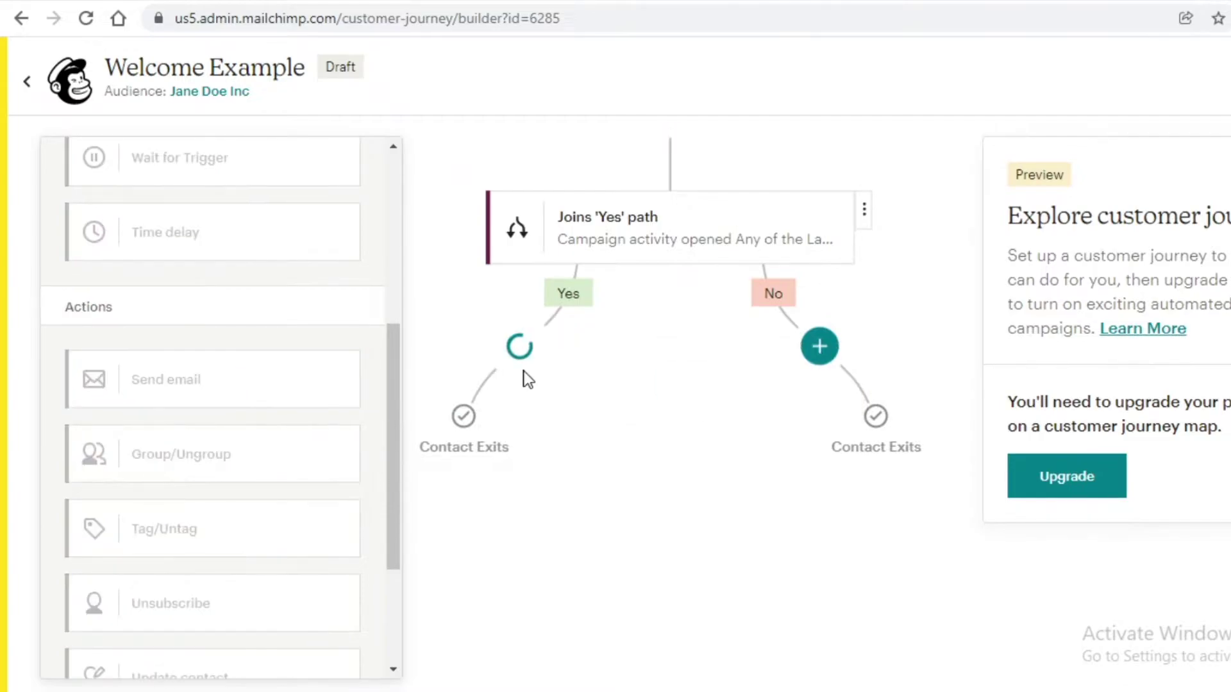
Step: Set the Yes branch email's subject to "Thankyou for Joining Us" and its preview text to "Here's a 10% discount"
{"action": "scroll", "coordinate": [462, 541], "scroll_direction": "down", "scroll_amount": 3}
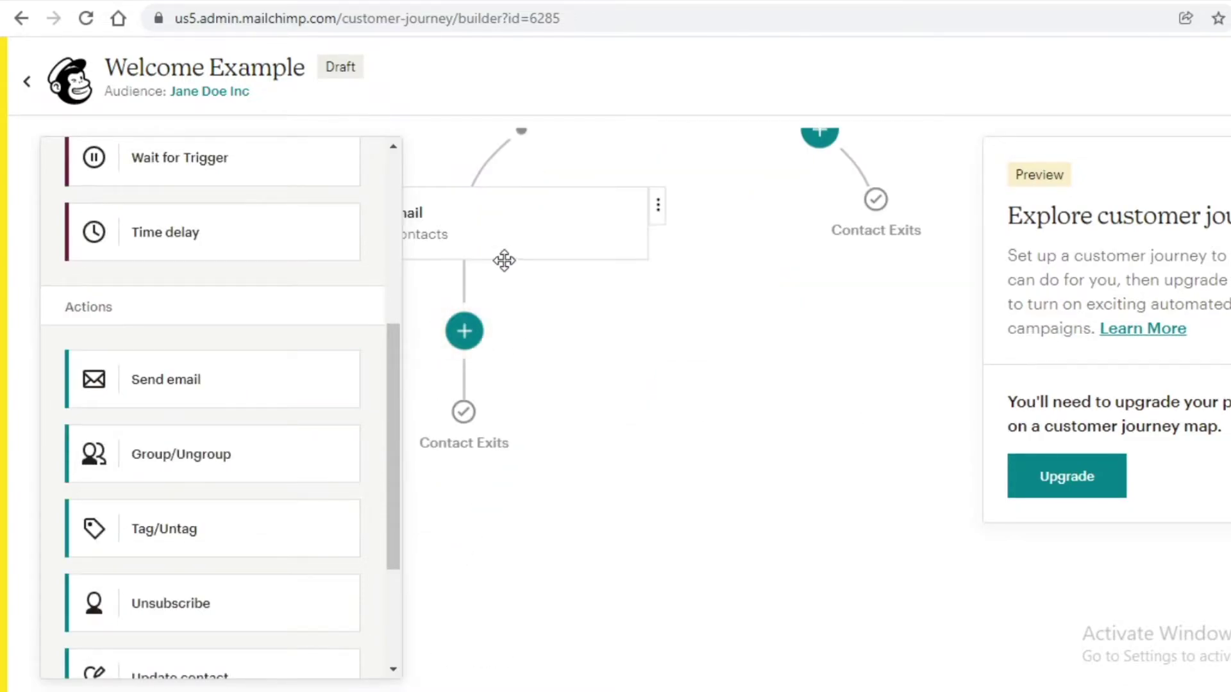
{"action": "scroll", "coordinate": [479, 300], "scroll_direction": "up", "scroll_amount": 2}
{"action": "left_click", "coordinate": [481, 343]}
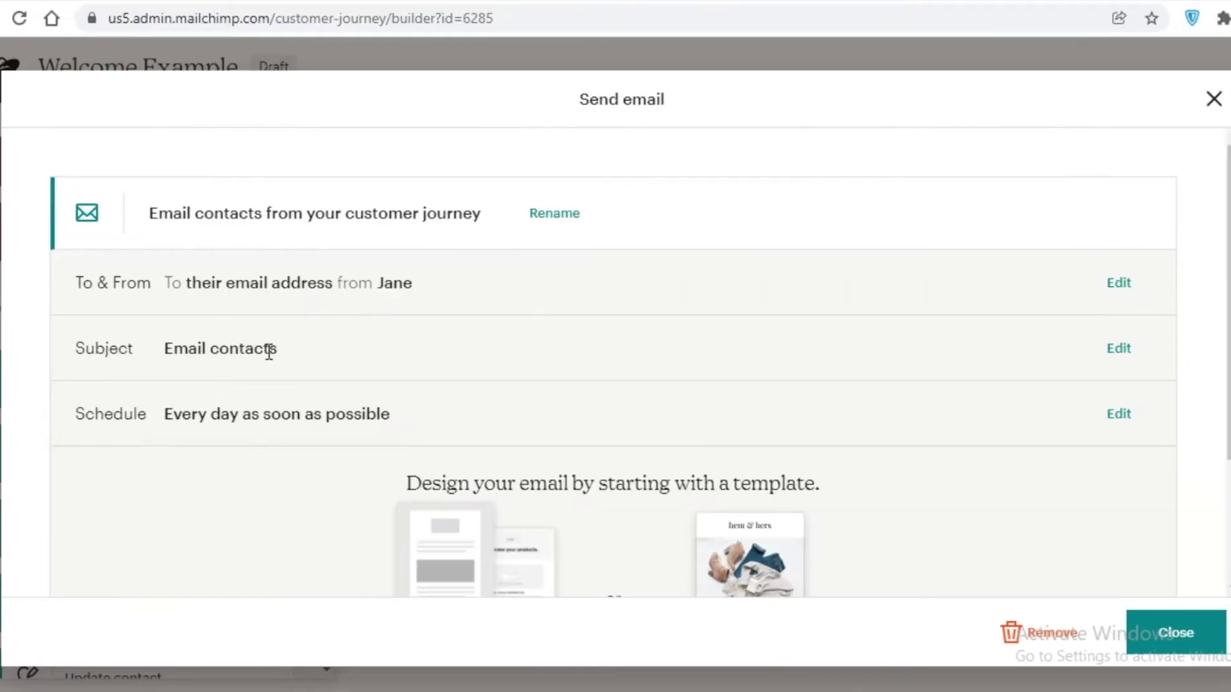
{"action": "left_click", "coordinate": [1077, 340]}
{"action": "left_click", "coordinate": [261, 462]}
{"action": "key", "text": "ctrl+a"}
{"action": "type", "text": "Thank"}
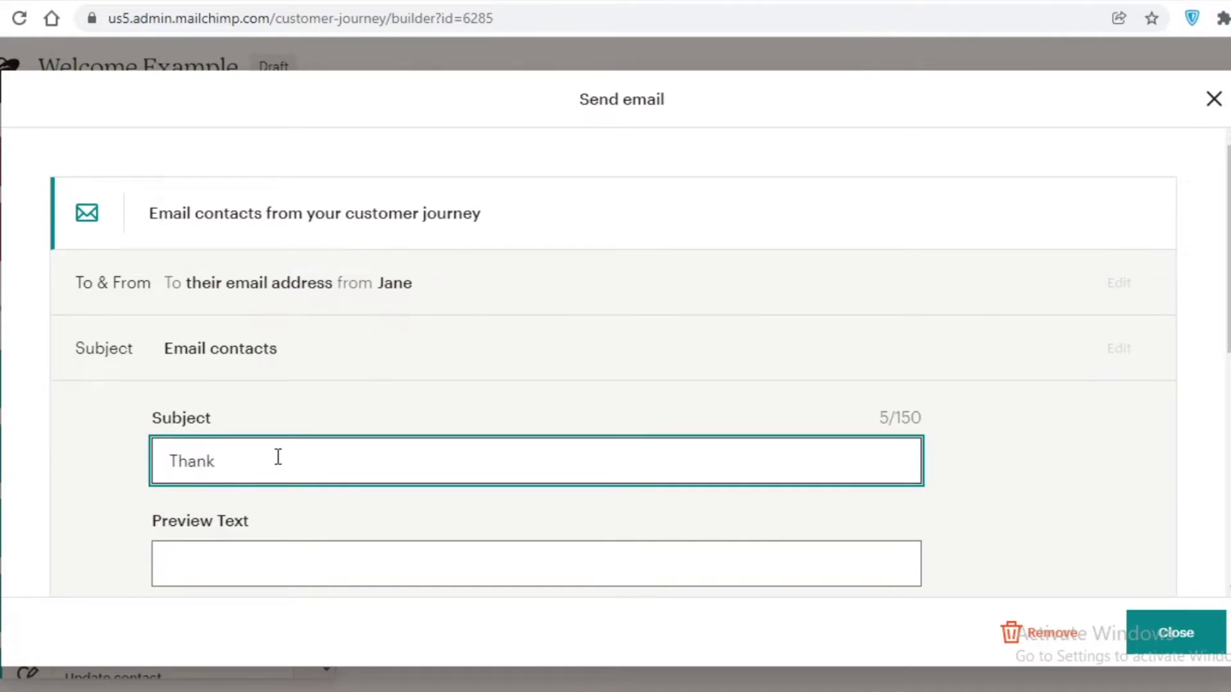
{"action": "type", "text": "you for Joibing Us"}
{"action": "left_click", "coordinate": [257, 553]}
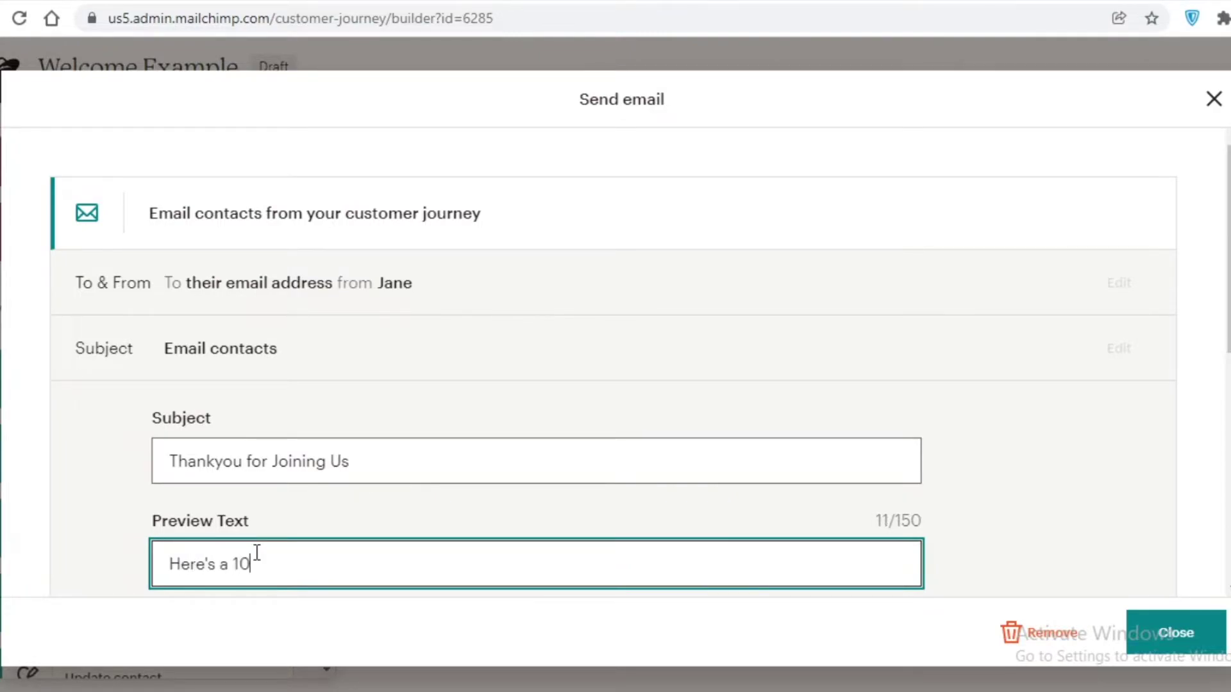
{"action": "type", "text": "Here's a 10% discount"}
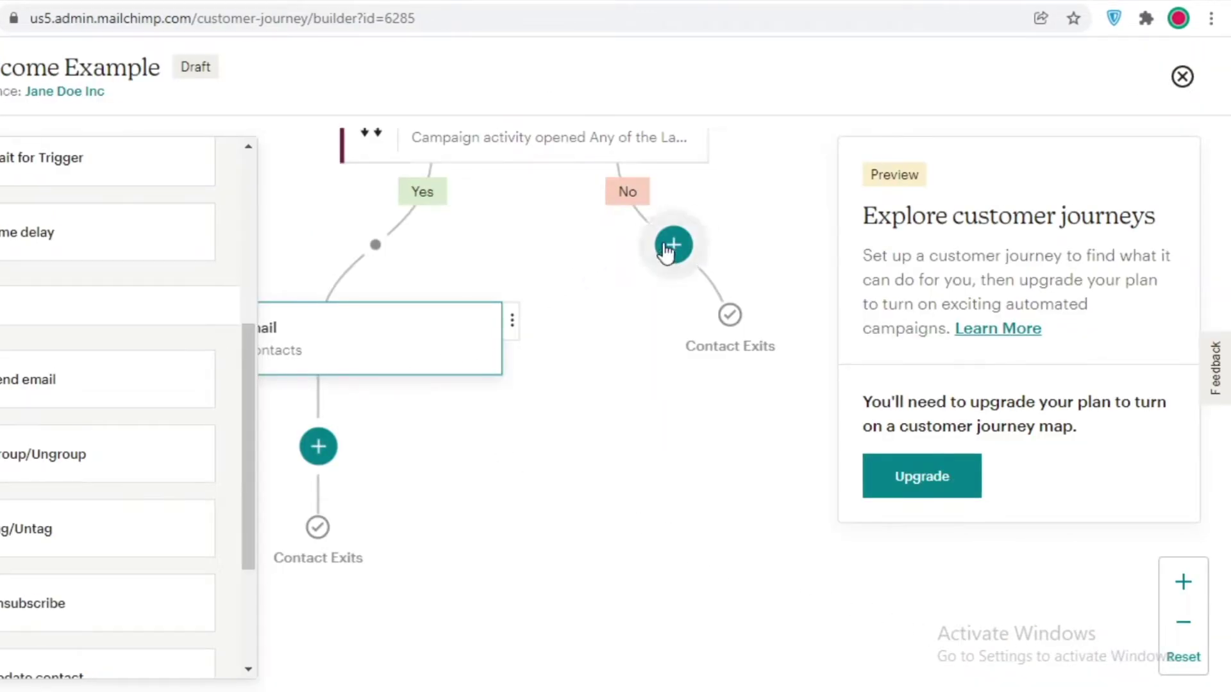
Step: Add a Send email action to the No branch of the If / Else rule
{"action": "left_click", "coordinate": [667, 252]}
{"action": "left_click_drag", "start_coordinate": [541, 344], "coordinate": [536, 393]}
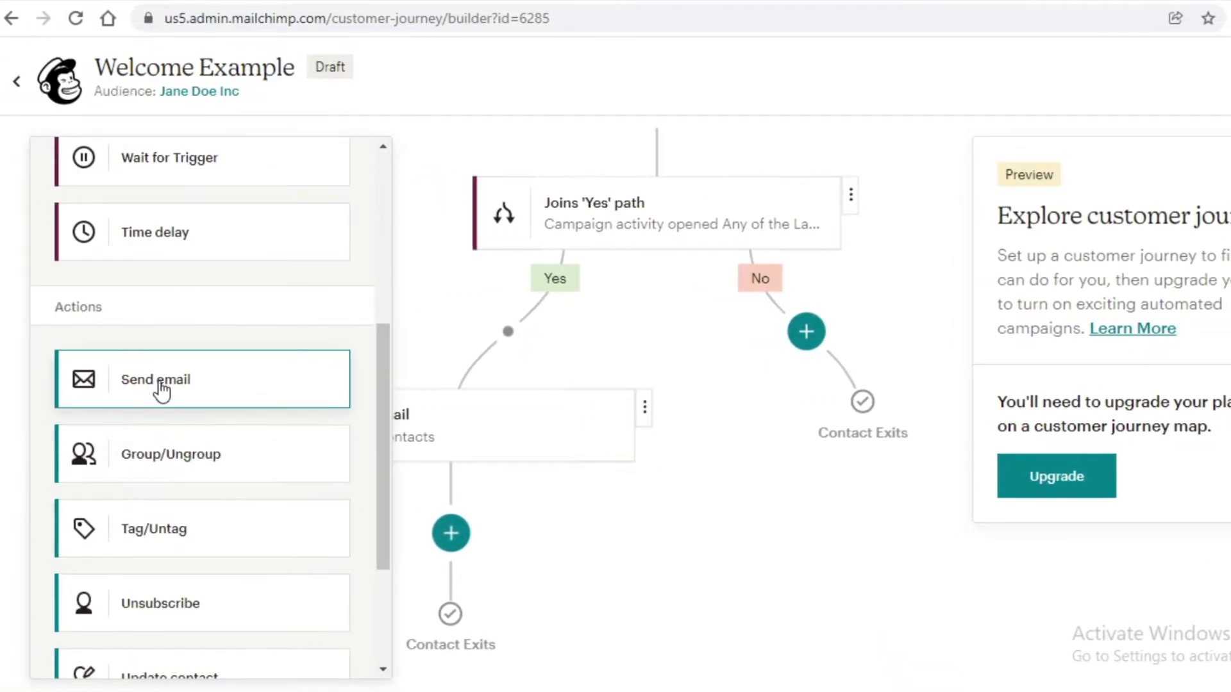
{"action": "left_click_drag", "start_coordinate": [162, 391], "coordinate": [857, 359]}
{"action": "left_click_drag", "start_coordinate": [157, 393], "coordinate": [791, 356]}
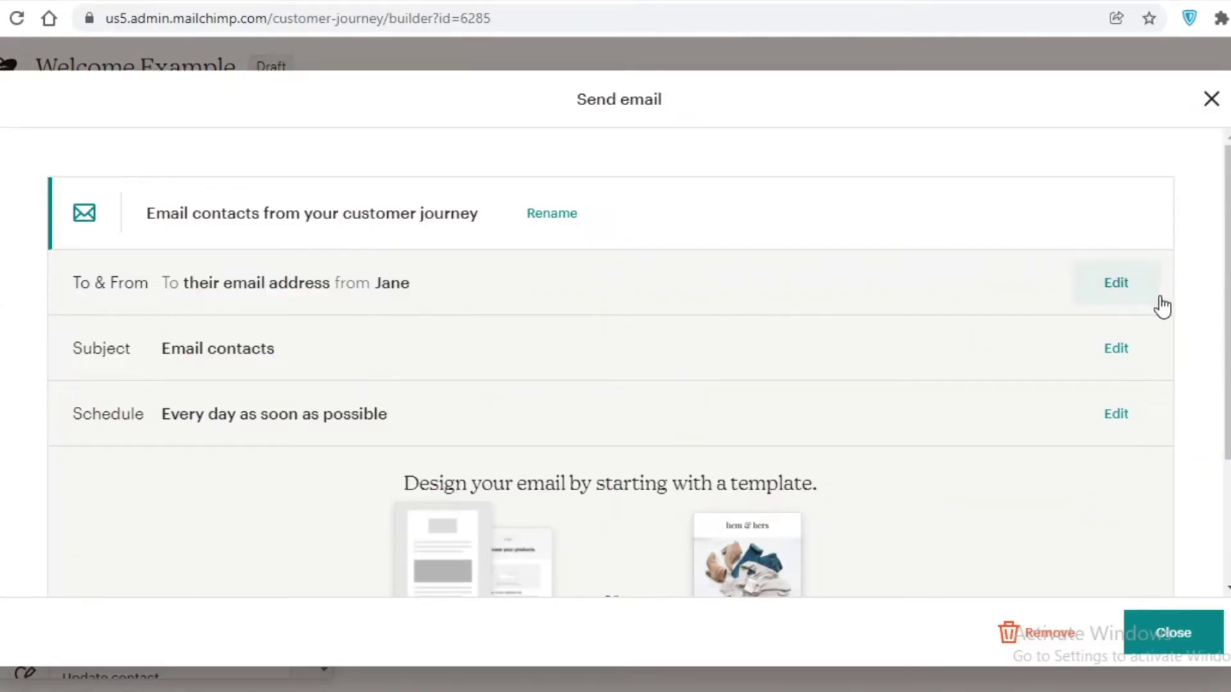
Step: Set the No branch email's subject to "Hey we havent heard from you" and preview text to "Sorry to see your not around, here's a 10% discount for you!"
{"action": "left_click", "coordinate": [1116, 351]}
{"action": "left_click", "coordinate": [298, 458]}
{"action": "type", "text": "Hey"}
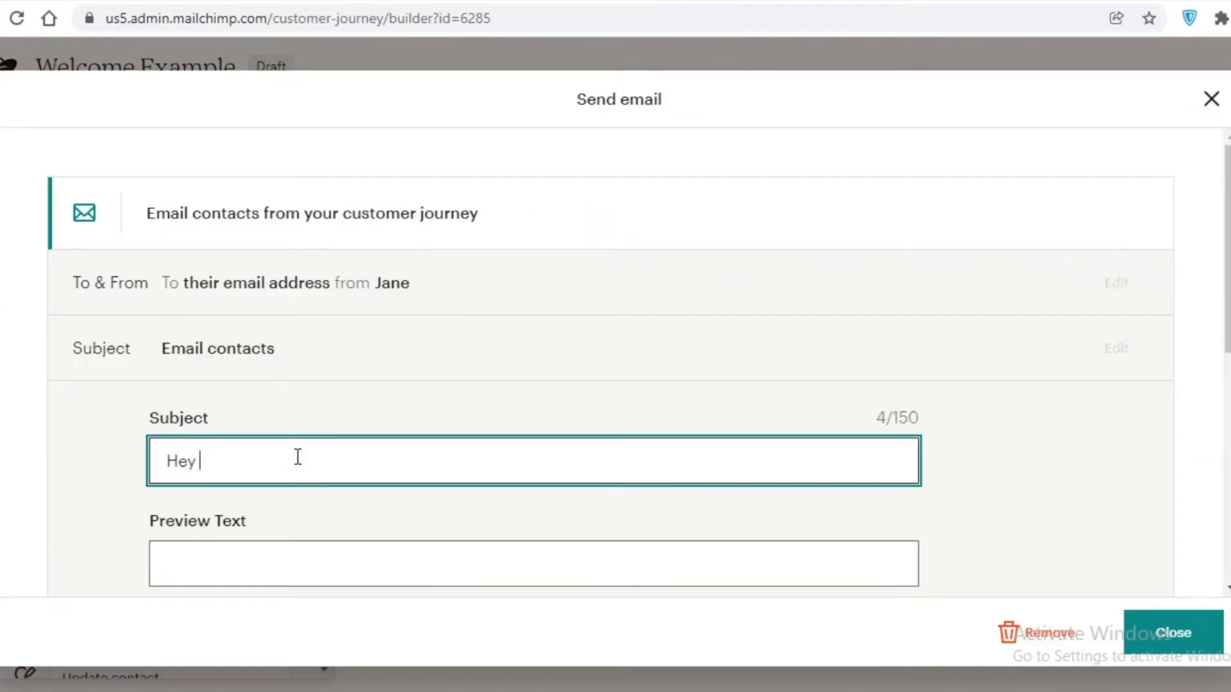
{"action": "type", "text": " we havent heard from you"}
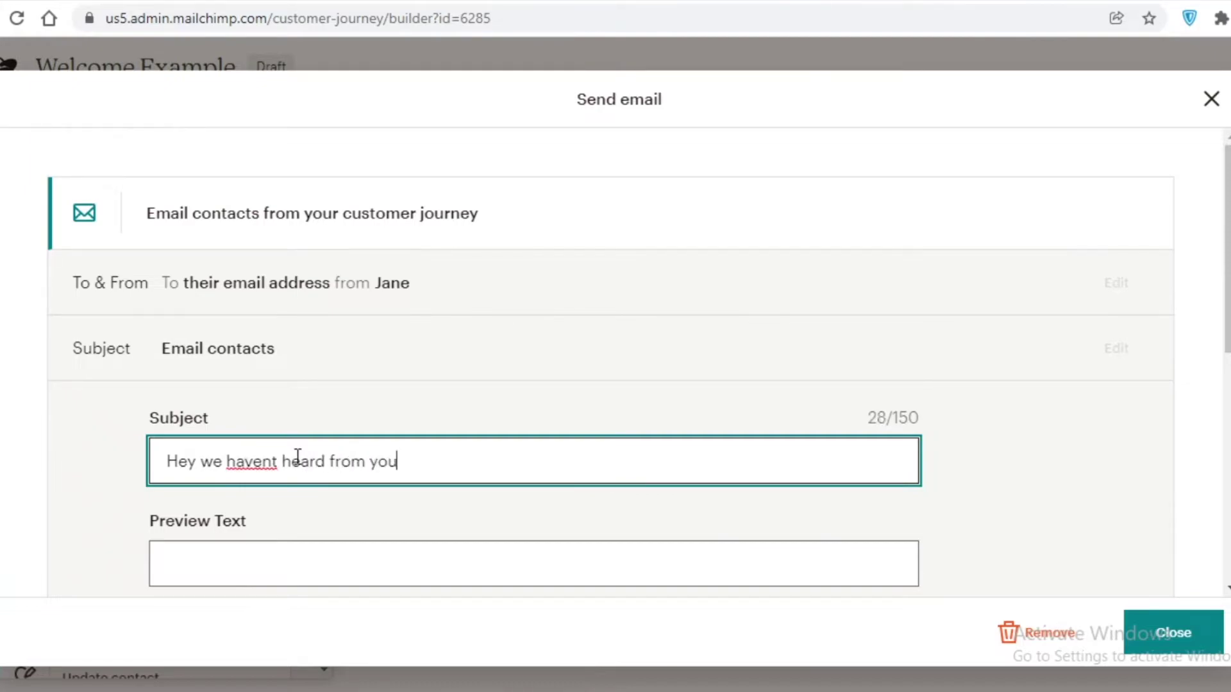
{"action": "left_click", "coordinate": [276, 547]}
{"action": "type", "text": "Sorry to see your not around, h"}
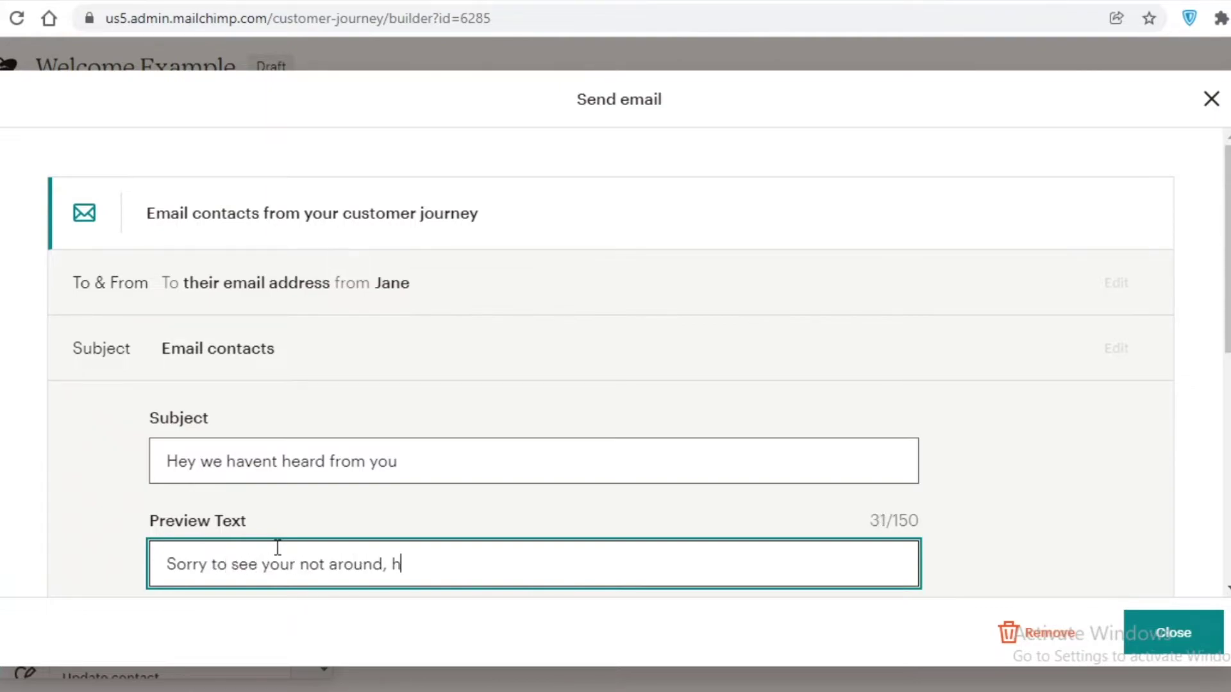
{"action": "key", "text": "BackSpace"}
{"action": "key", "text": "BackSpace"}
{"action": "type", "text": "'s a 10% discount for you!"}
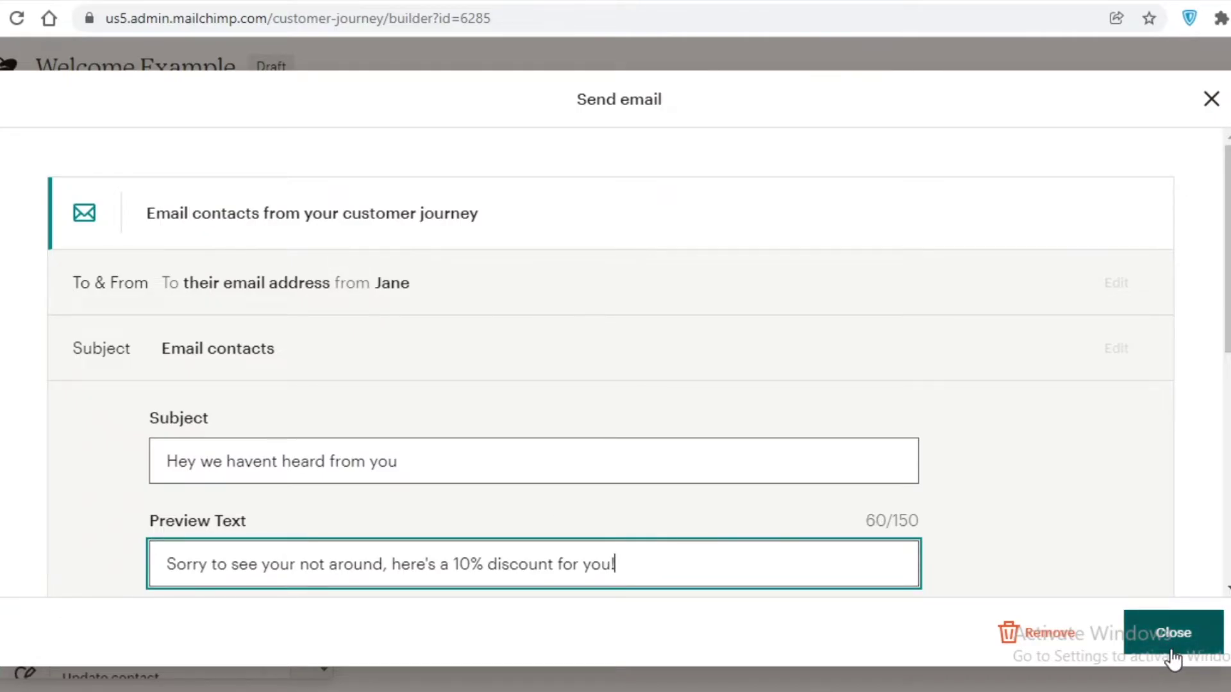
{"action": "left_click", "coordinate": [1172, 644]}
Step: Add a 1-week Time delay rule after the email on the Yes branch
{"action": "scroll", "coordinate": [560, 442], "scroll_direction": "down", "scroll_amount": 4}
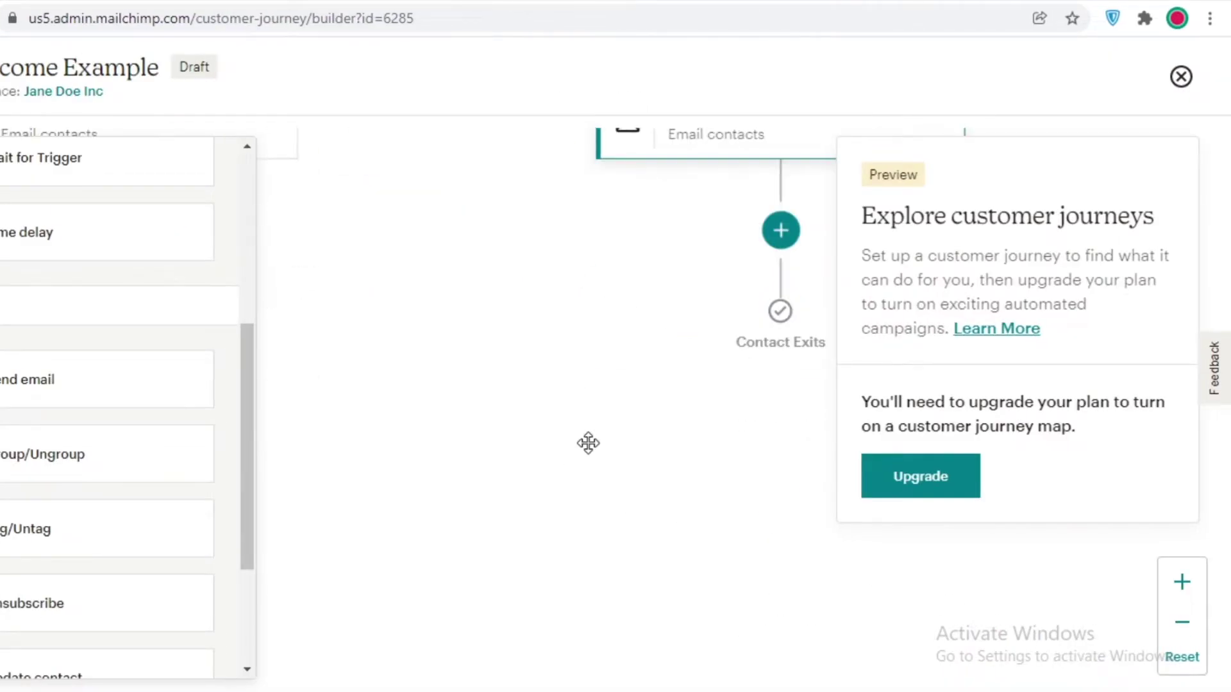
{"action": "scroll", "coordinate": [586, 442], "scroll_direction": "up", "scroll_amount": 3}
{"action": "scroll", "coordinate": [13, 569], "scroll_direction": "down", "scroll_amount": 3}
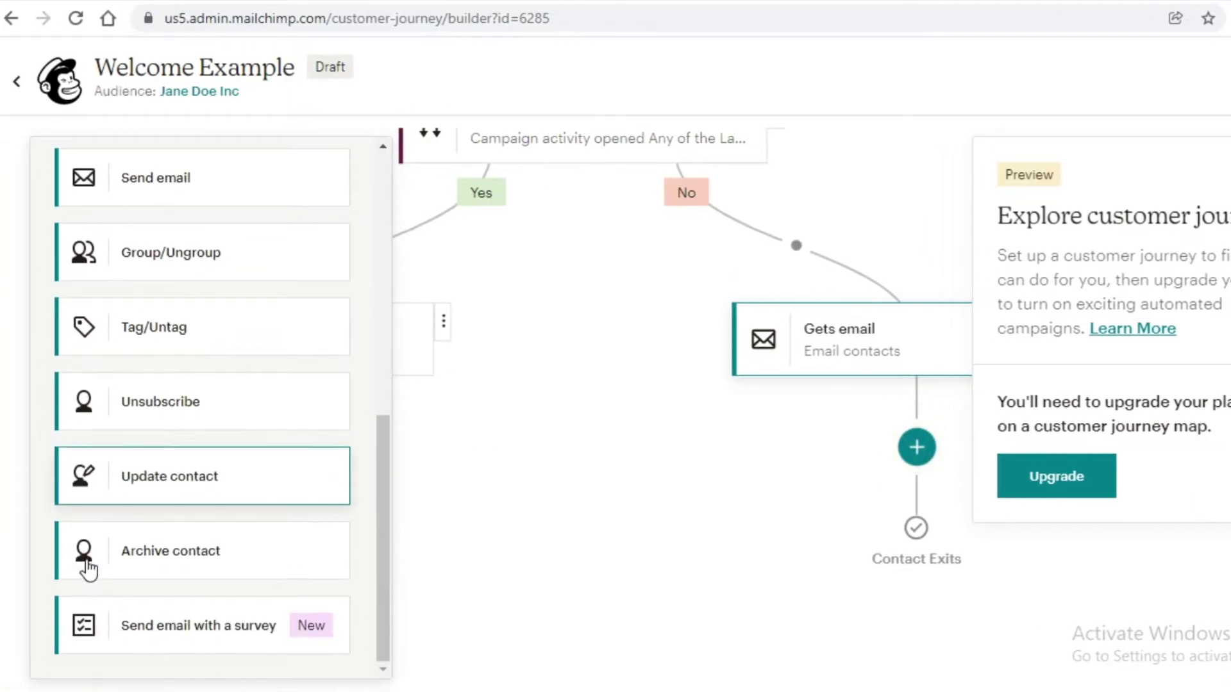
{"action": "scroll", "coordinate": [58, 667], "scroll_direction": "up", "scroll_amount": 5}
{"action": "scroll", "coordinate": [194, 663], "scroll_direction": "up", "scroll_amount": 5}
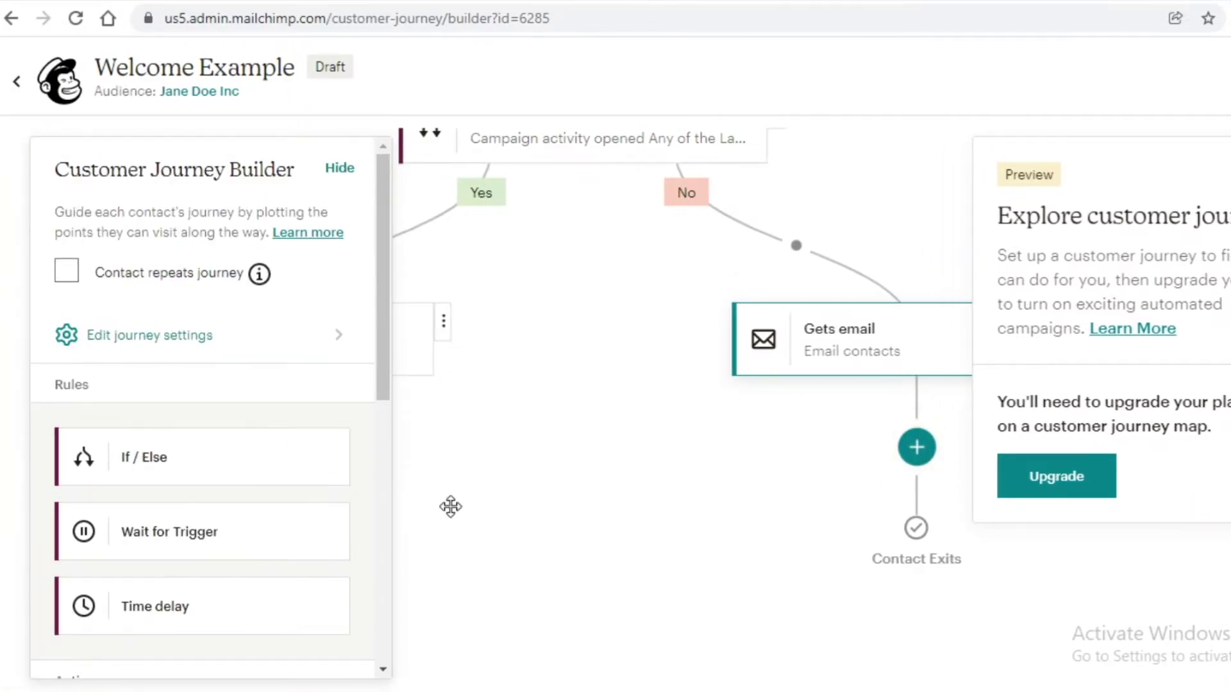
{"action": "scroll", "coordinate": [187, 459], "scroll_direction": "down", "scroll_amount": 2}
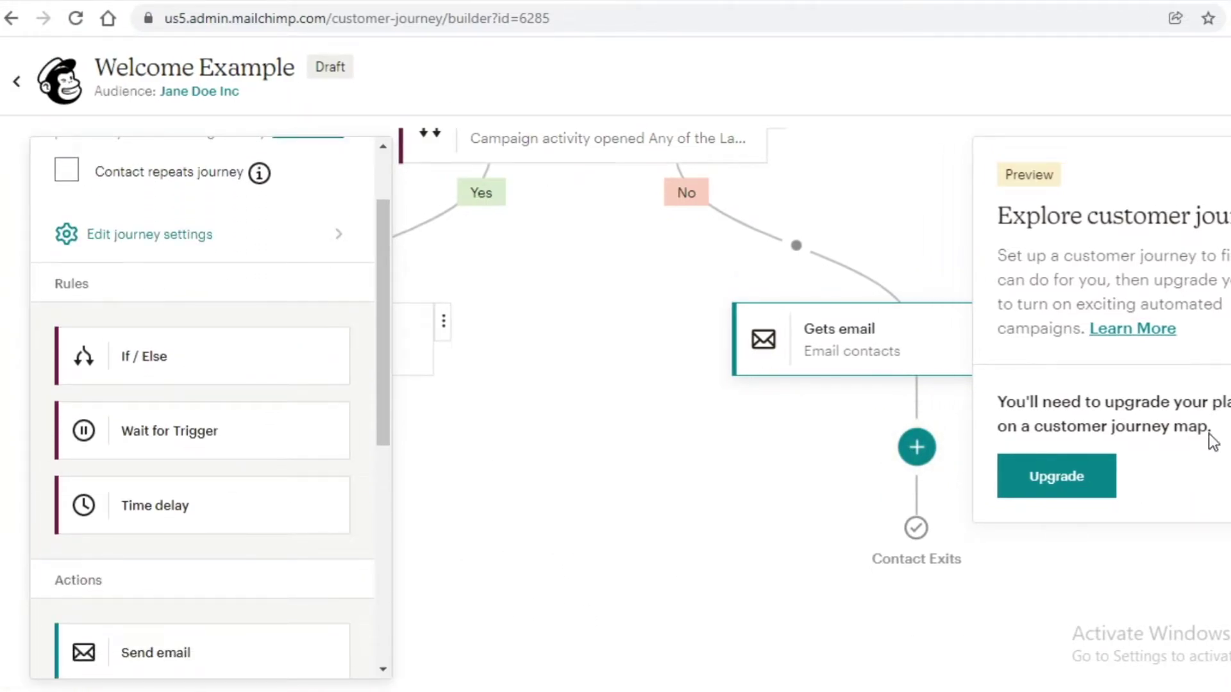
{"action": "left_click_drag", "start_coordinate": [535, 502], "coordinate": [814, 511]}
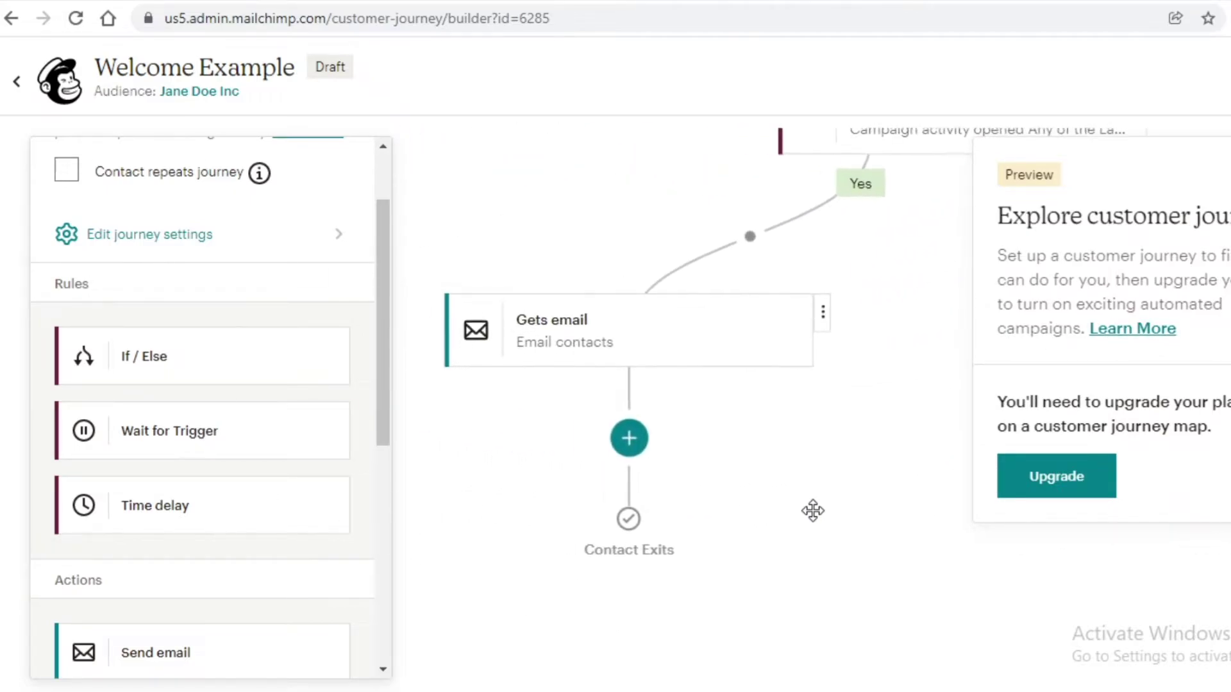
{"action": "left_click_drag", "start_coordinate": [154, 497], "coordinate": [627, 442]}
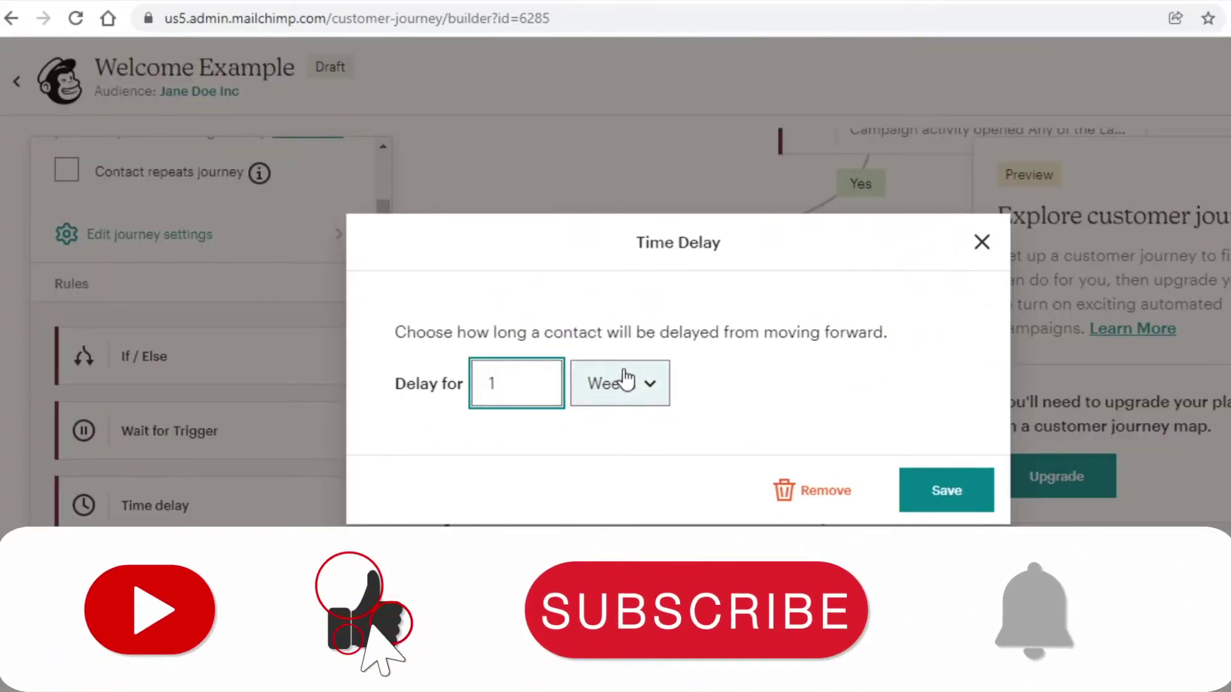
{"action": "left_click", "coordinate": [626, 384]}
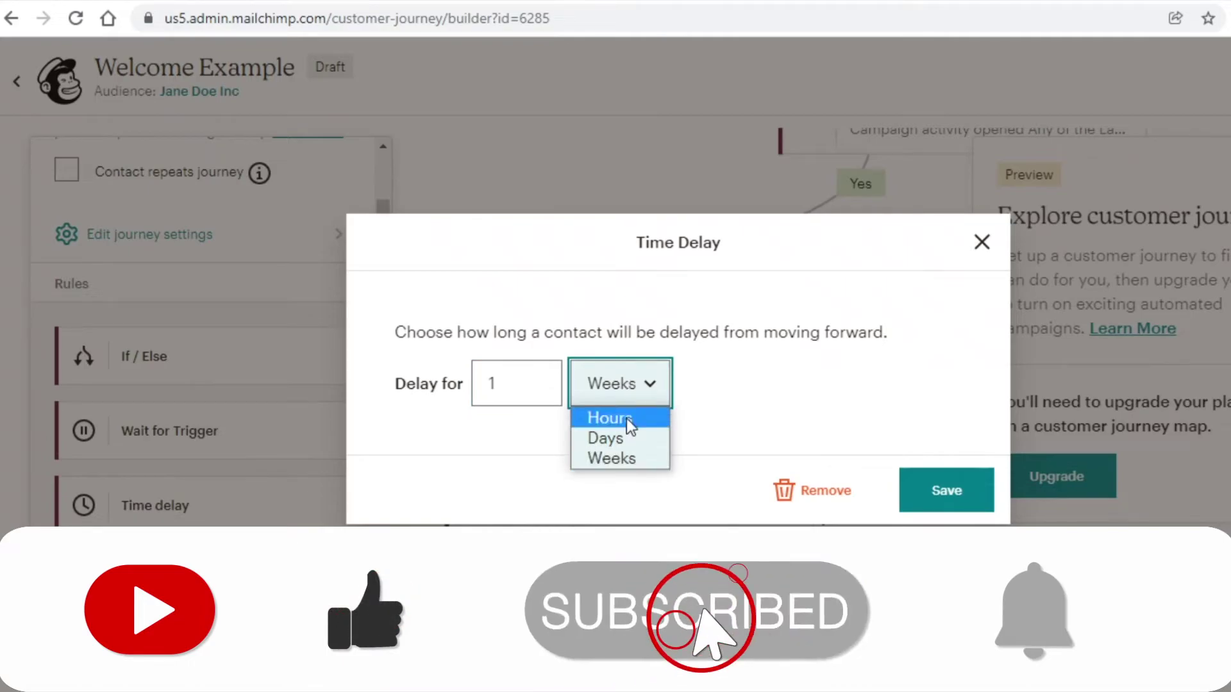
{"action": "left_click", "coordinate": [673, 412]}
{"action": "left_click", "coordinate": [976, 247]}
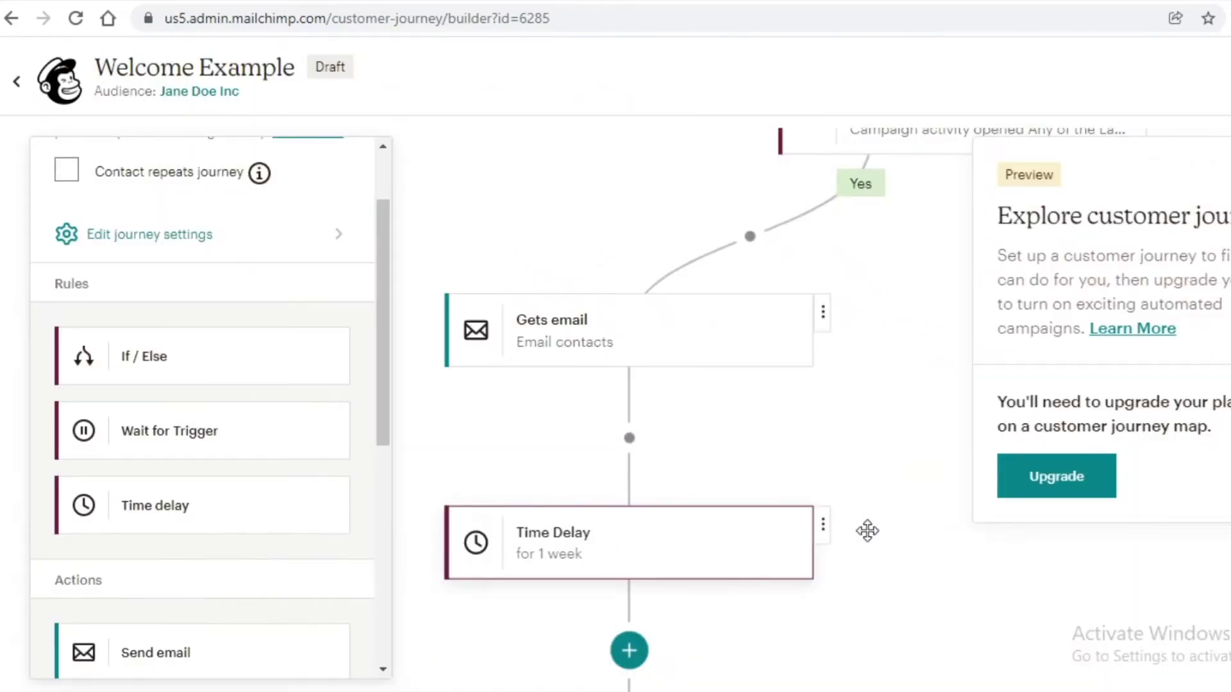
Step: Delete the Time Delay journey point from the Yes branch
{"action": "left_click", "coordinate": [823, 526]}
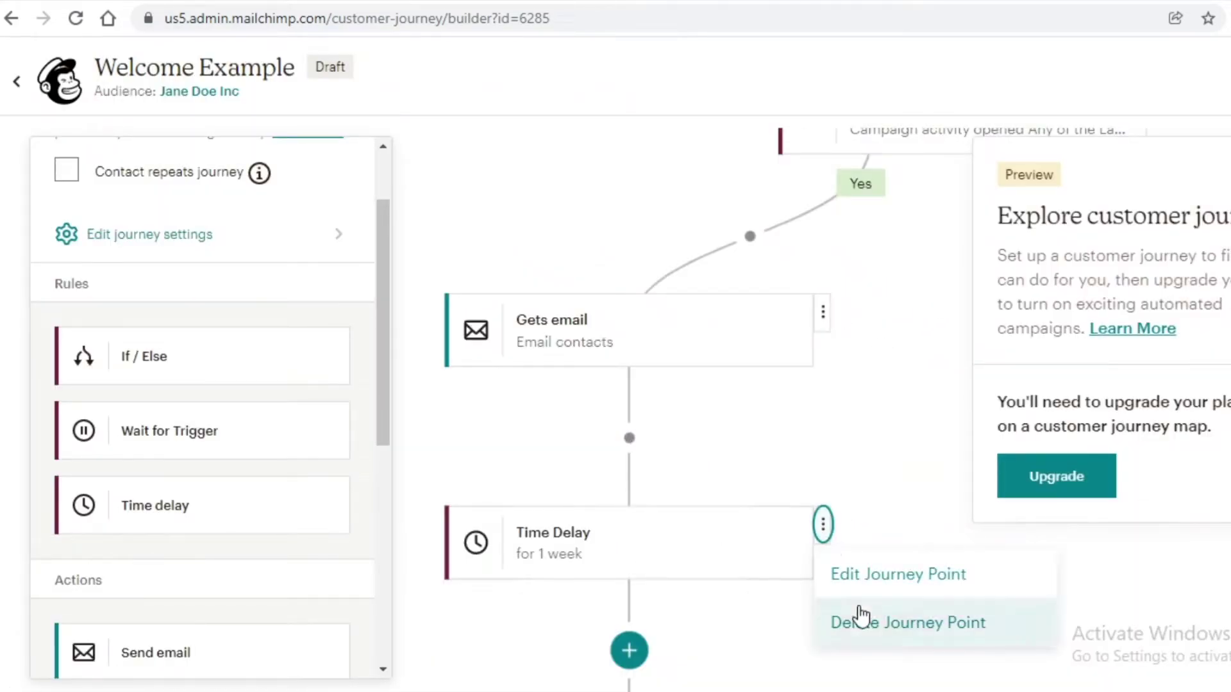
{"action": "left_click", "coordinate": [866, 626]}
{"action": "left_click", "coordinate": [736, 506]}
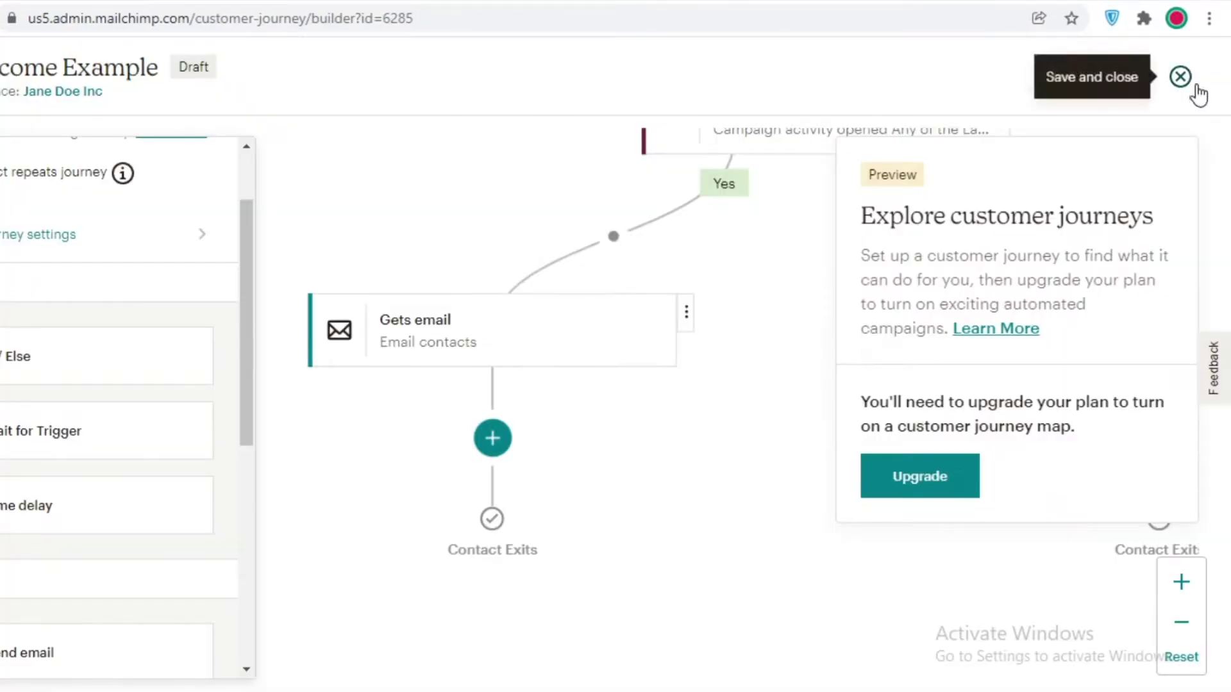
Step: Save and close the Welcome Example journey and return to the Customer Journeys overview
{"action": "left_click", "coordinate": [1191, 82]}
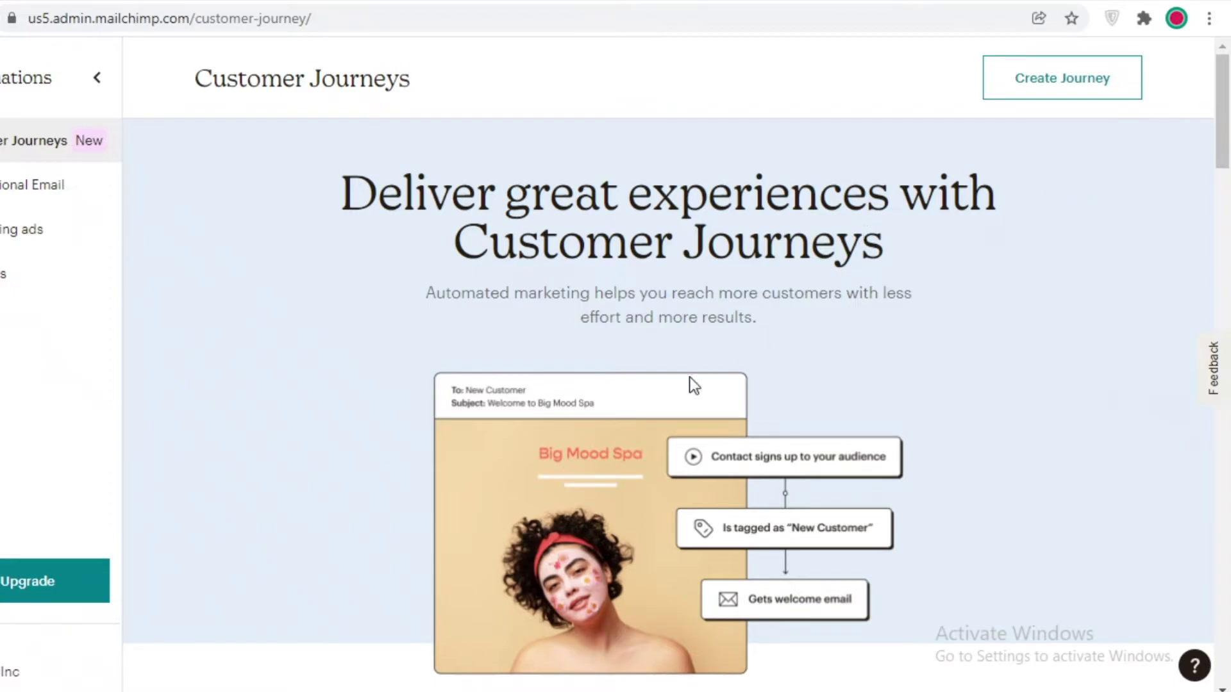
{"action": "scroll", "coordinate": [317, 233], "scroll_direction": "down", "scroll_amount": 2}
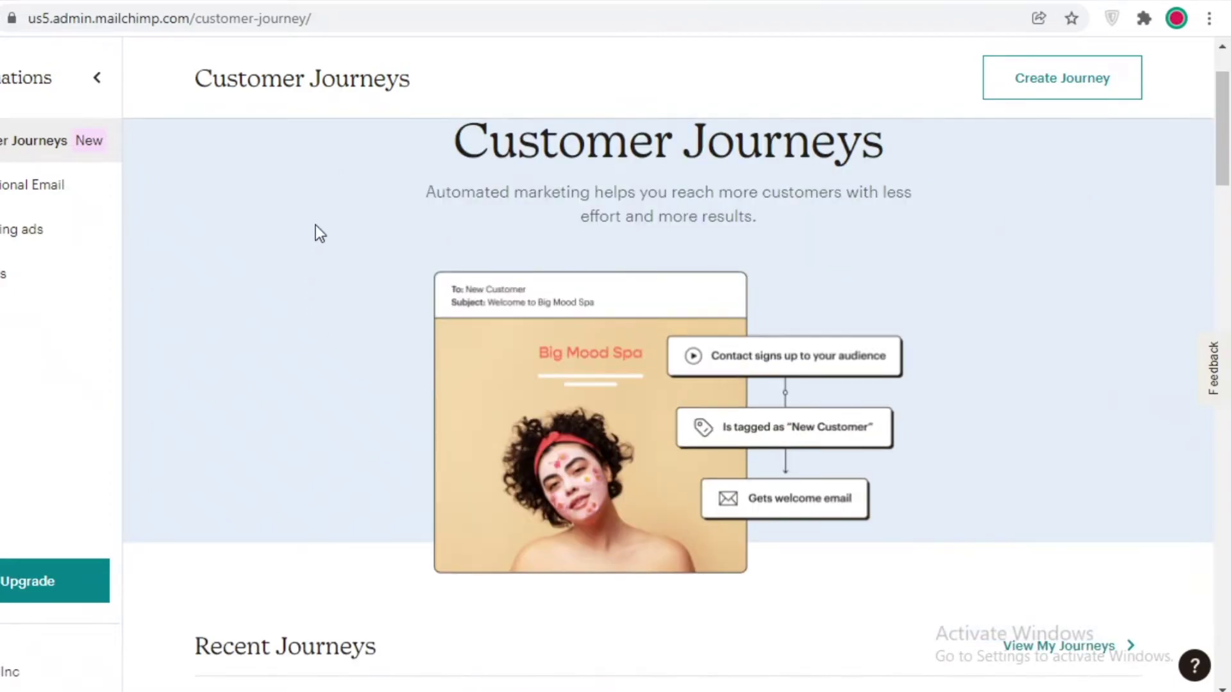
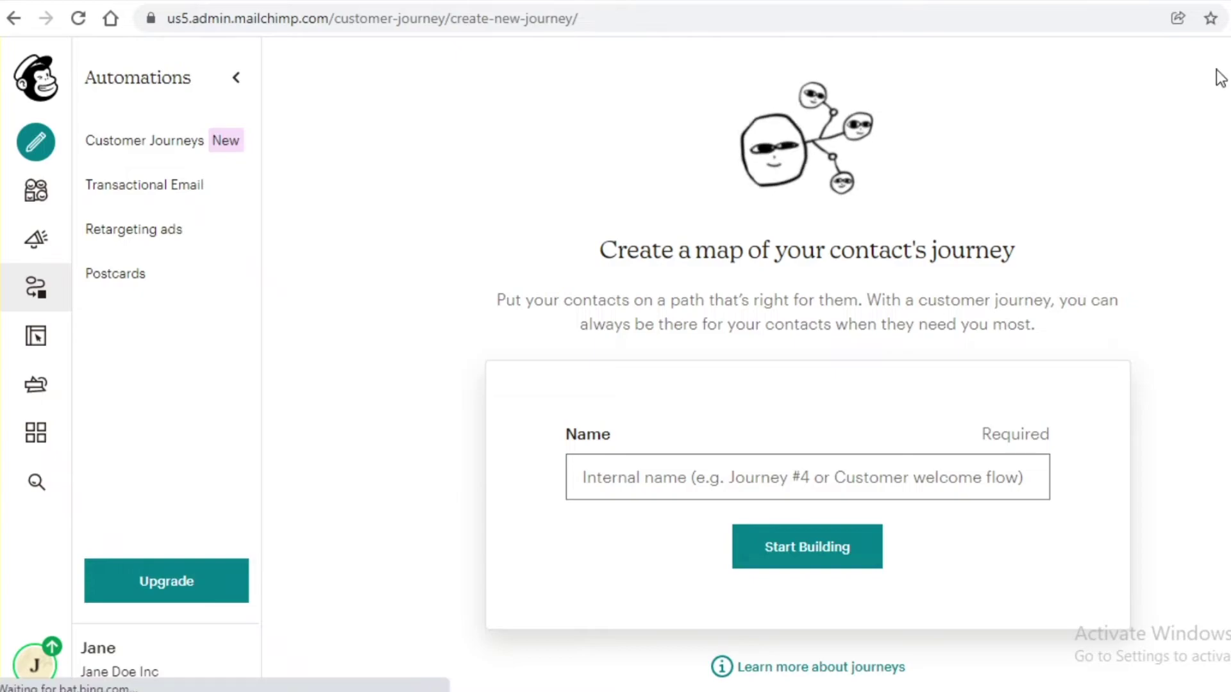
{"action": "left_click", "coordinate": [34, 307]}
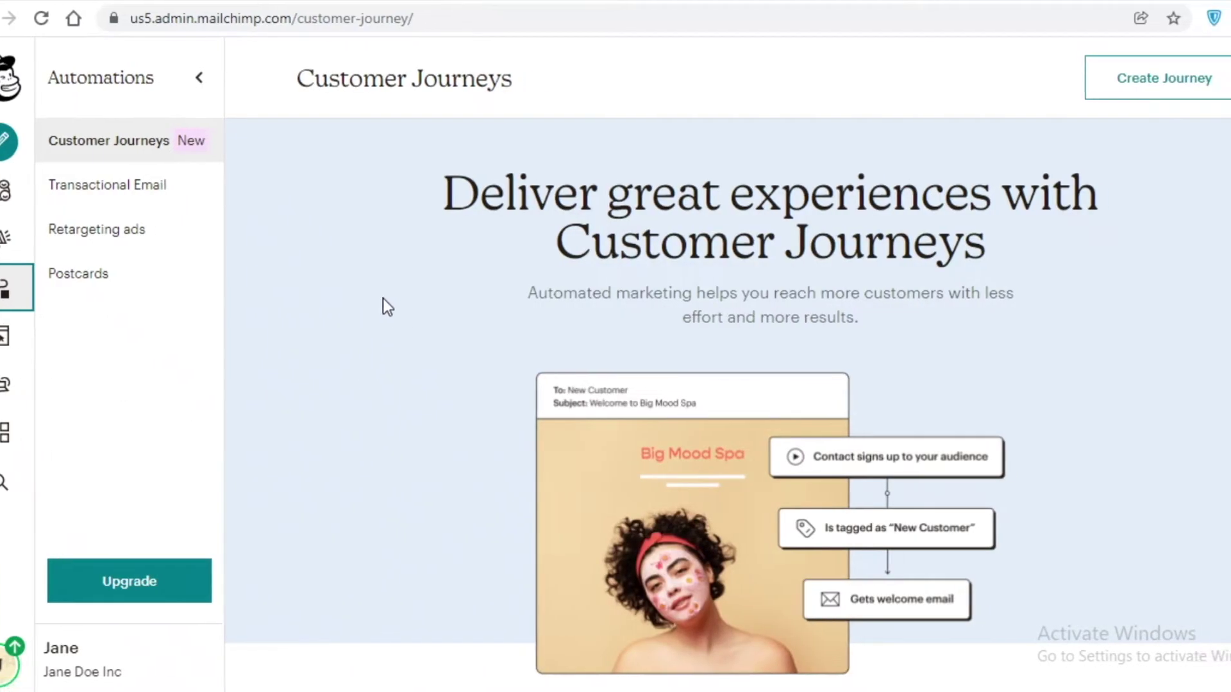
Step: Create a new customer journey named Customer Loyalty and start building it
{"action": "left_click", "coordinate": [1131, 73]}
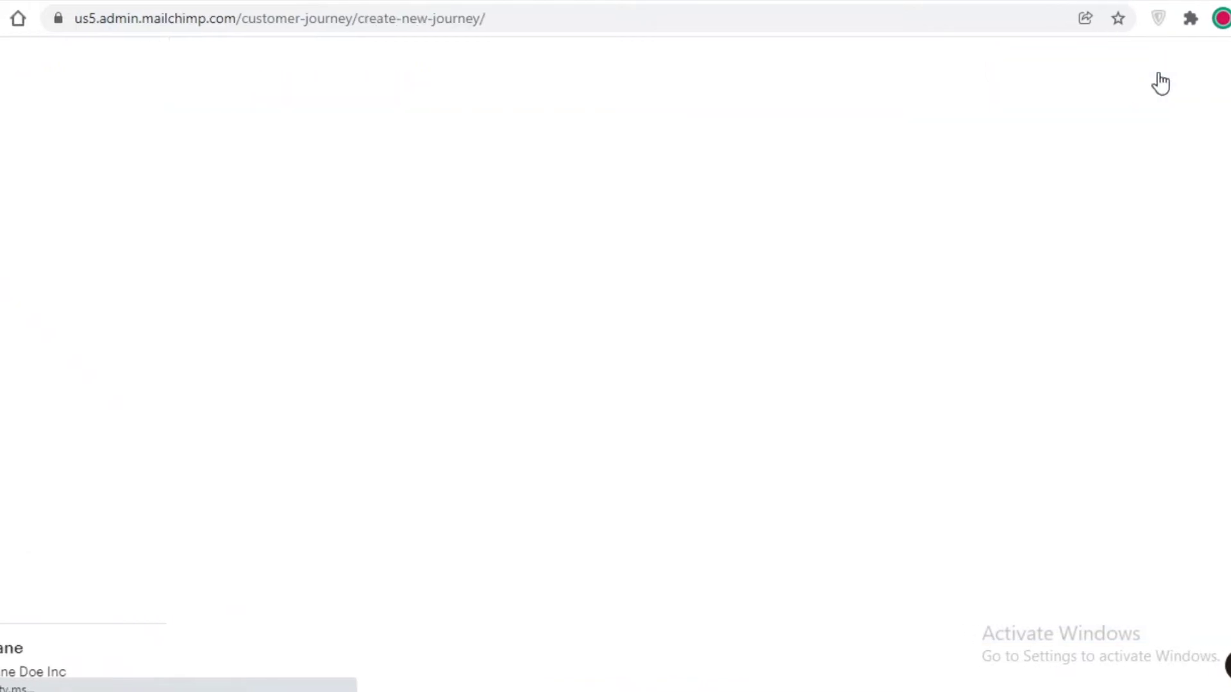
{"action": "left_click", "coordinate": [814, 473]}
{"action": "type", "text": "S"}
{"action": "key", "text": "BackSpace"}
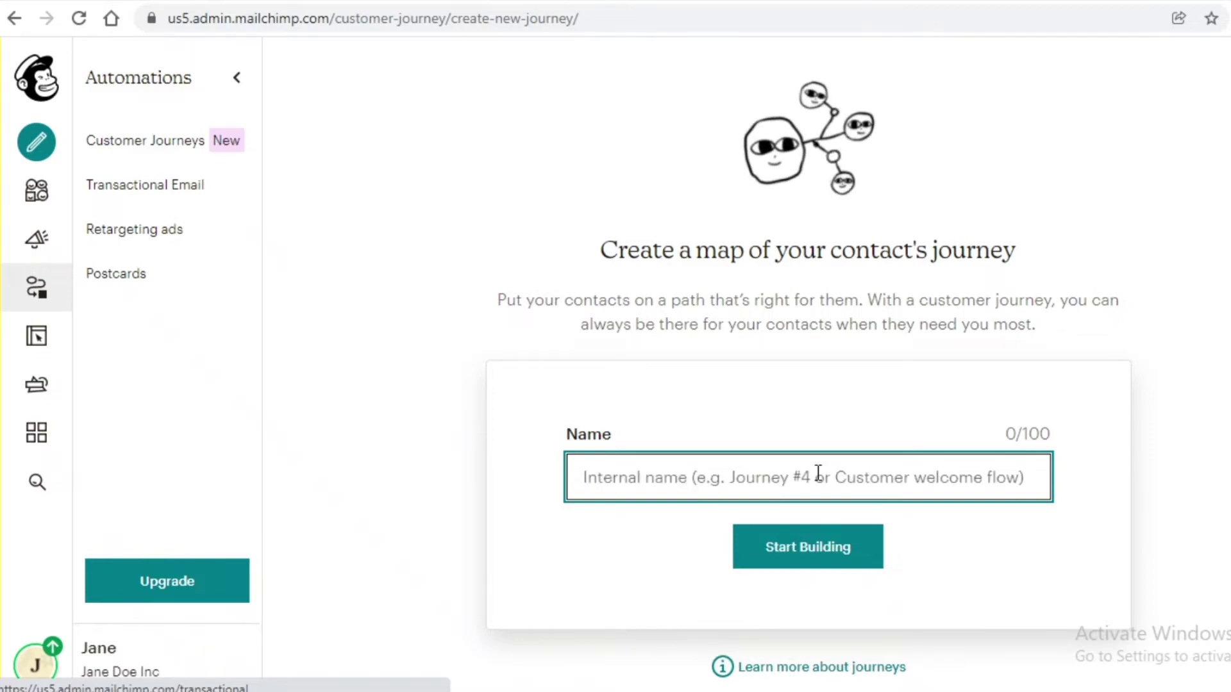
{"action": "type", "text": "Loyalty"}
{"action": "key", "text": "BackSpace"}
{"action": "key", "text": "BackSpace"}
{"action": "key", "text": "BackSpace"}
{"action": "key", "text": "BackSpace"}
{"action": "key", "text": "BackSpace"}
{"action": "key", "text": "BackSpace"}
{"action": "key", "text": "BackSpace"}
{"action": "type", "text": "Customer Loyalty"}
{"action": "left_click", "coordinate": [823, 553]}
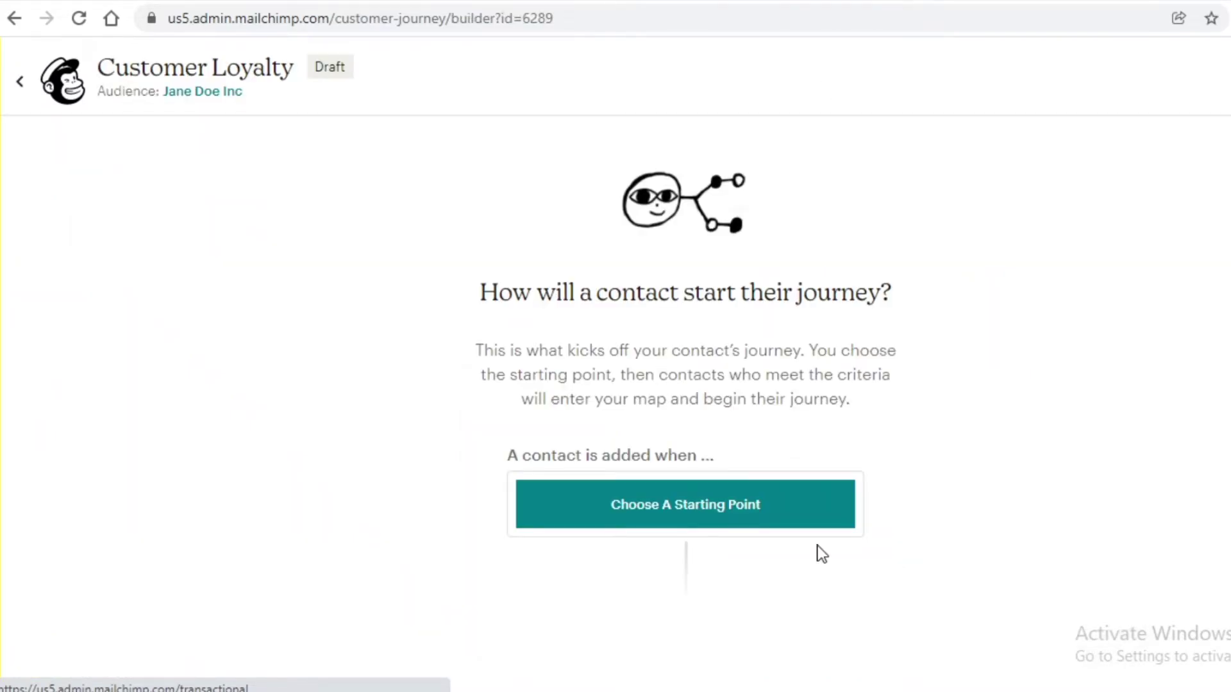
Step: Review the Shopping Activity starting points offered for the Customer Loyalty journey
{"action": "left_click", "coordinate": [772, 508]}
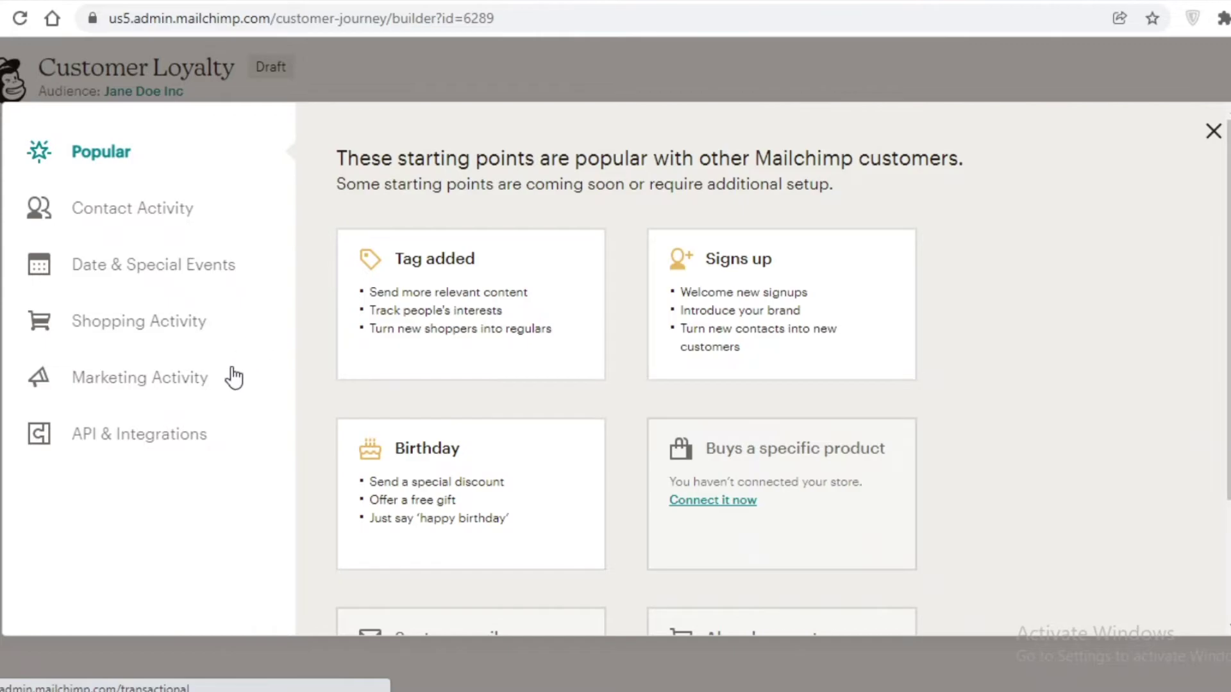
{"action": "left_click", "coordinate": [206, 320]}
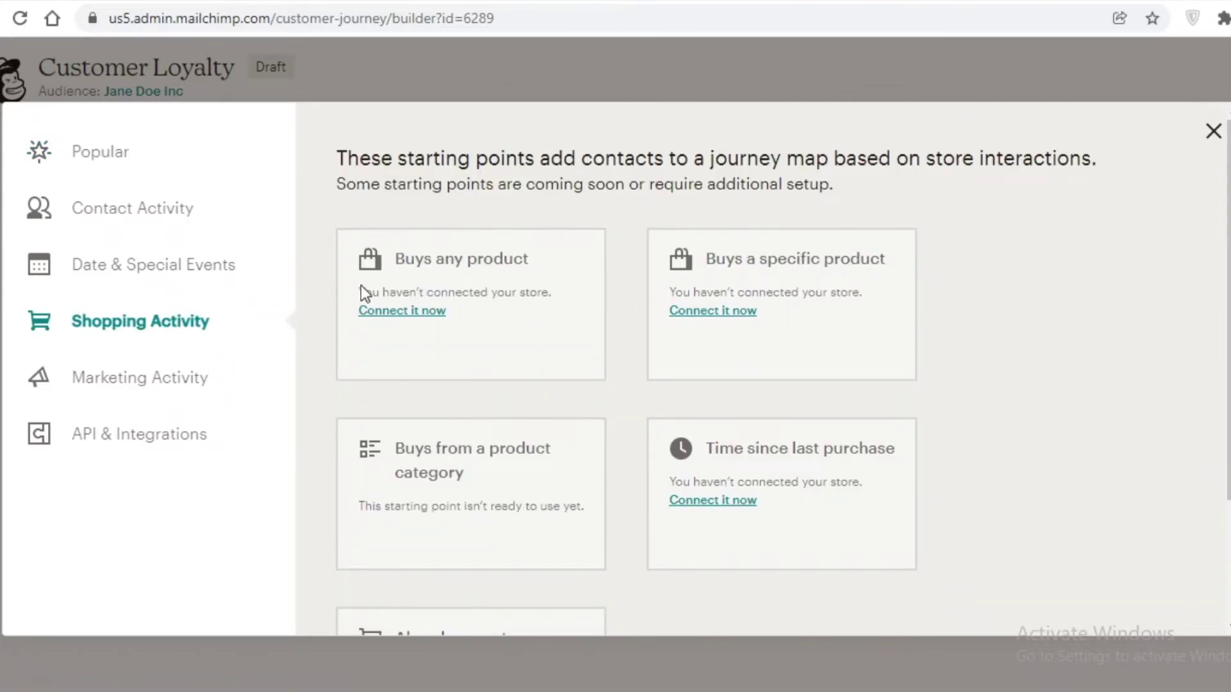
{"action": "scroll", "coordinate": [410, 308], "scroll_direction": "down", "scroll_amount": 2}
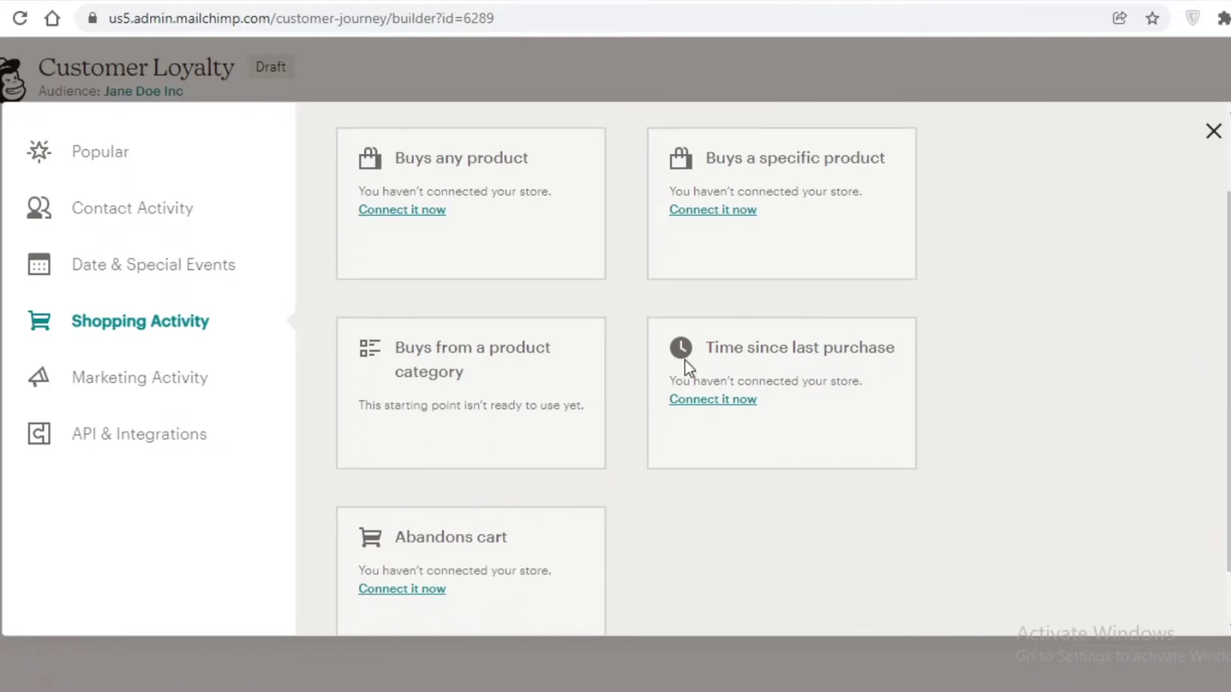
{"action": "scroll", "coordinate": [638, 370], "scroll_direction": "down", "scroll_amount": 1}
Step: Open the store connection page for the Time since last purchase starting point and look through the integrations
{"action": "left_click", "coordinate": [710, 337]}
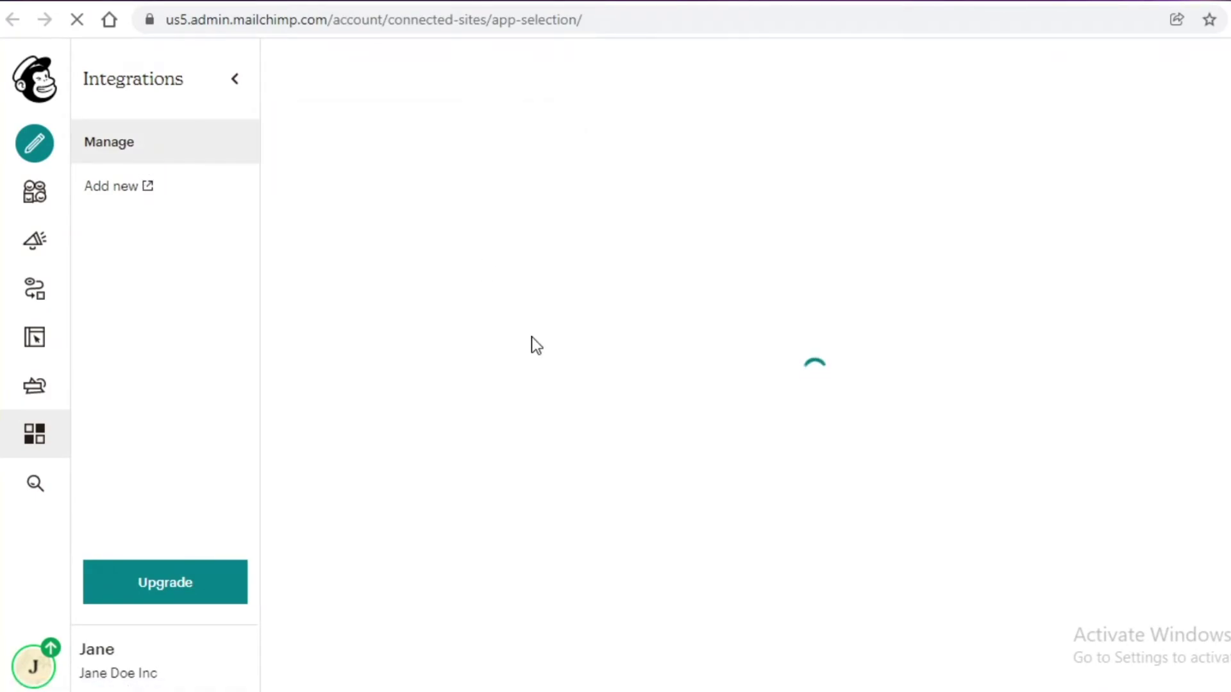
{"action": "scroll", "coordinate": [662, 214], "scroll_direction": "down", "scroll_amount": 10}
{"action": "scroll", "coordinate": [1064, 490], "scroll_direction": "up", "scroll_amount": 6}
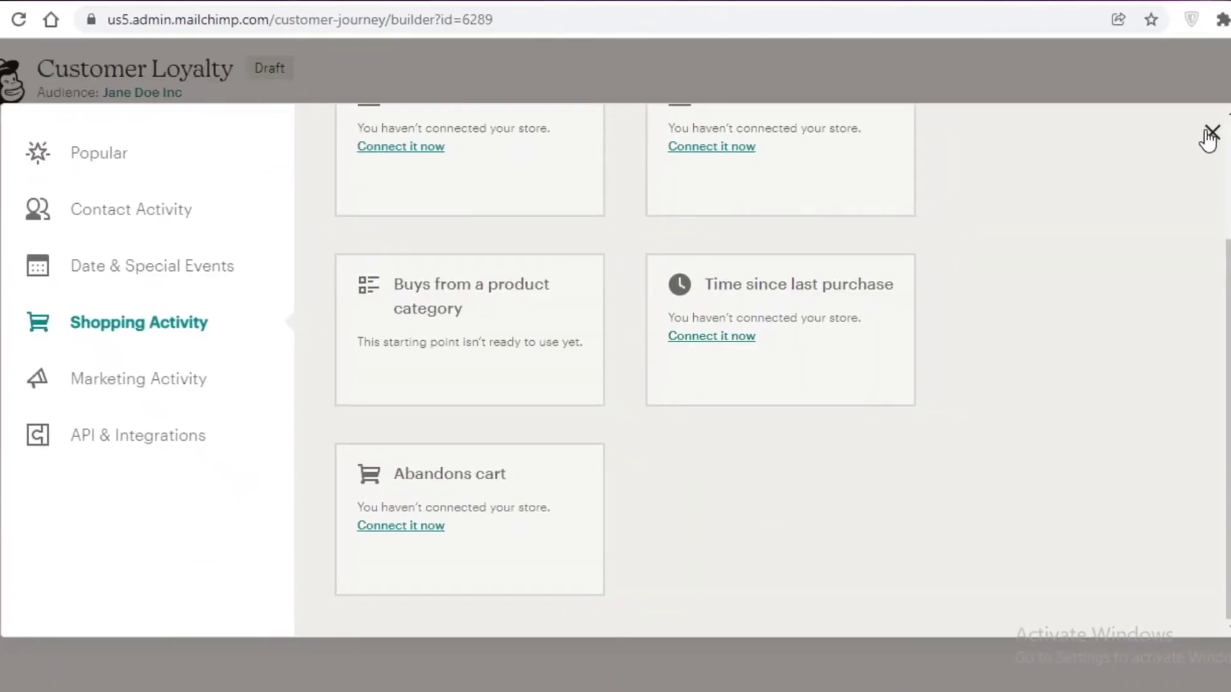
Step: Close the starting point choices without selecting one and go to the Mailchimp dashboard
{"action": "left_click", "coordinate": [1211, 135]}
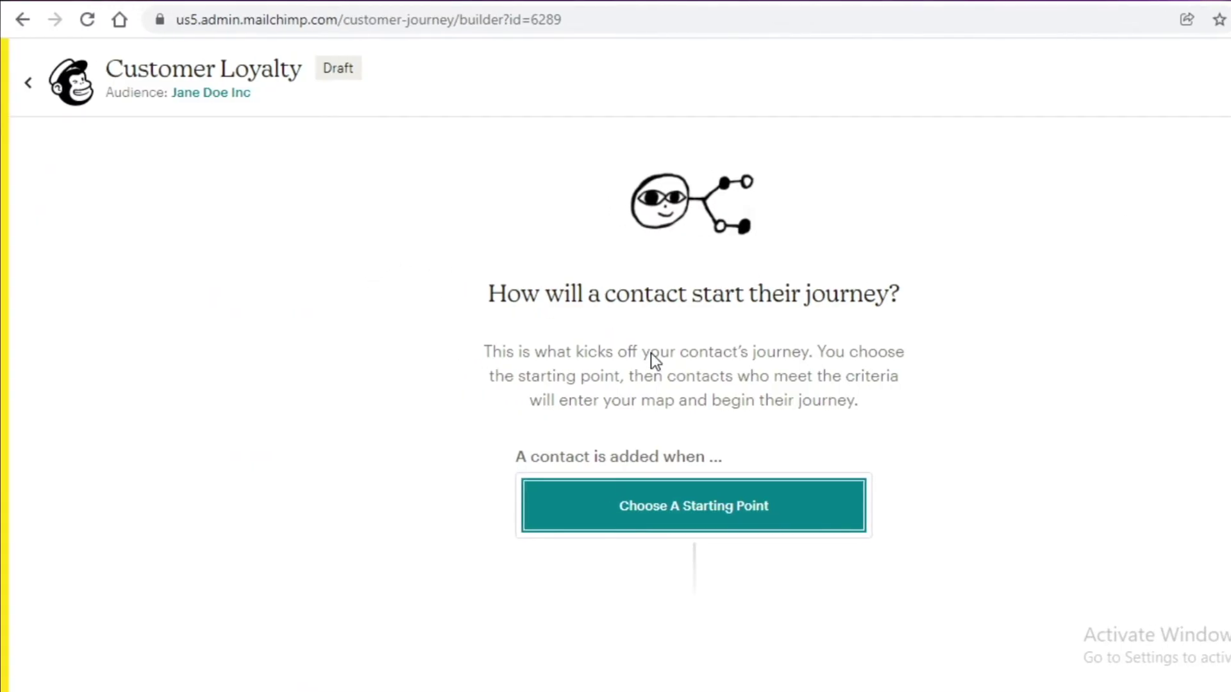
{"action": "left_click", "coordinate": [64, 82]}
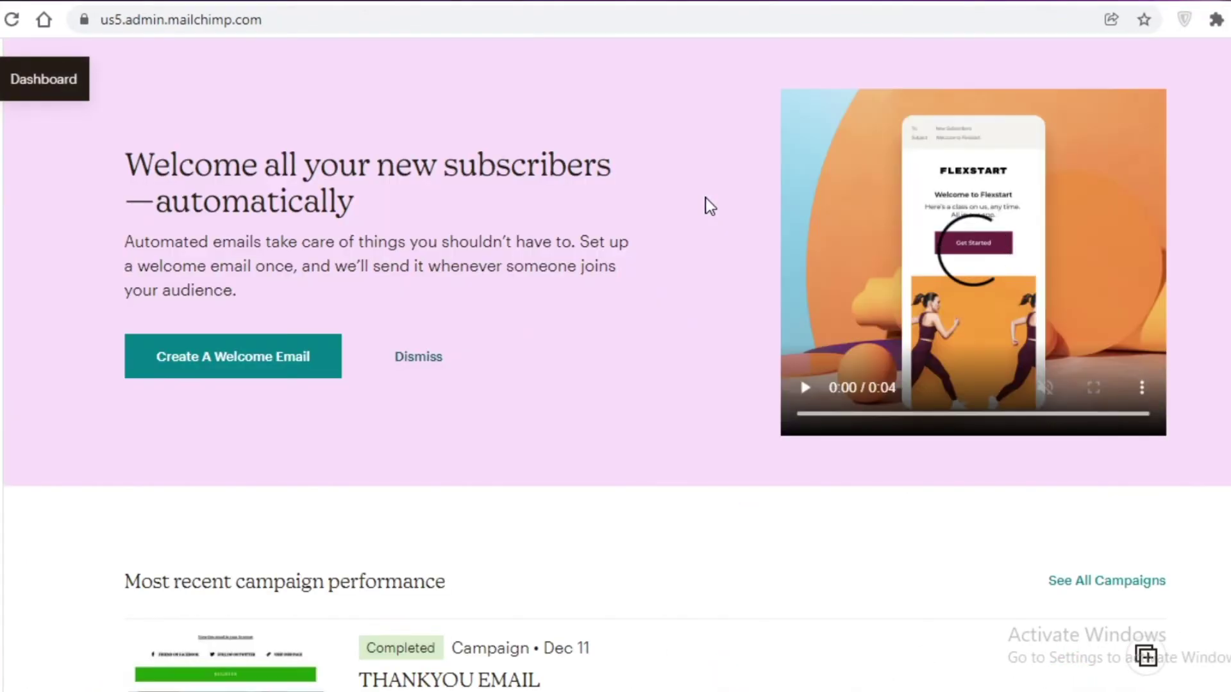
Step: Create a new customer journey named sample and start building it
{"action": "scroll", "coordinate": [432, 301], "scroll_direction": "down", "scroll_amount": 4}
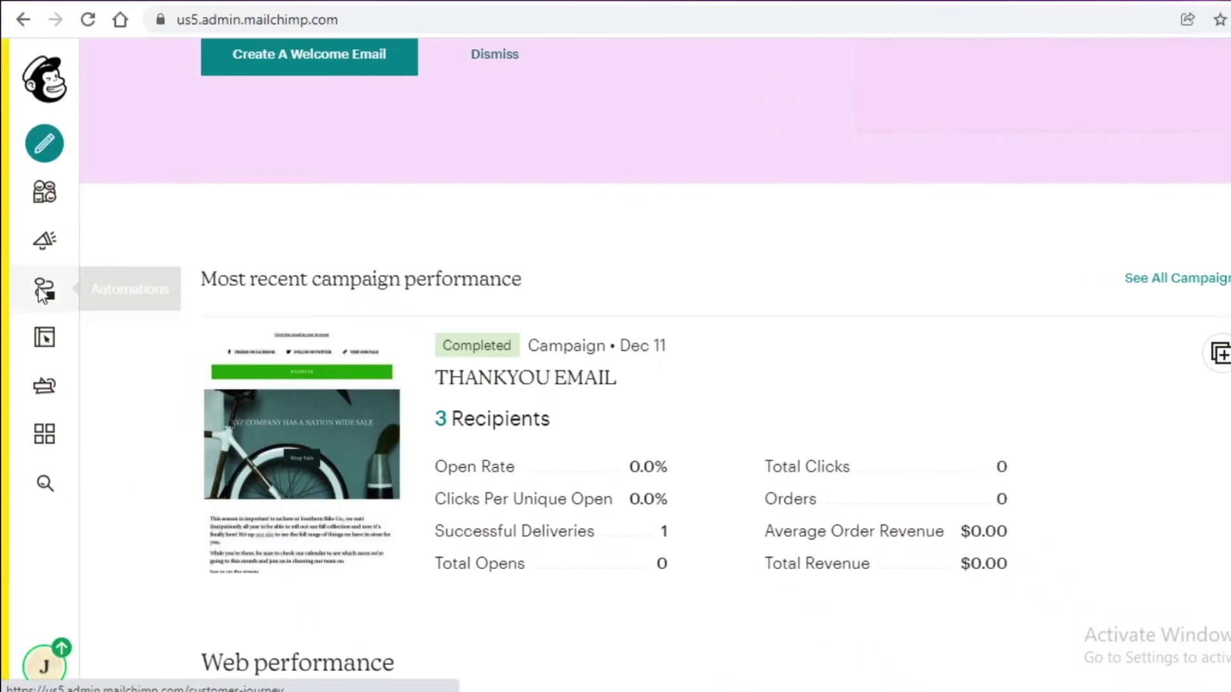
{"action": "left_click", "coordinate": [41, 292]}
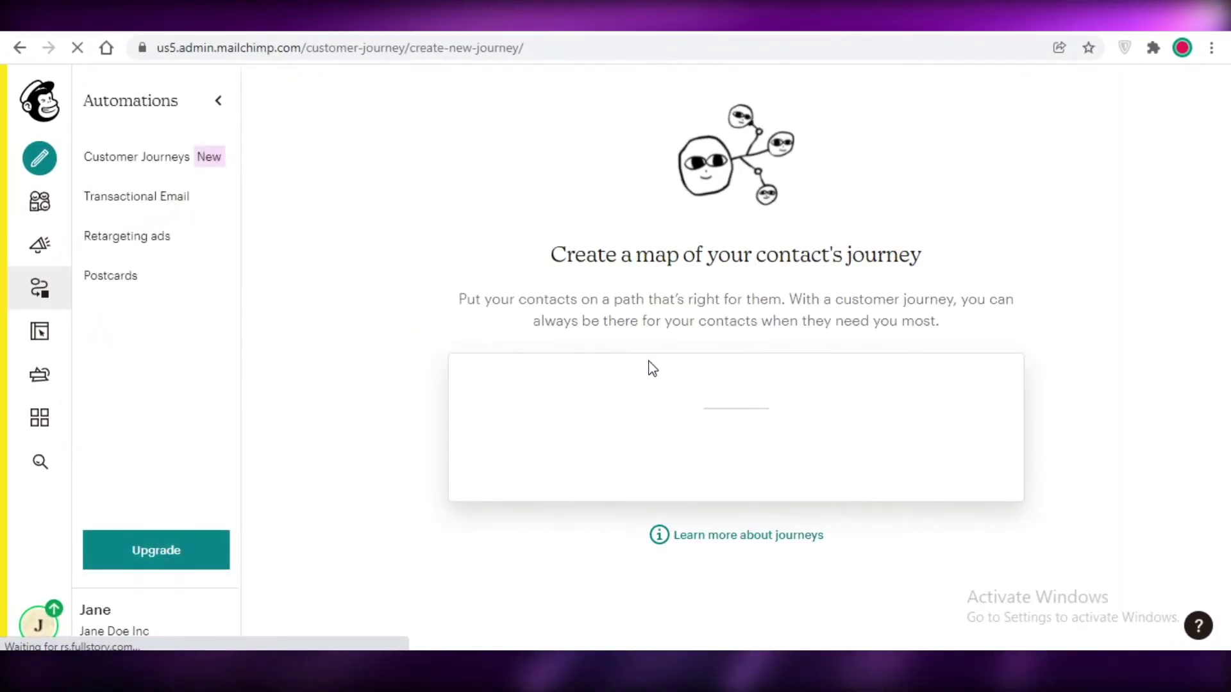
{"action": "left_click", "coordinate": [672, 443]}
{"action": "type", "text": "sam"}
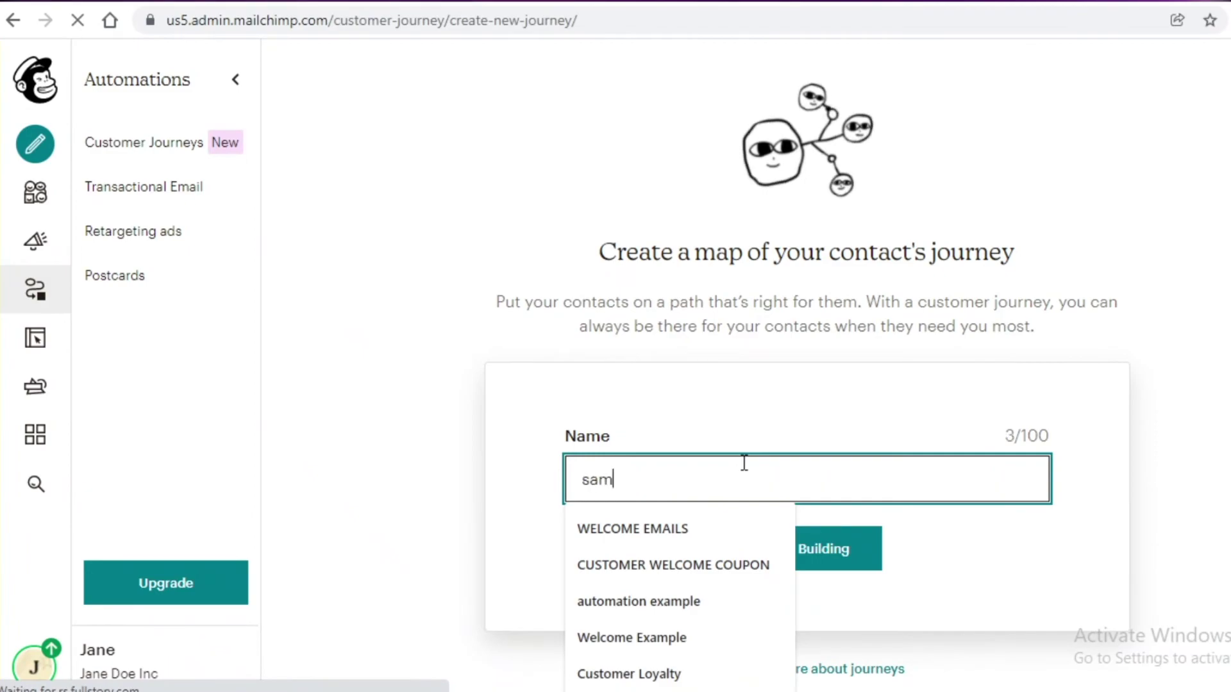
{"action": "type", "text": "ple"}
{"action": "left_click", "coordinate": [835, 547]}
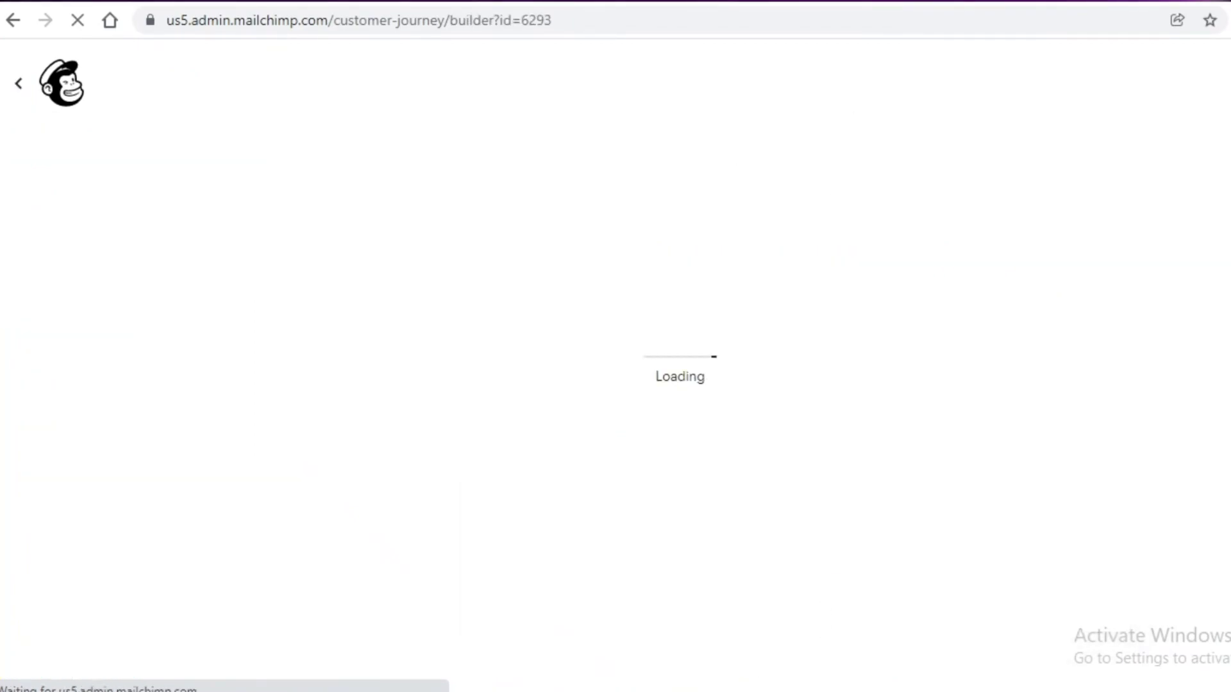
Step: Add a Birthday starting point set to 10 days before the date, using the Birthday date field, and save it
{"action": "left_click", "coordinate": [645, 505]}
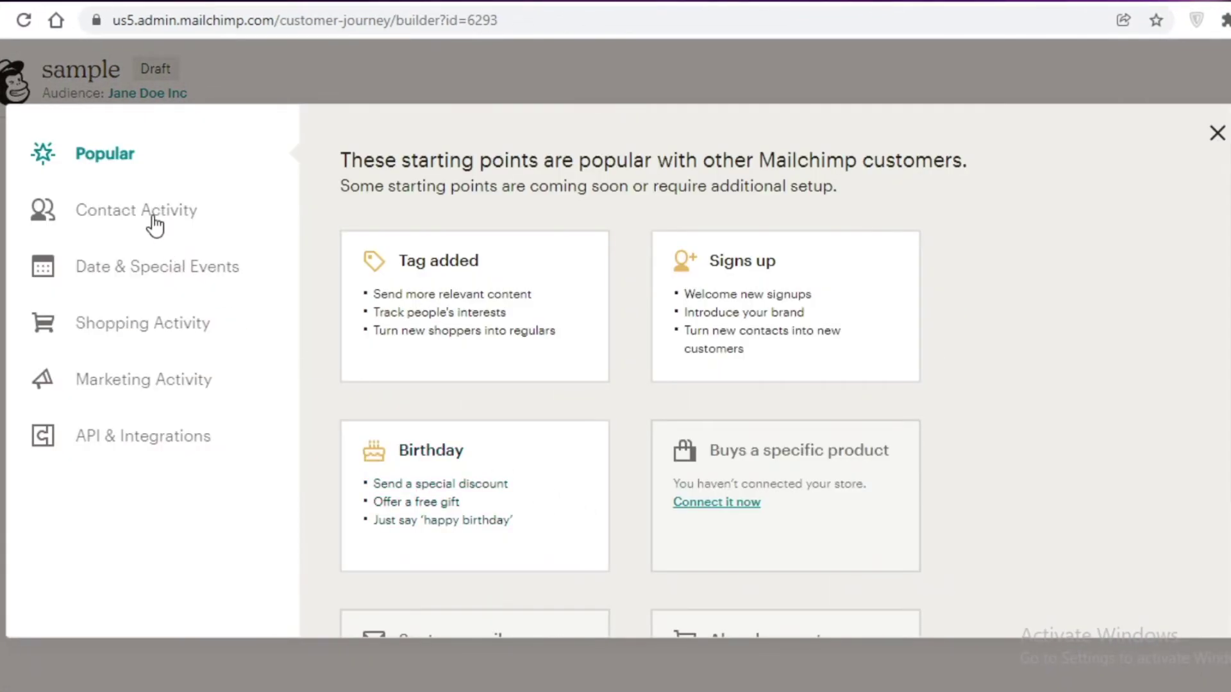
{"action": "scroll", "coordinate": [673, 301], "scroll_direction": "down", "scroll_amount": 3}
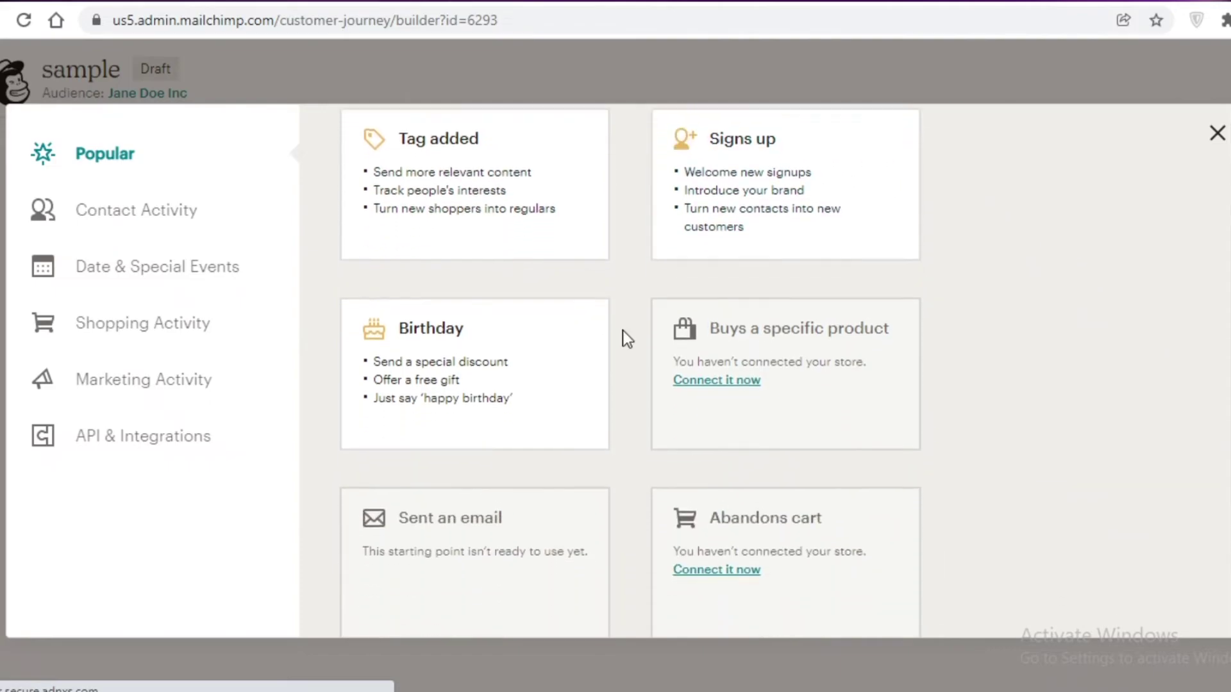
{"action": "left_click", "coordinate": [459, 345]}
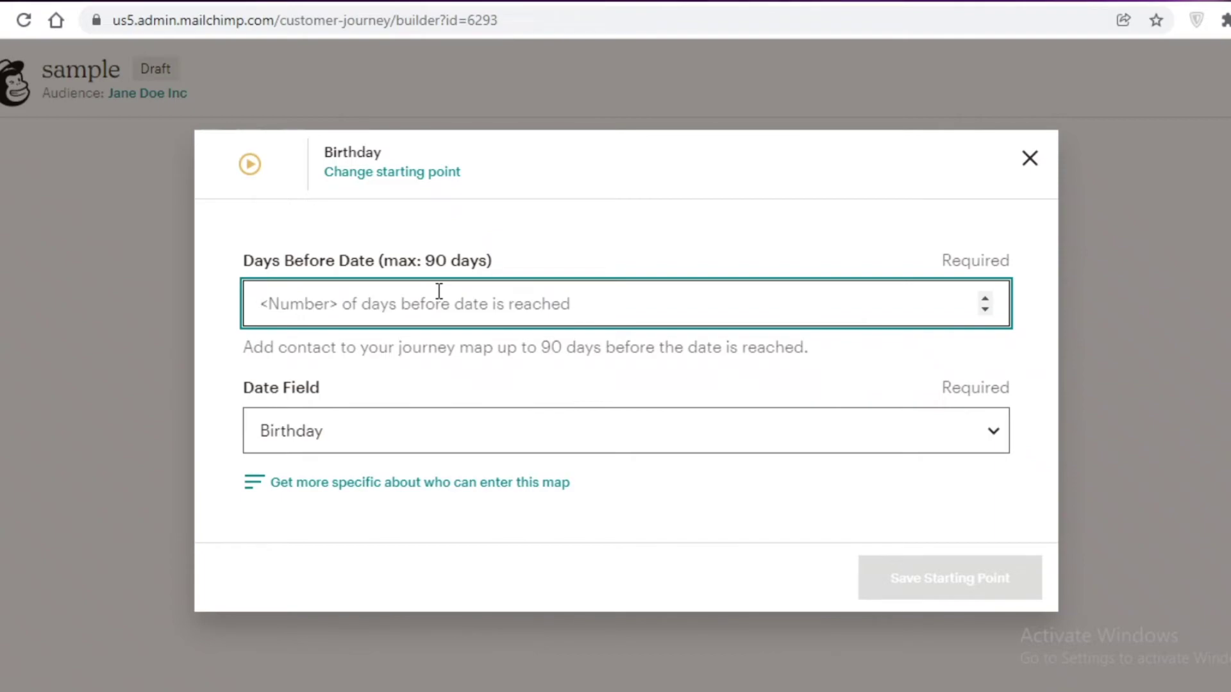
{"action": "type", "text": "10"}
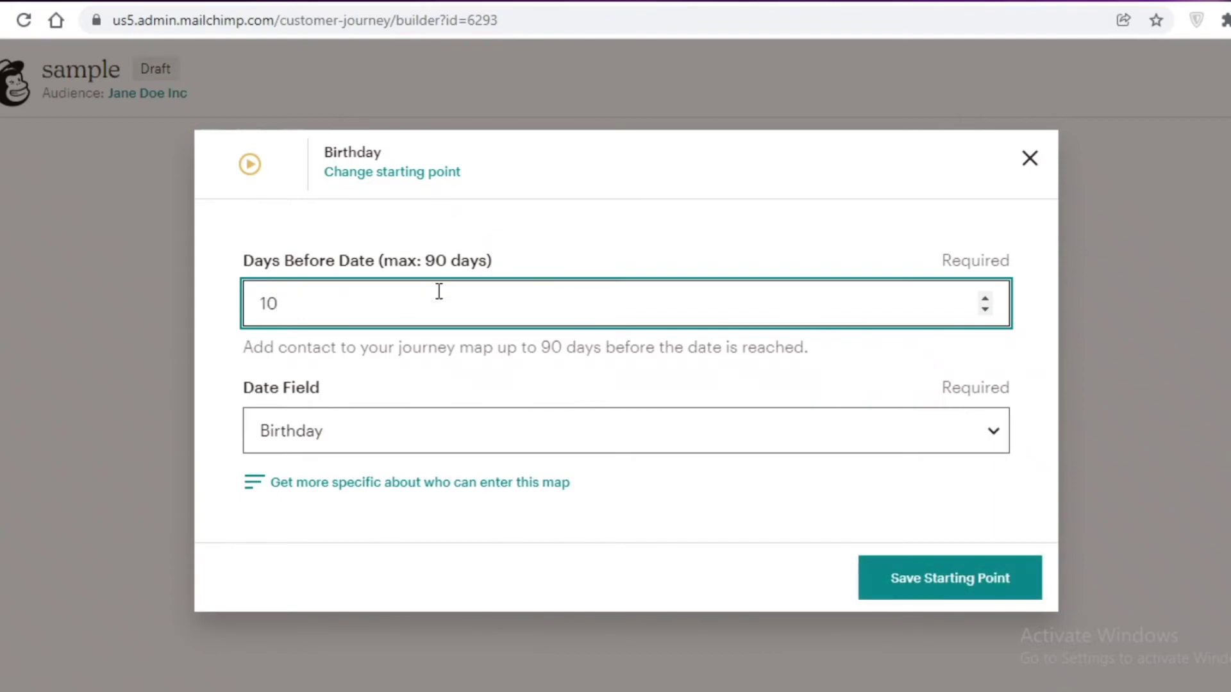
{"action": "left_click", "coordinate": [634, 559]}
{"action": "left_click", "coordinate": [863, 570]}
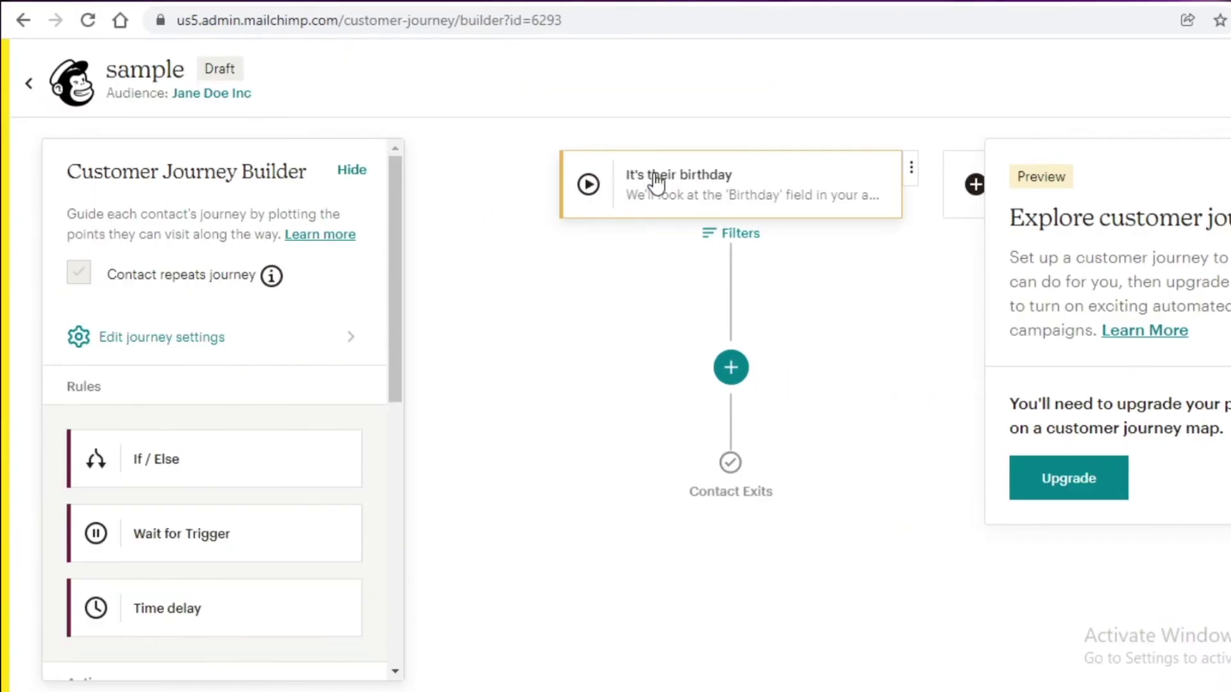
Step: Add a Send email action below the birthday starting point
{"action": "scroll", "coordinate": [98, 462], "scroll_direction": "down", "scroll_amount": 3}
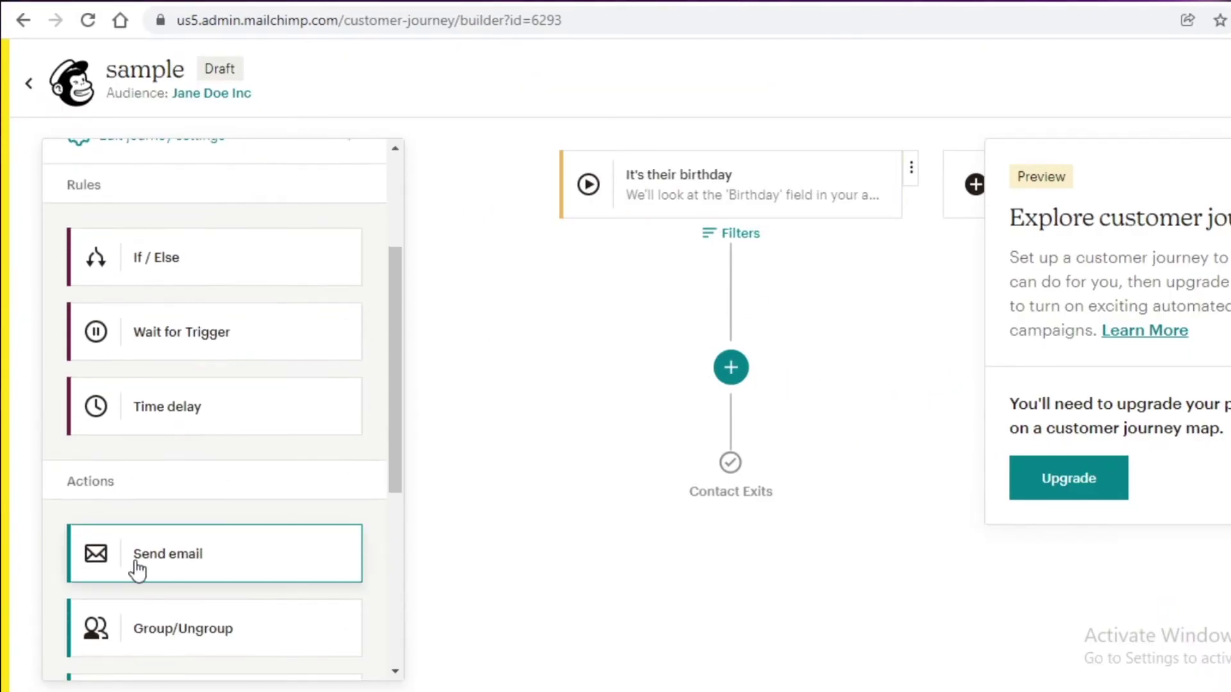
{"action": "left_click_drag", "start_coordinate": [138, 569], "coordinate": [725, 378]}
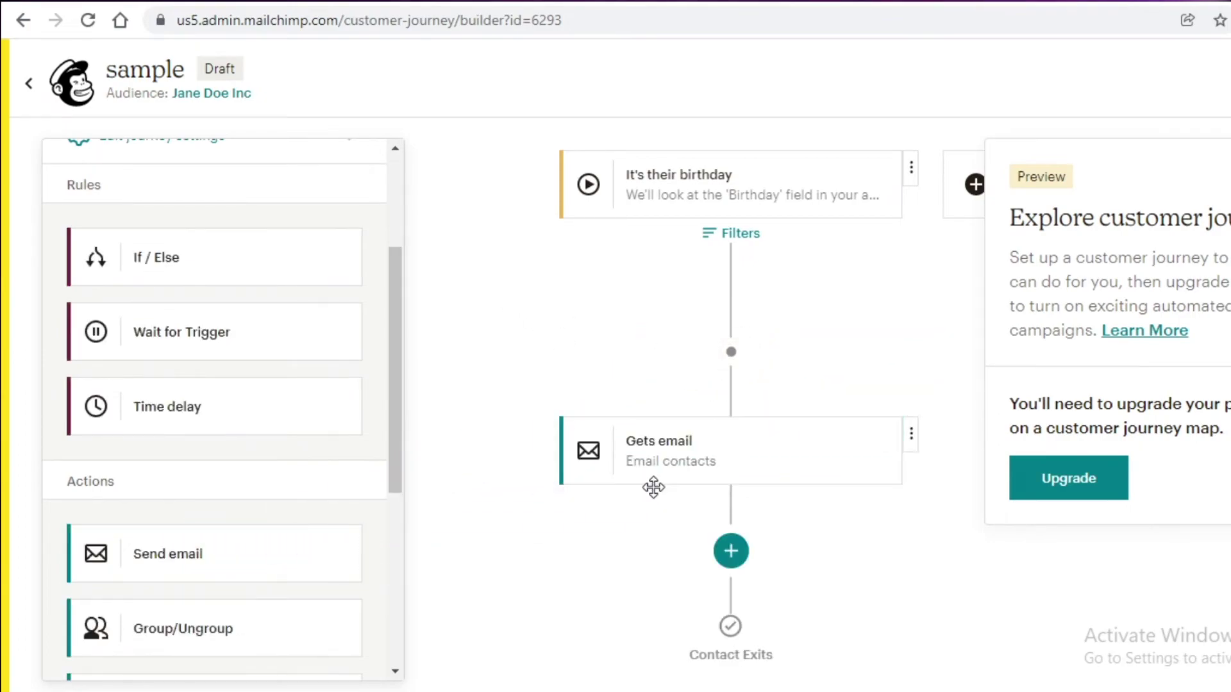
Step: Look through the available journey actions and the journey map built so far
{"action": "scroll", "coordinate": [792, 288], "scroll_direction": "down", "scroll_amount": 2}
{"action": "scroll", "coordinate": [398, 404], "scroll_direction": "down", "scroll_amount": 5}
{"action": "scroll", "coordinate": [553, 414], "scroll_direction": "down", "scroll_amount": 4}
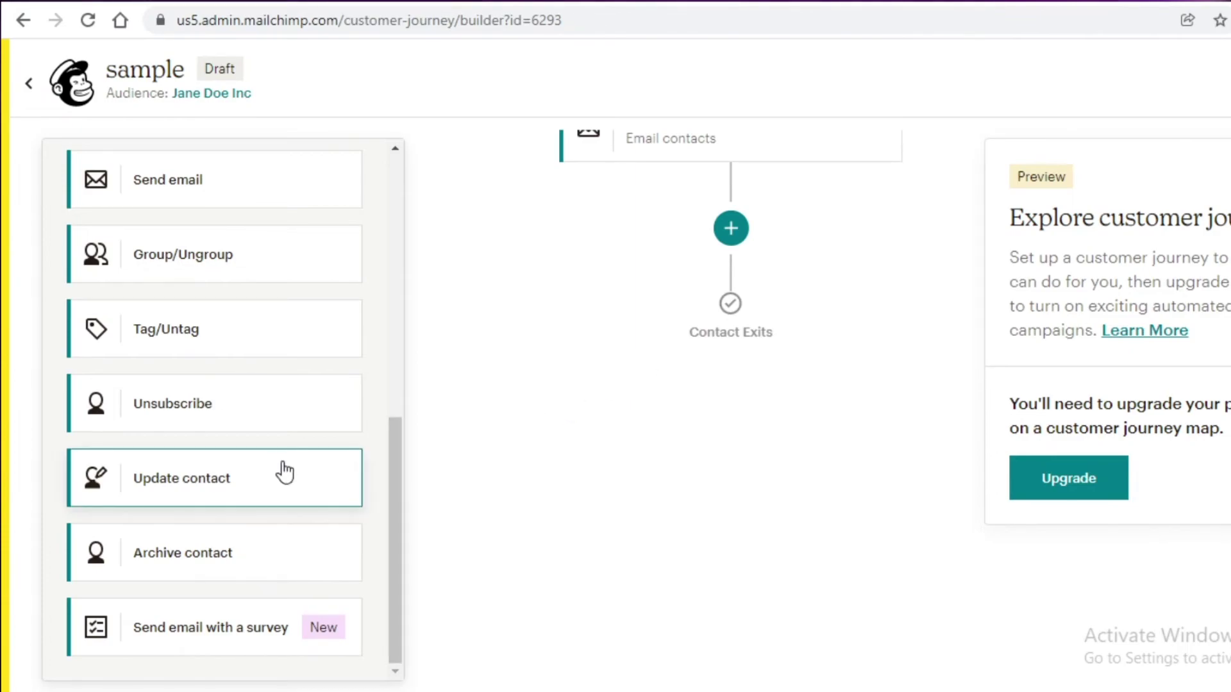
{"action": "scroll", "coordinate": [88, 446], "scroll_direction": "up", "scroll_amount": 2}
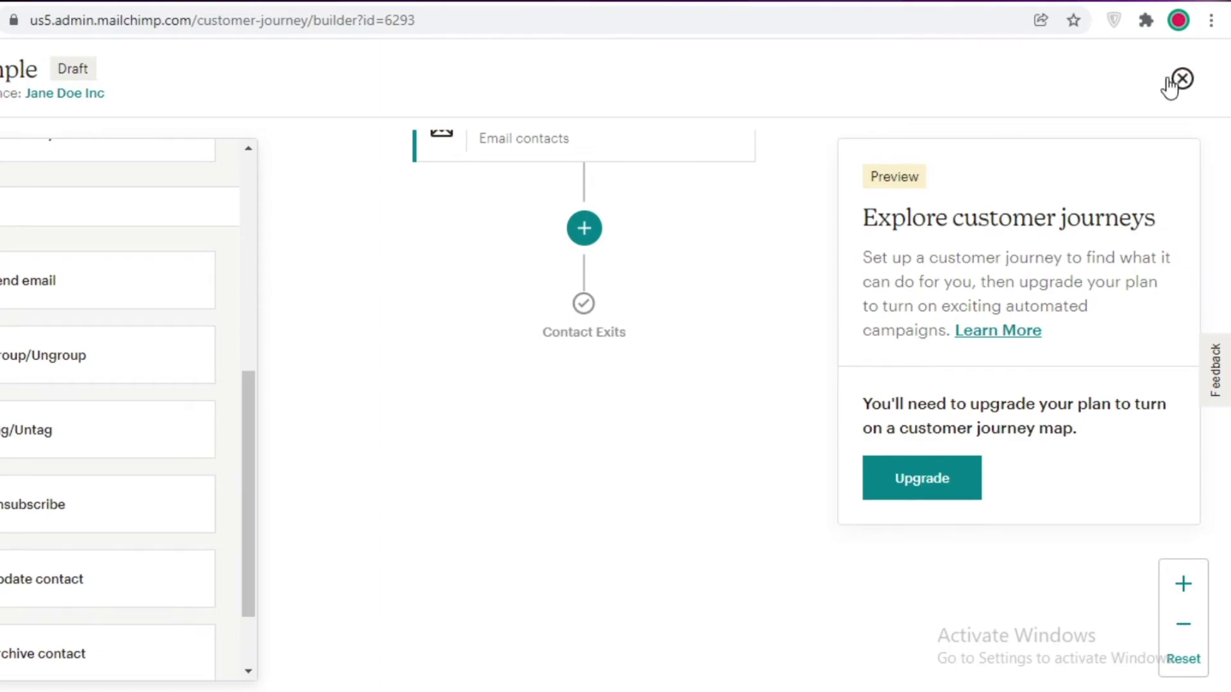
{"action": "scroll", "coordinate": [508, 264], "scroll_direction": "up", "scroll_amount": 5}
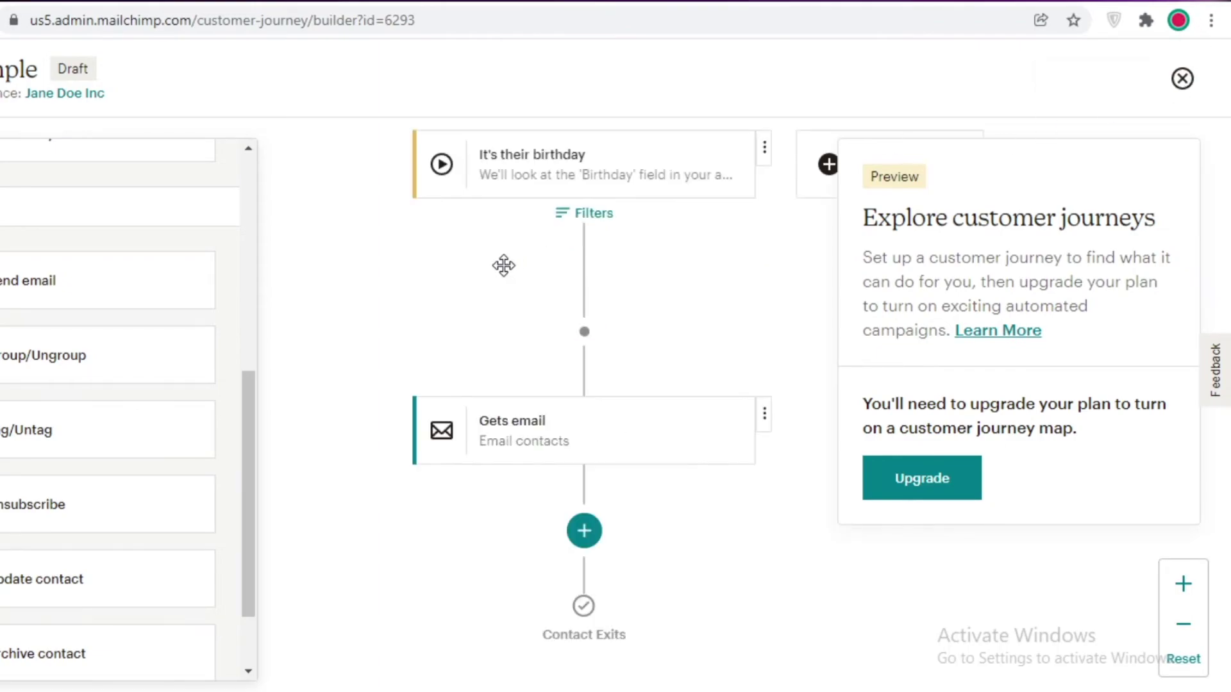
{"action": "scroll", "coordinate": [48, 459], "scroll_direction": "down", "scroll_amount": 2}
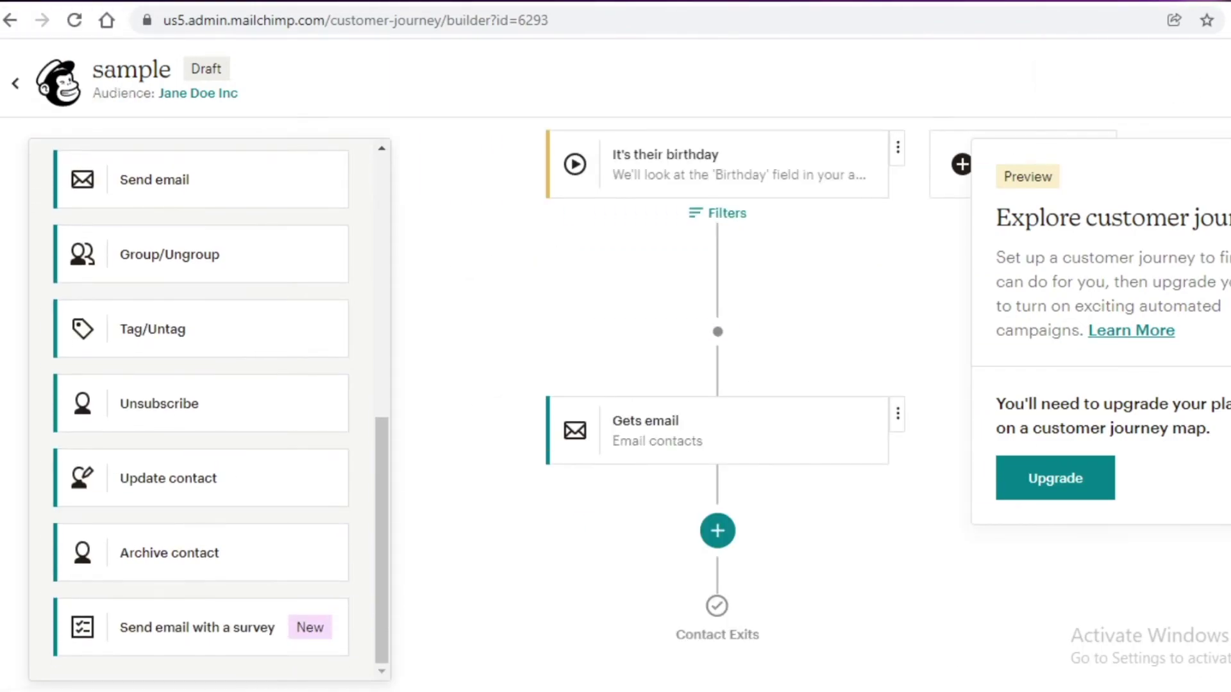
{"action": "scroll", "coordinate": [173, 544], "scroll_direction": "up", "scroll_amount": 6}
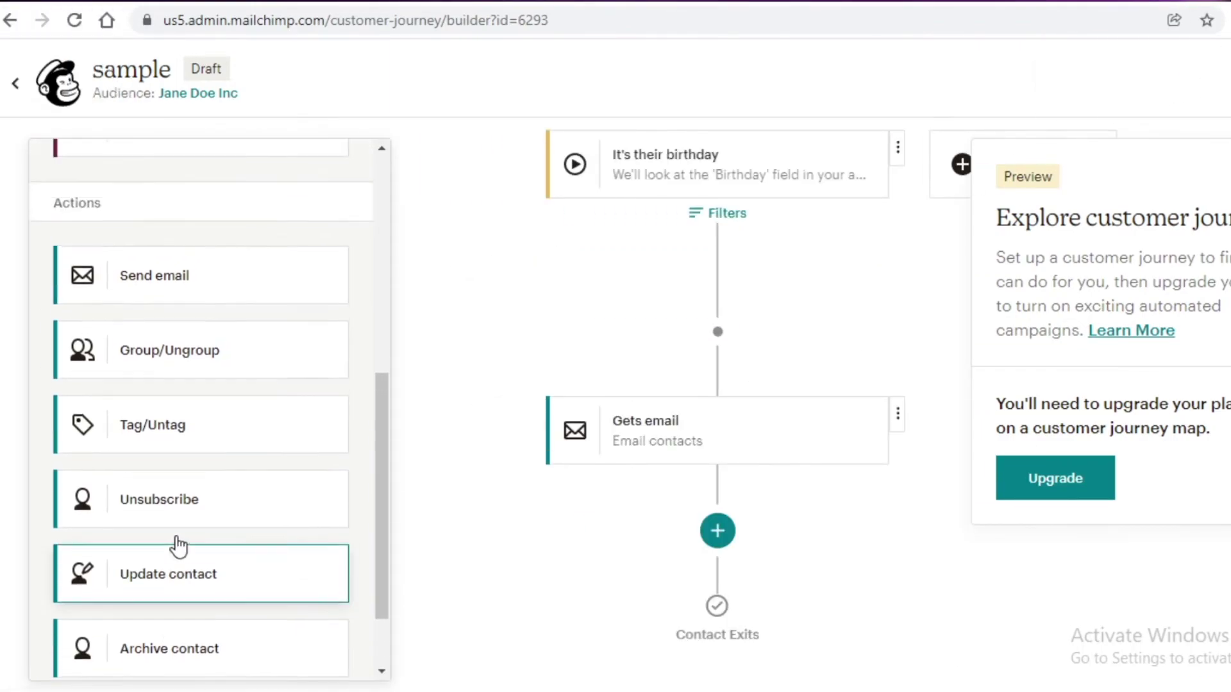
{"action": "scroll", "coordinate": [257, 263], "scroll_direction": "down", "scroll_amount": 6}
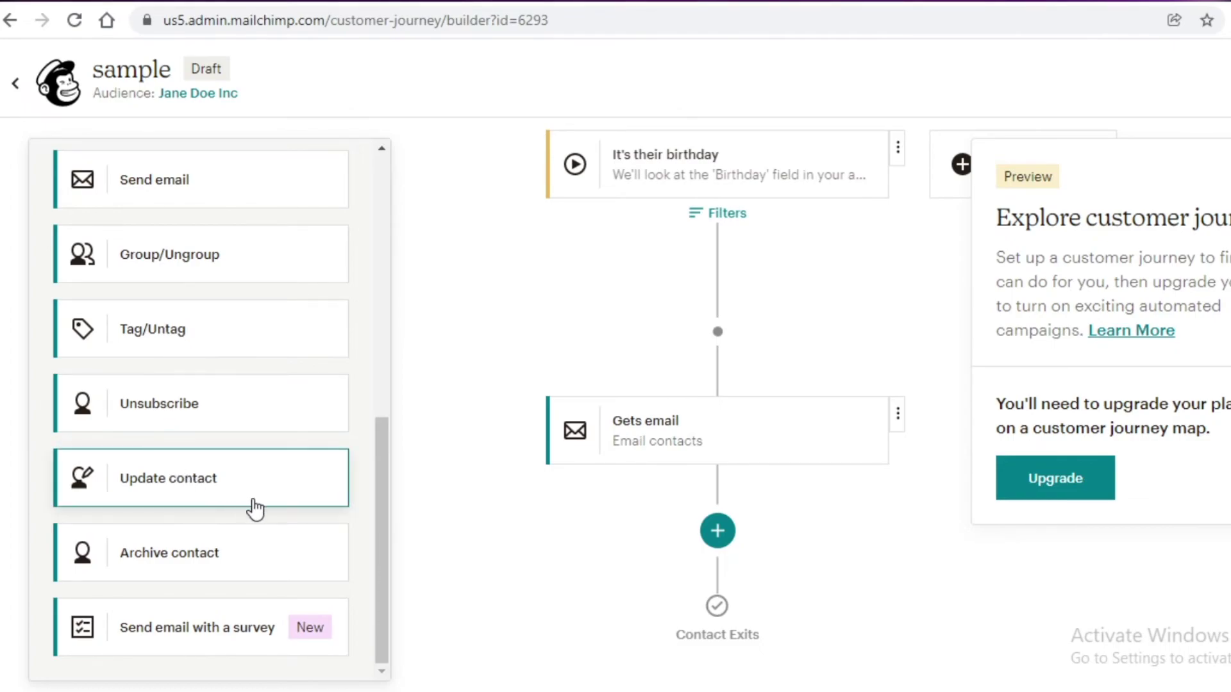
{"action": "scroll", "coordinate": [355, 501], "scroll_direction": "up", "scroll_amount": 2}
{"action": "scroll", "coordinate": [737, 473], "scroll_direction": "down", "scroll_amount": 5}
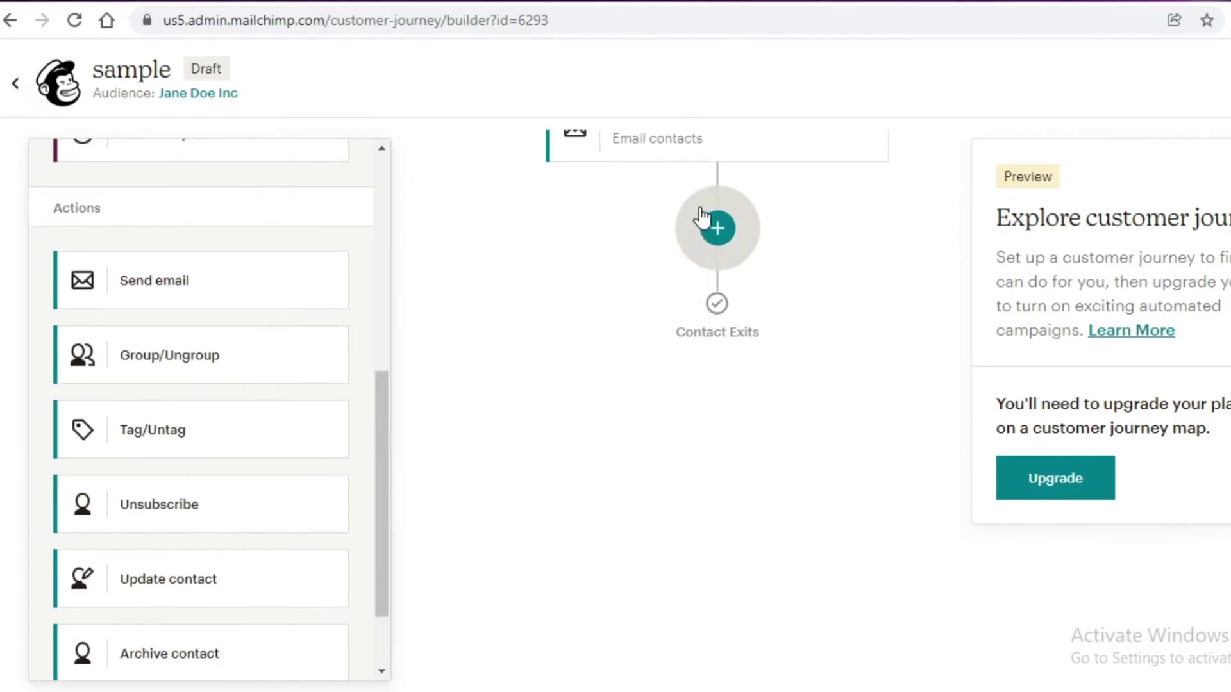
Step: Add an If / Else rule after the email and open its conditions for editing
{"action": "scroll", "coordinate": [558, 370], "scroll_direction": "up", "scroll_amount": 1}
{"action": "scroll", "coordinate": [110, 494], "scroll_direction": "up", "scroll_amount": 5}
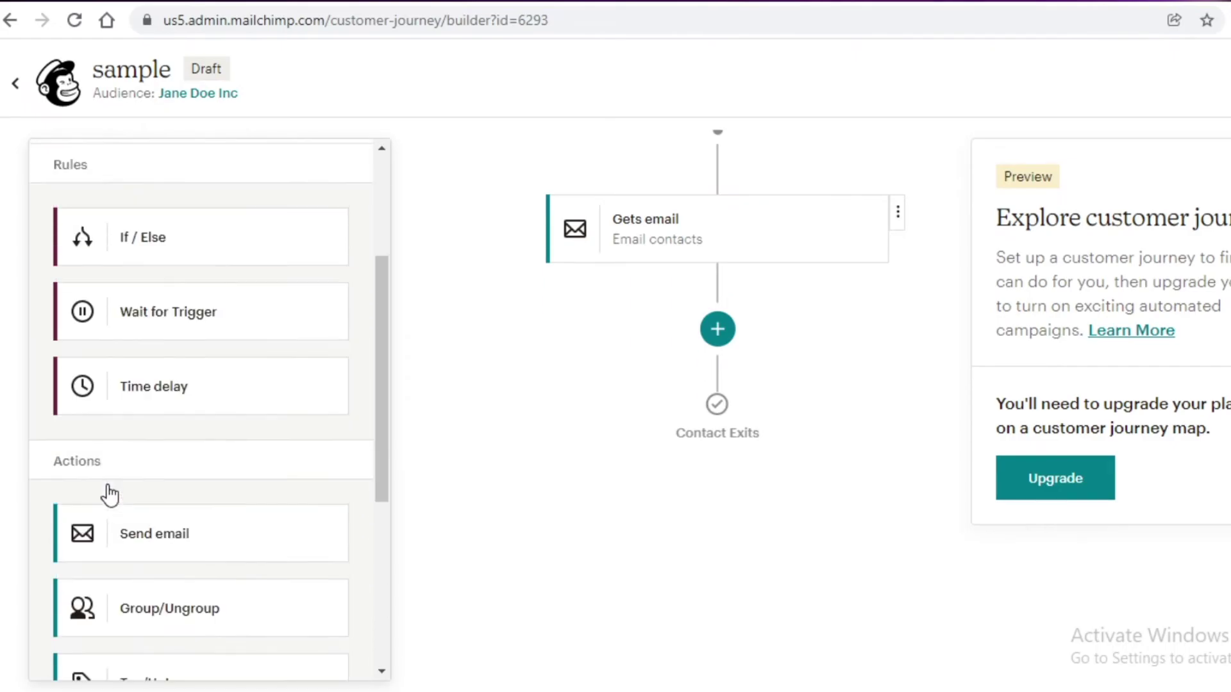
{"action": "left_click_drag", "start_coordinate": [148, 295], "coordinate": [680, 359]}
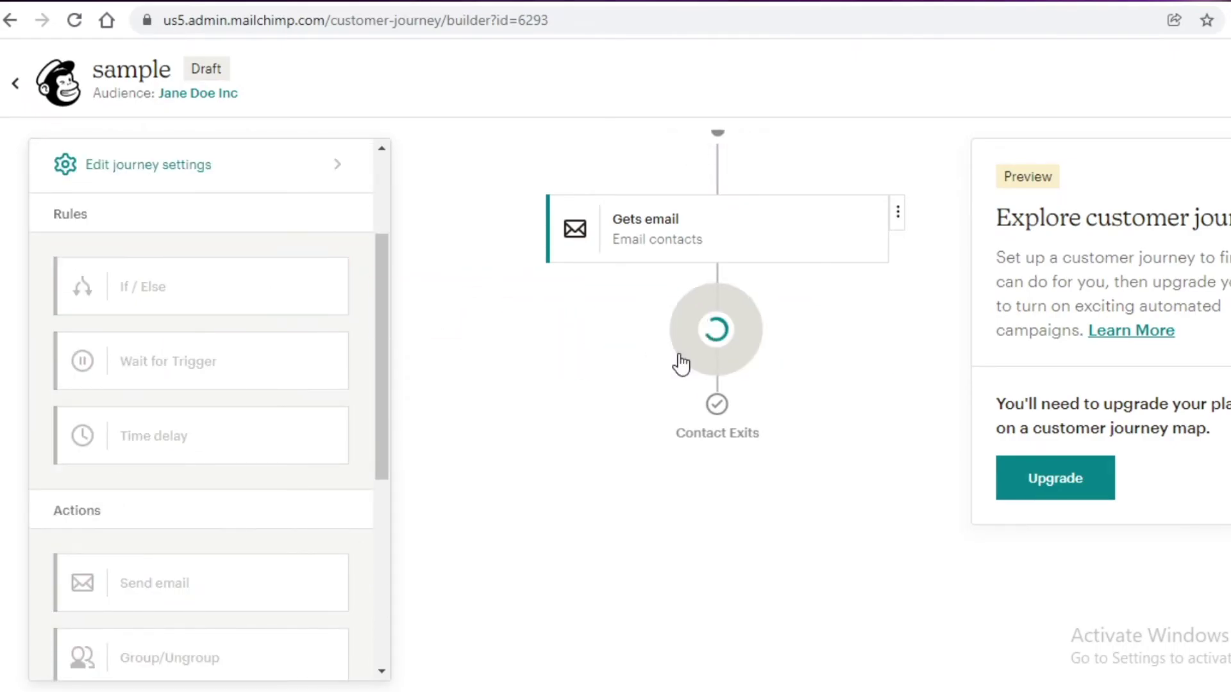
{"action": "left_click", "coordinate": [832, 448]}
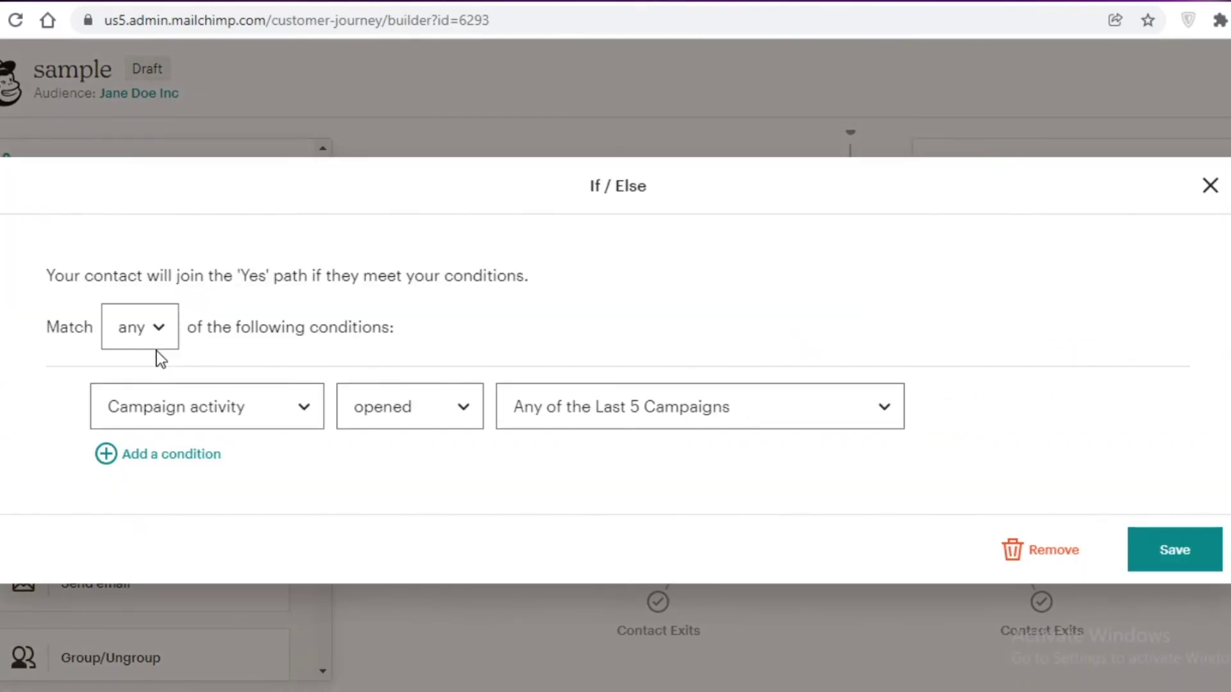
{"action": "left_click", "coordinate": [209, 412]}
{"action": "left_click", "coordinate": [256, 417]}
{"action": "left_click", "coordinate": [315, 406]}
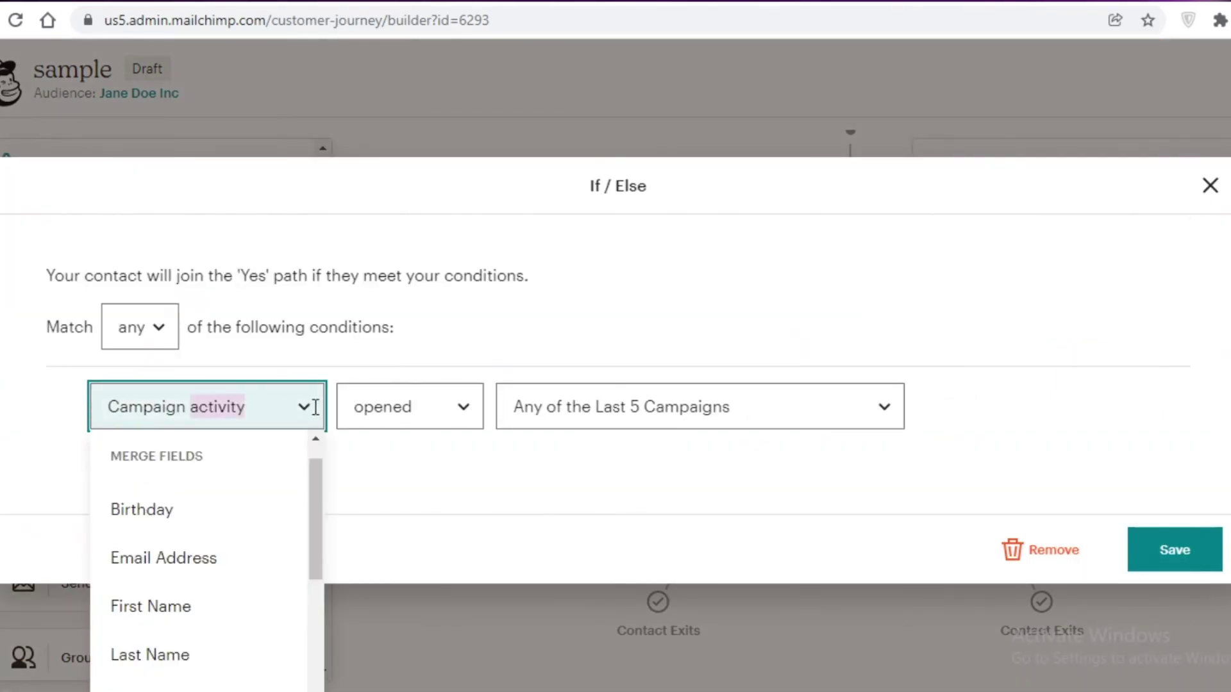
{"action": "left_click", "coordinate": [242, 508]}
{"action": "scroll", "coordinate": [187, 558], "scroll_direction": "up", "scroll_amount": 2}
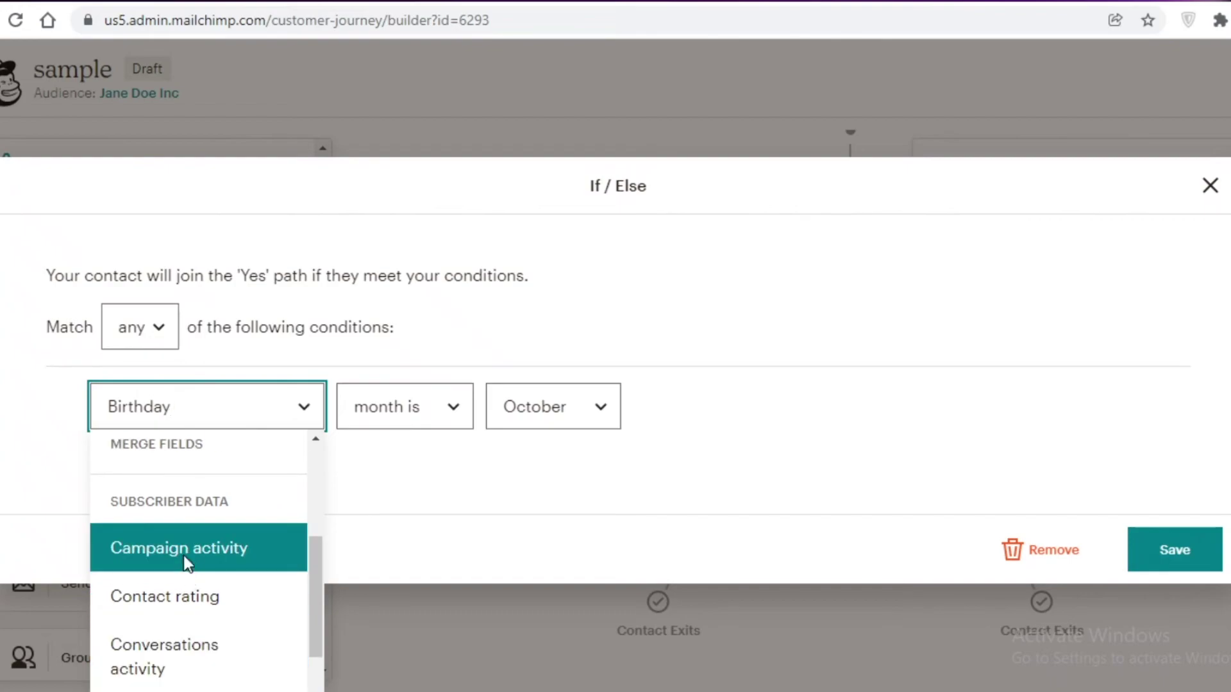
{"action": "left_click", "coordinate": [187, 560]}
{"action": "left_click", "coordinate": [212, 424]}
{"action": "scroll", "coordinate": [201, 552], "scroll_direction": "down", "scroll_amount": 5}
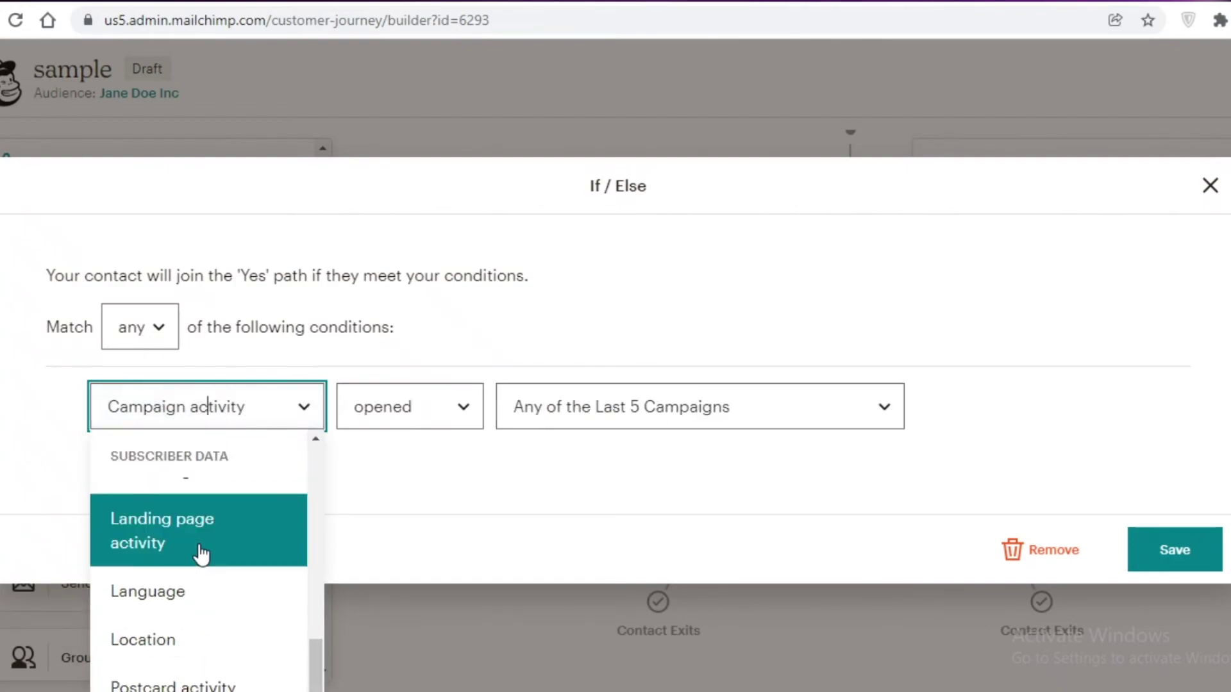
{"action": "left_click", "coordinate": [593, 471]}
Step: Set the If / Else condition to did not open All Campaigns sent within the last 3 months and save it
{"action": "left_click", "coordinate": [434, 406]}
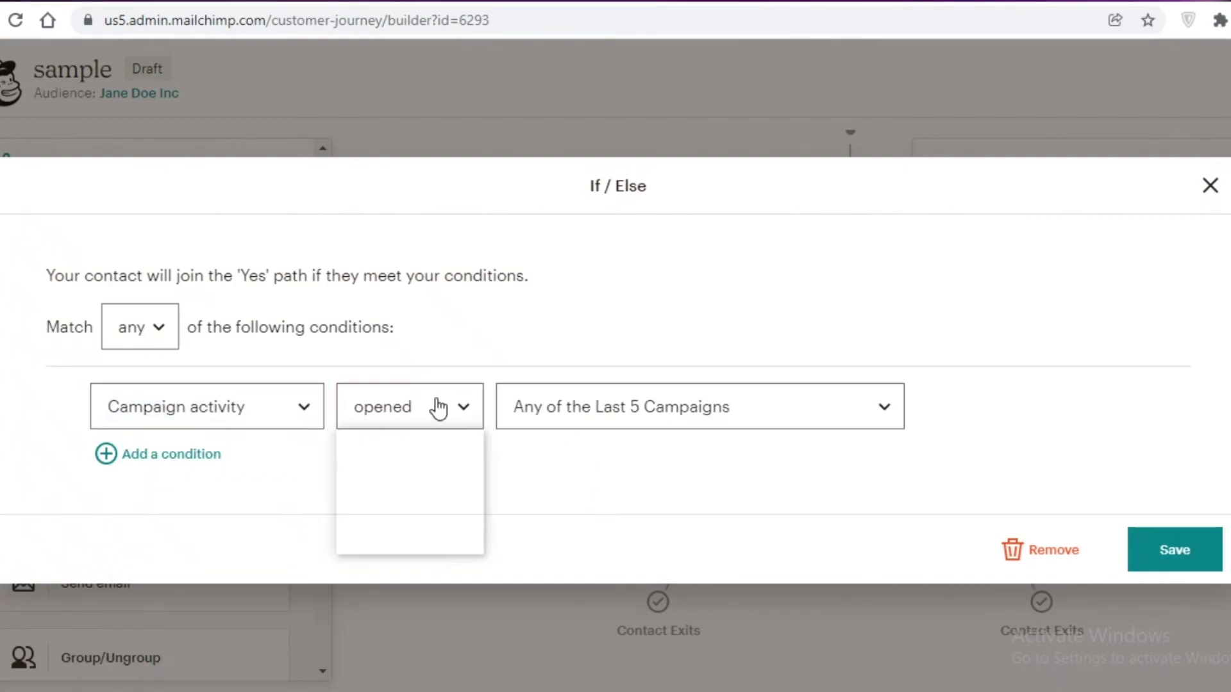
{"action": "left_click", "coordinate": [432, 502]}
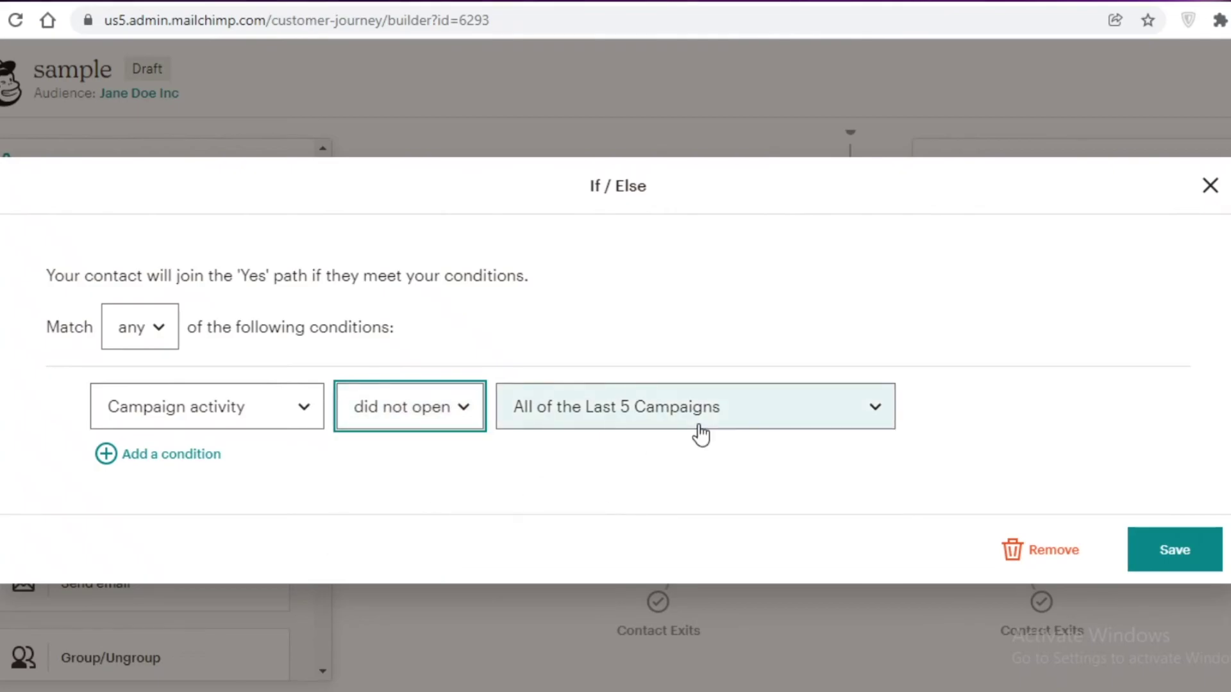
{"action": "left_click", "coordinate": [701, 435]}
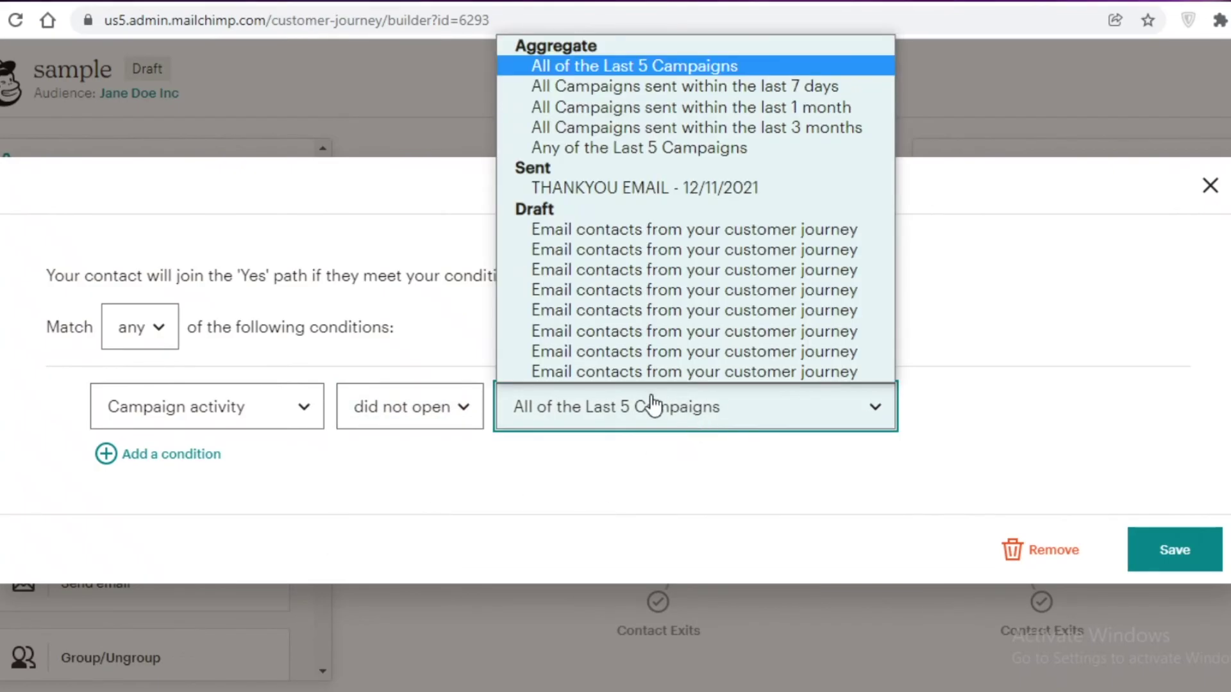
{"action": "left_click", "coordinate": [729, 128]}
{"action": "left_click", "coordinate": [1212, 558]}
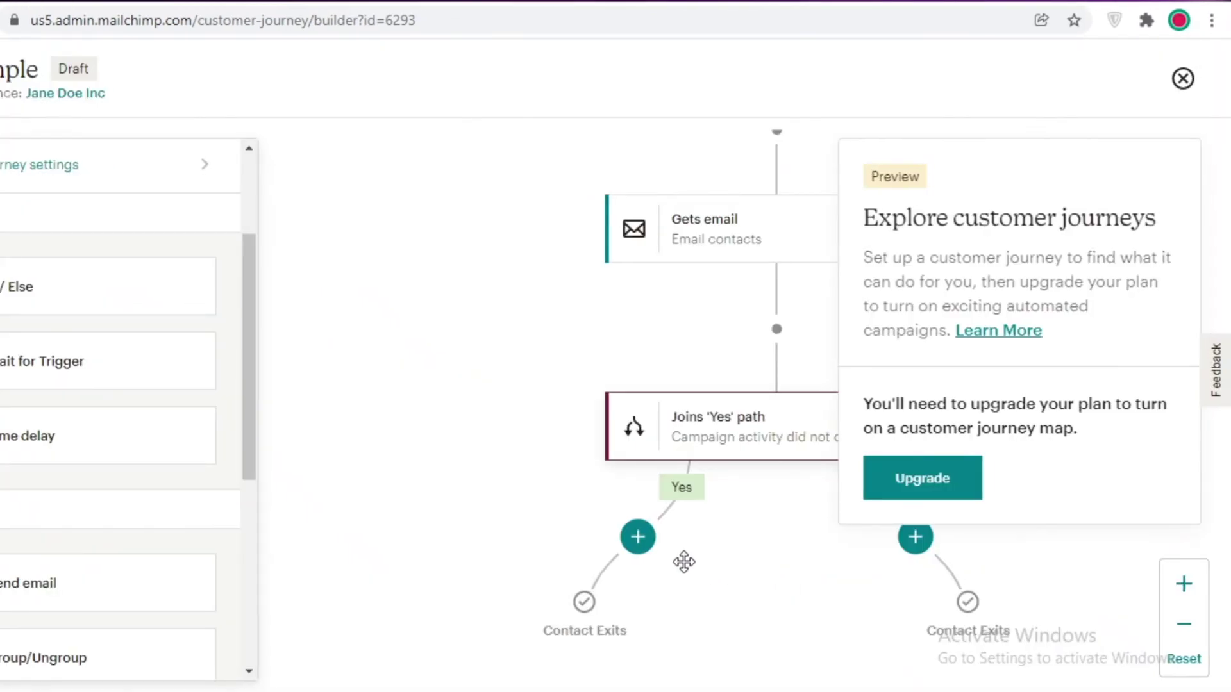
Step: Add an Unsubscribe action to the Yes branch of the If / Else rule
{"action": "left_click_drag", "start_coordinate": [684, 563], "coordinate": [459, 469]}
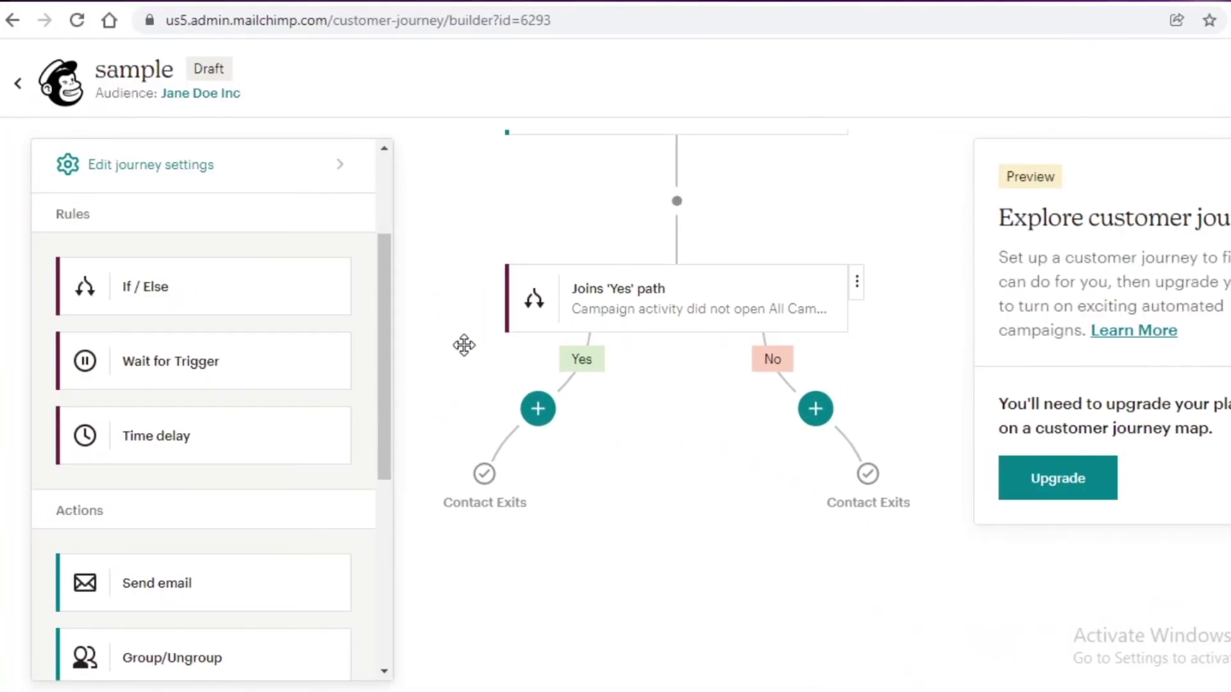
{"action": "scroll", "coordinate": [248, 487], "scroll_direction": "down", "scroll_amount": 2}
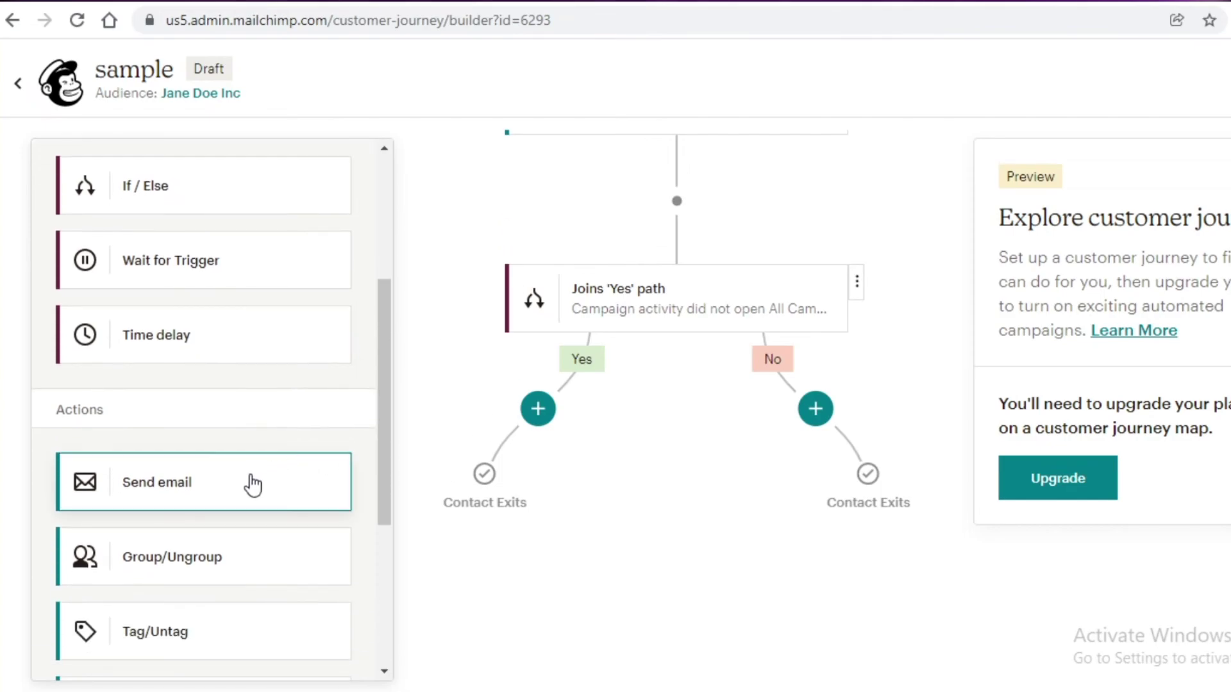
{"action": "scroll", "coordinate": [212, 536], "scroll_direction": "up", "scroll_amount": 2}
{"action": "scroll", "coordinate": [207, 544], "scroll_direction": "down", "scroll_amount": 3}
{"action": "scroll", "coordinate": [207, 544], "scroll_direction": "down", "scroll_amount": 2}
{"action": "scroll", "coordinate": [137, 440], "scroll_direction": "up", "scroll_amount": 1}
{"action": "left_click_drag", "start_coordinate": [137, 495], "coordinate": [534, 414]}
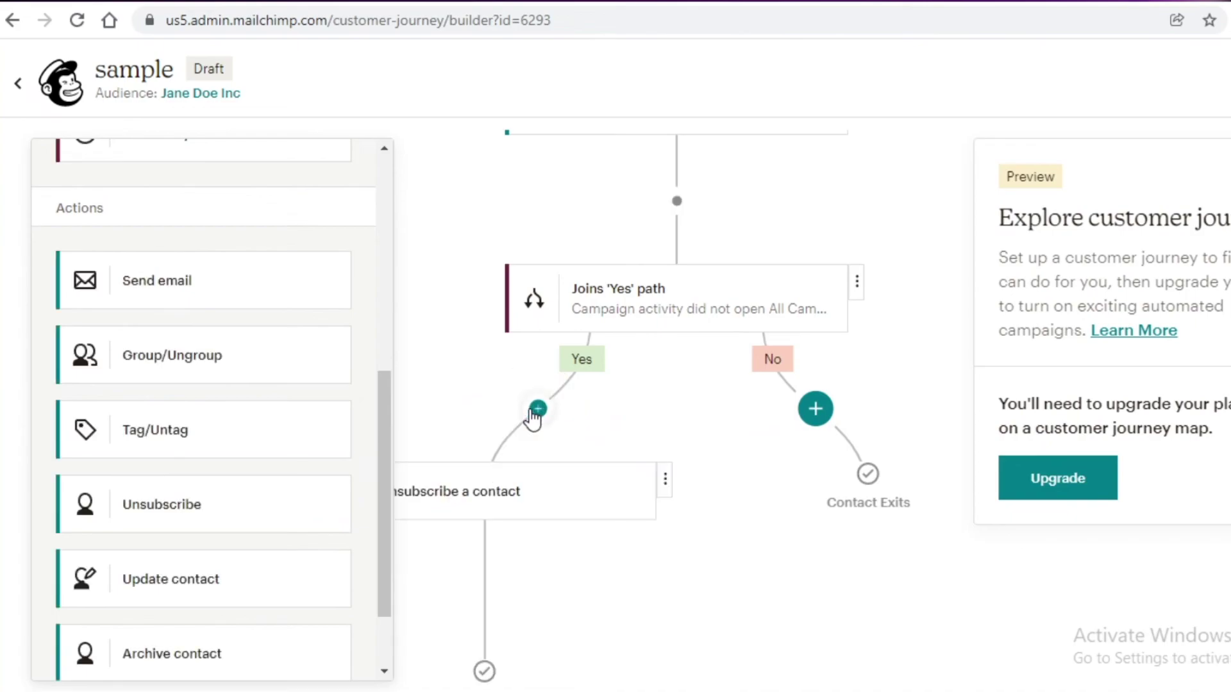
Step: Try to add a Send email action to the No branch of the If / Else rule
{"action": "scroll", "coordinate": [526, 397], "scroll_direction": "down", "scroll_amount": 3}
{"action": "scroll", "coordinate": [536, 330], "scroll_direction": "up", "scroll_amount": 2}
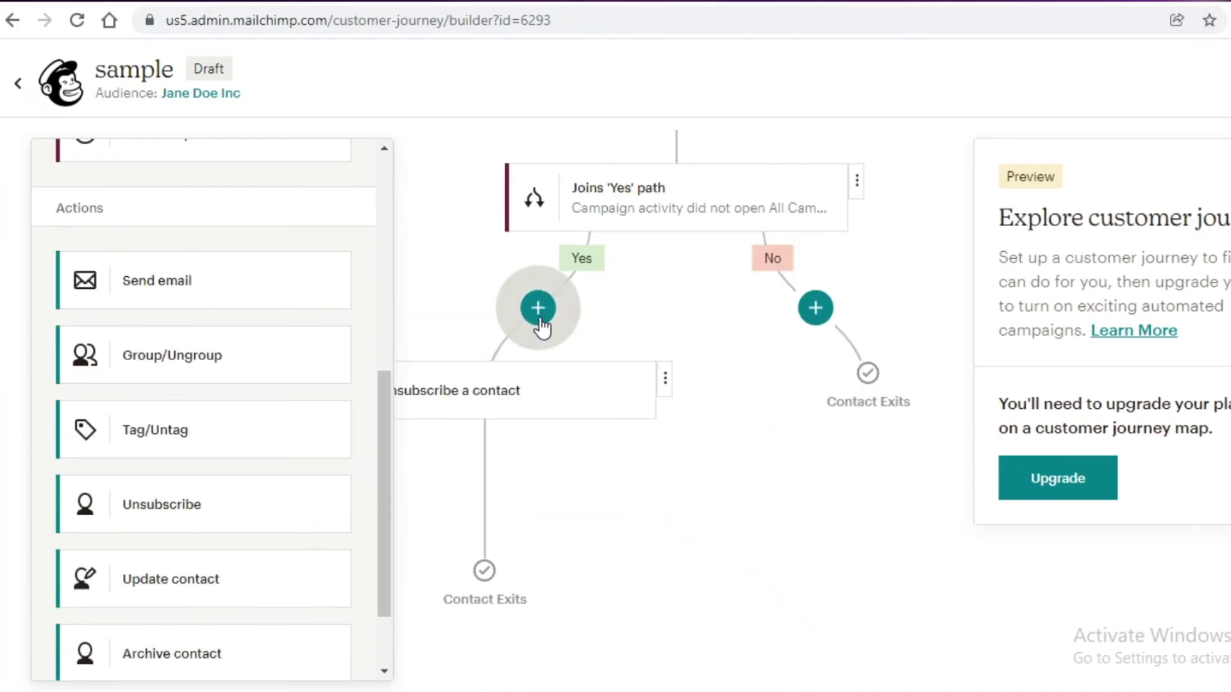
{"action": "scroll", "coordinate": [516, 332], "scroll_direction": "up", "scroll_amount": 2}
{"action": "scroll", "coordinate": [212, 462], "scroll_direction": "up", "scroll_amount": 2}
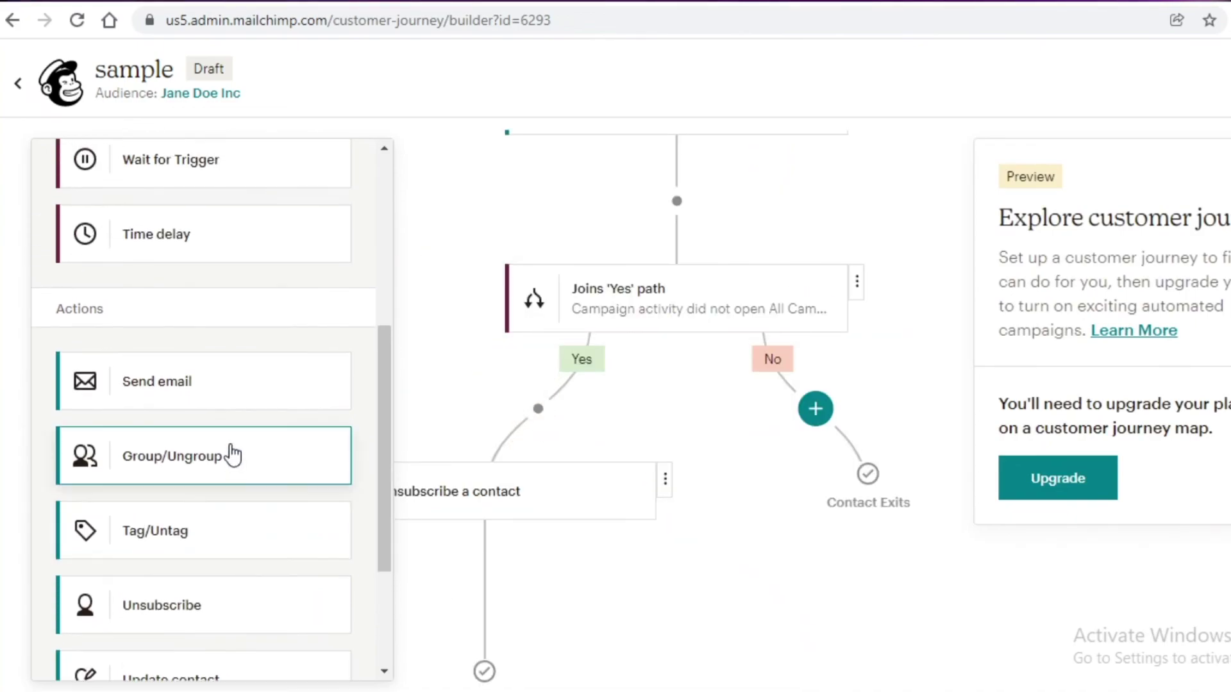
{"action": "left_click_drag", "start_coordinate": [229, 383], "coordinate": [827, 371]}
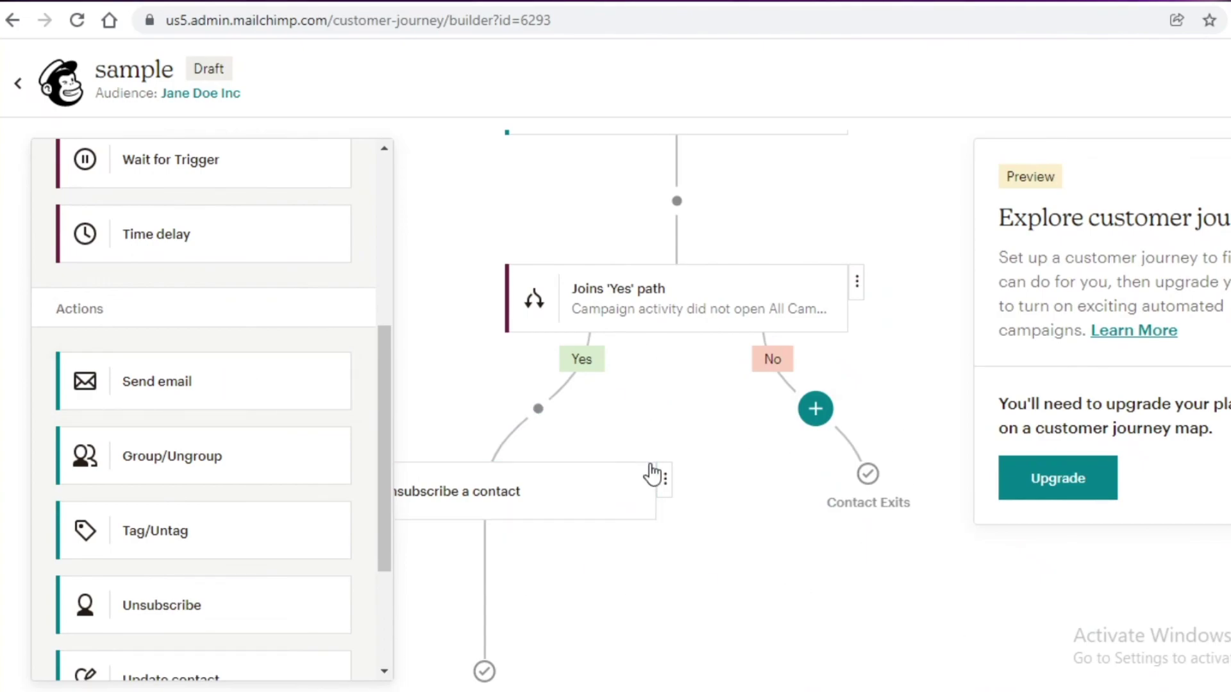
{"action": "scroll", "coordinate": [314, 537], "scroll_direction": "down", "scroll_amount": 4}
{"action": "scroll", "coordinate": [291, 541], "scroll_direction": "up", "scroll_amount": 2}
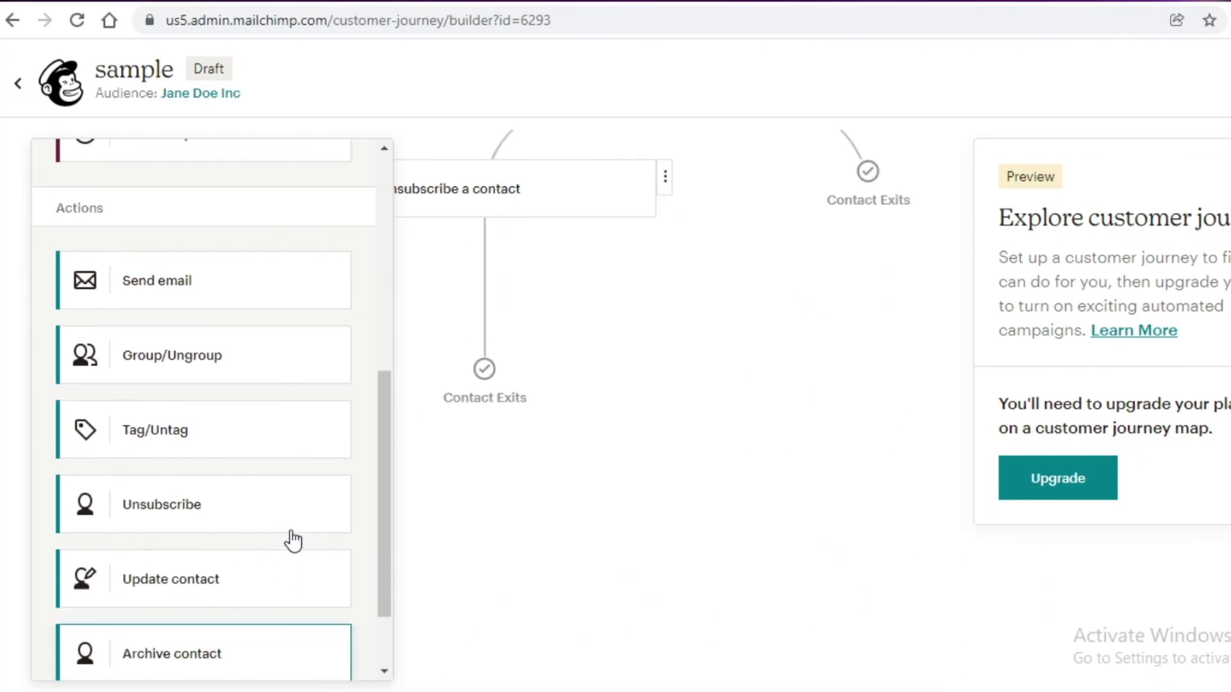
{"action": "left_click_drag", "start_coordinate": [220, 659], "coordinate": [196, 564]}
{"action": "scroll", "coordinate": [615, 343], "scroll_direction": "up", "scroll_amount": 10}
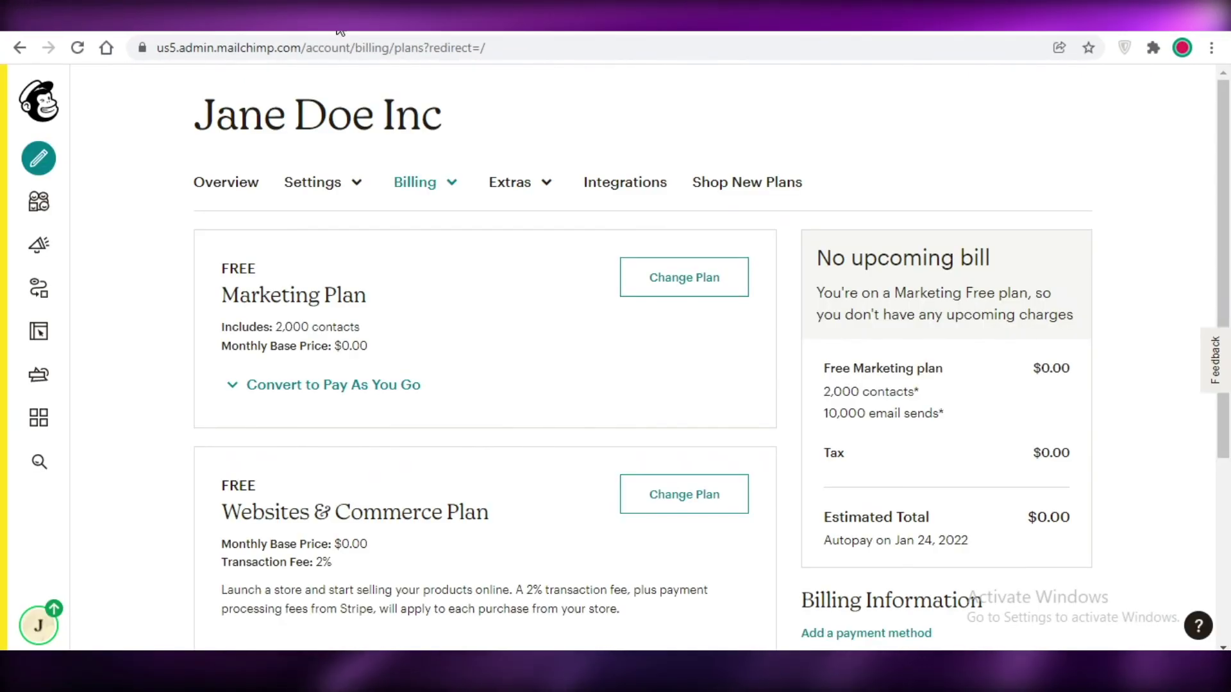
Step: Go to the account dashboard and review its web performance, recent activity and total audience sections
{"action": "left_click", "coordinate": [46, 109]}
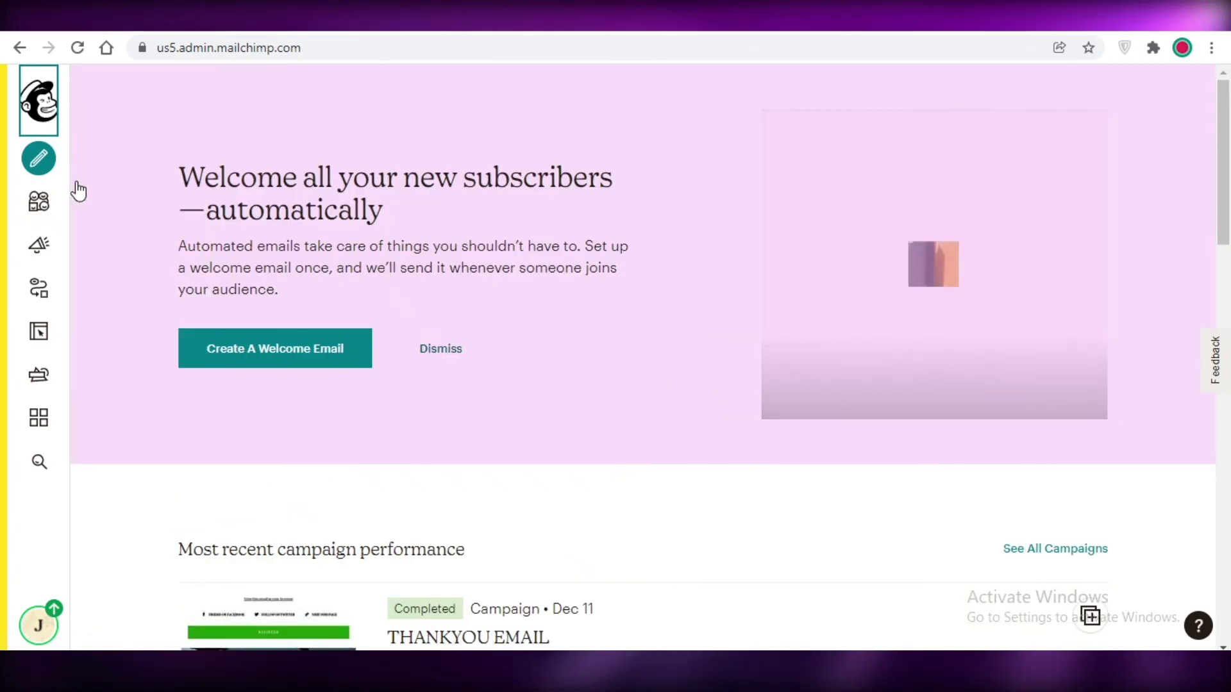
{"action": "scroll", "coordinate": [761, 308], "scroll_direction": "down", "scroll_amount": 20}
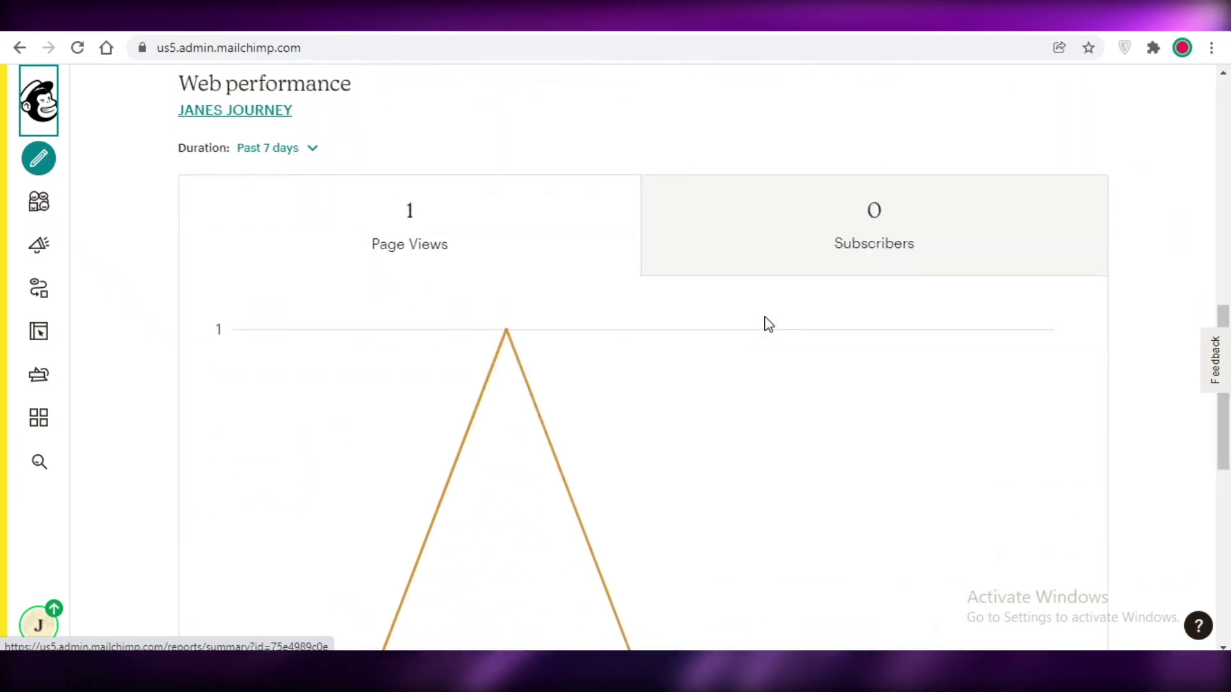
{"action": "scroll", "coordinate": [753, 356], "scroll_direction": "up", "scroll_amount": 1}
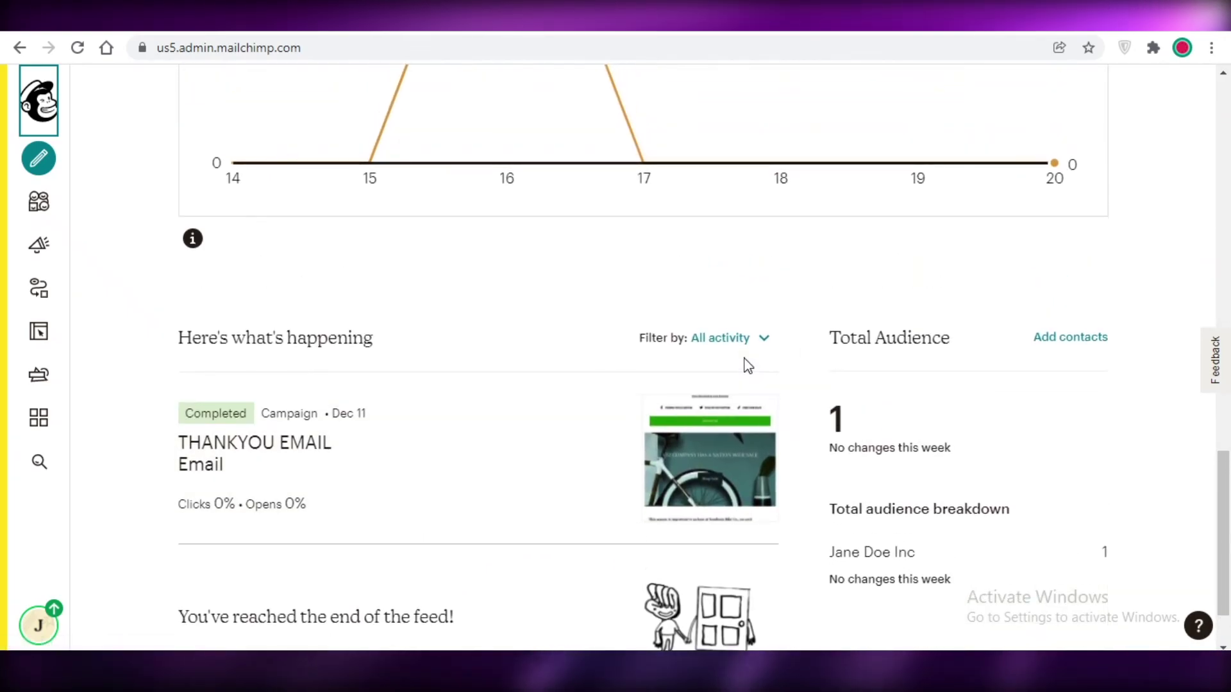